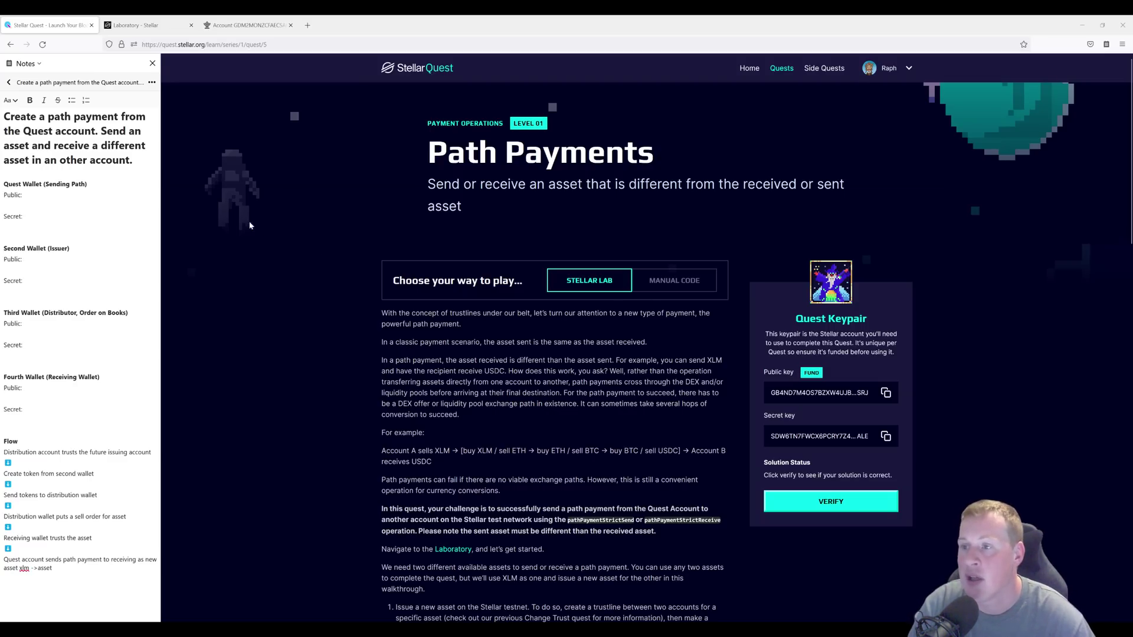
Fund the quest account on the test network.
left_click_drag(5, 116, 130, 160)
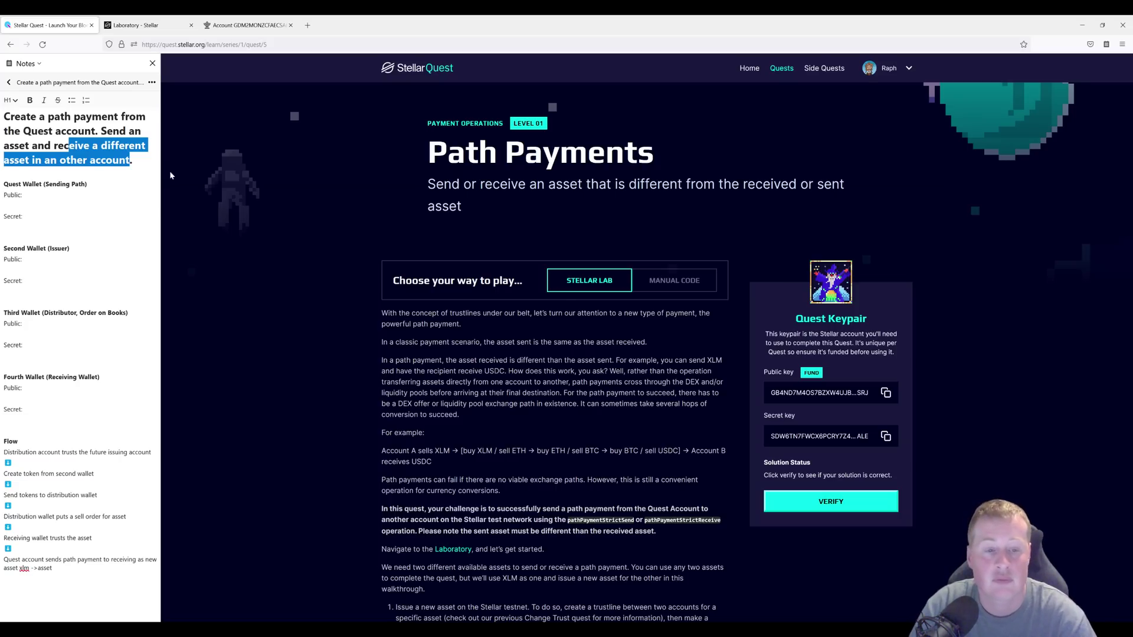
left_click(568, 304)
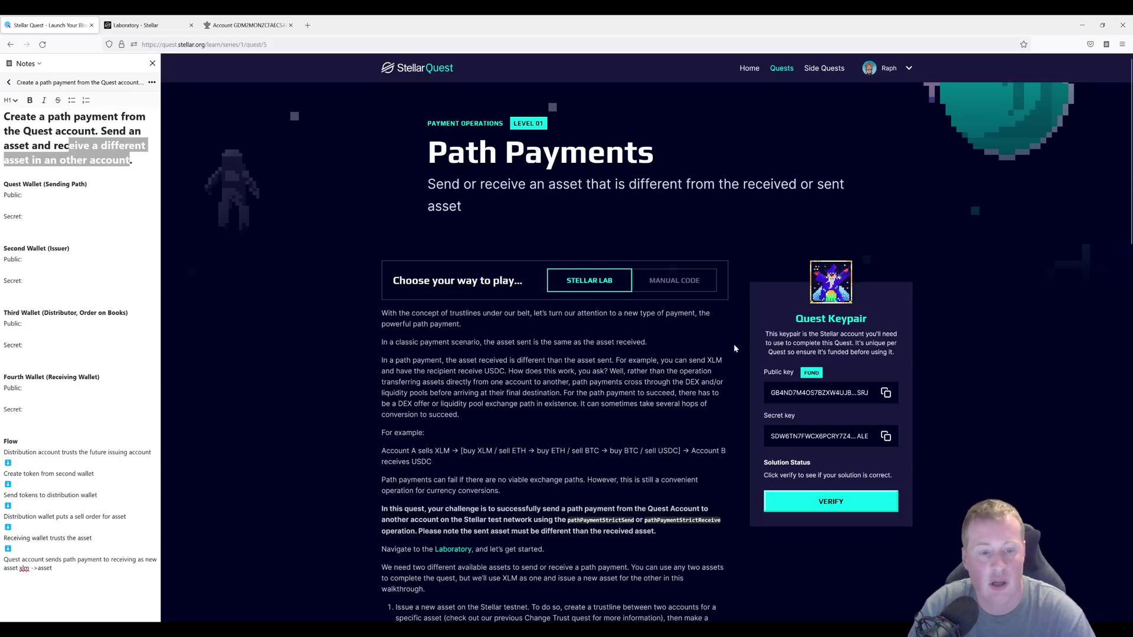
left_click(813, 374)
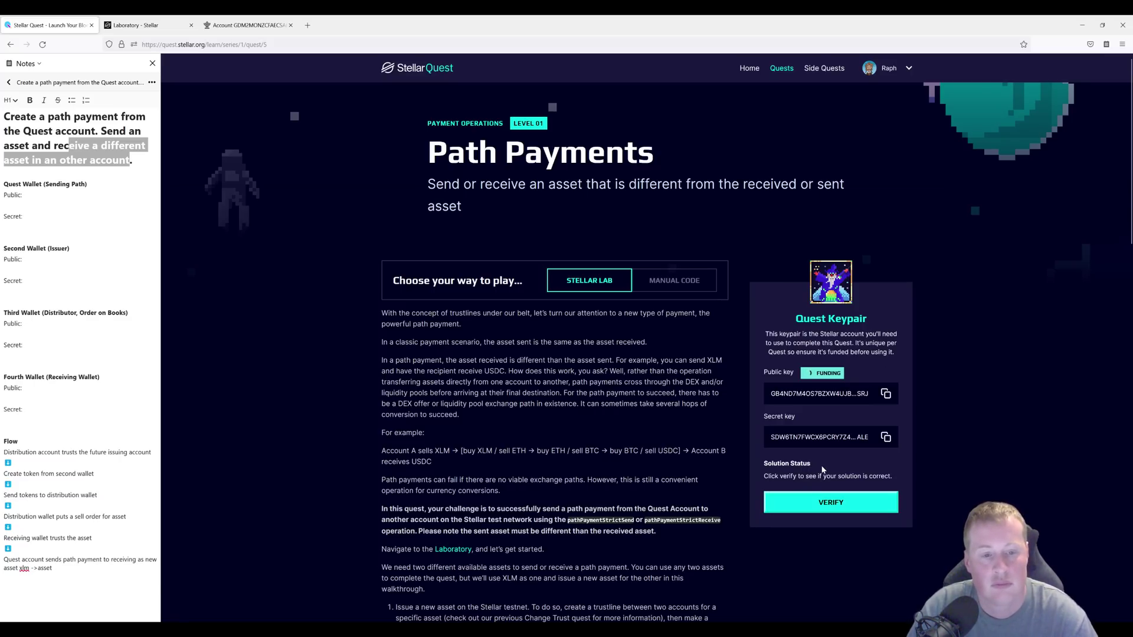
Record the quest account's public and secret keys under Quest Wallet in the notes.
left_click(885, 393)
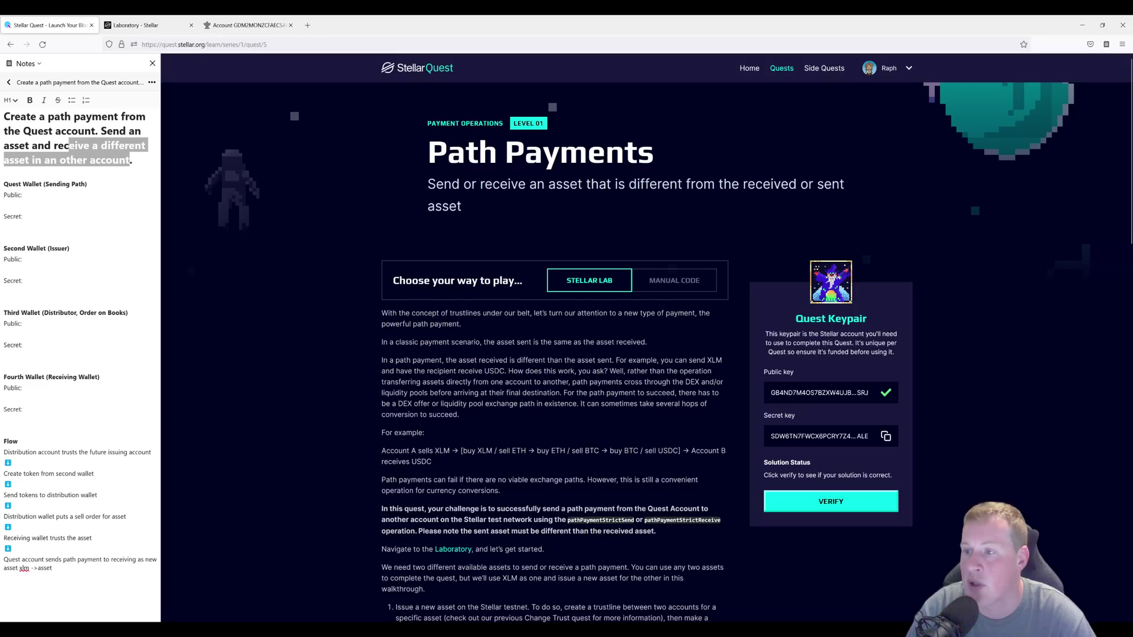
left_click(12, 205)
key("ctrl+v")
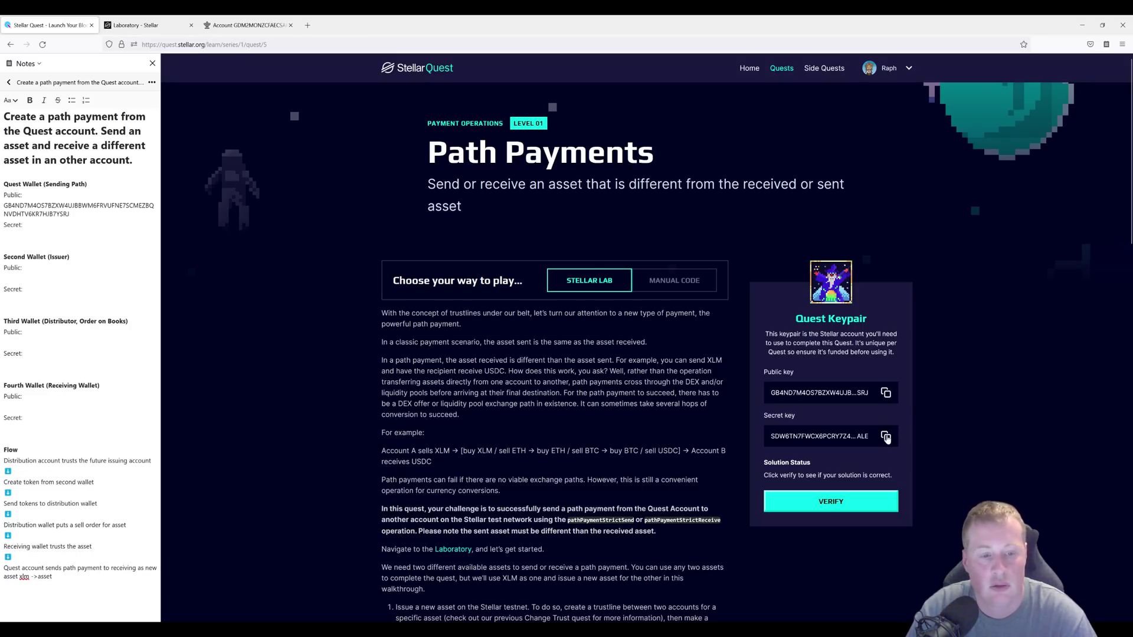
left_click(886, 437)
key("ctrl+v")
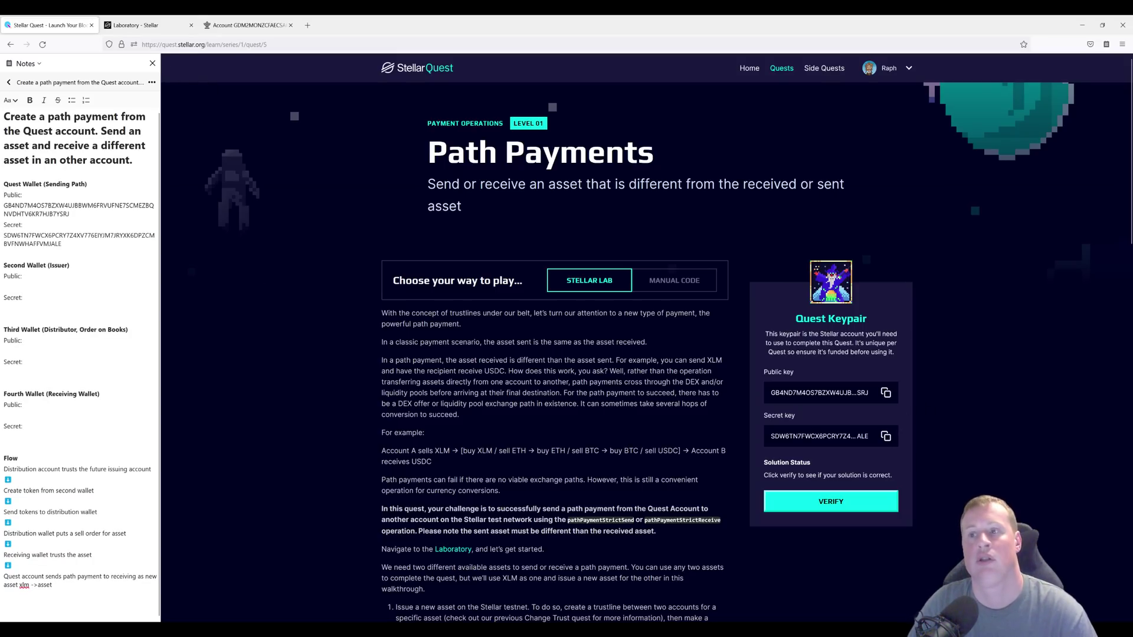
left_click(152, 25)
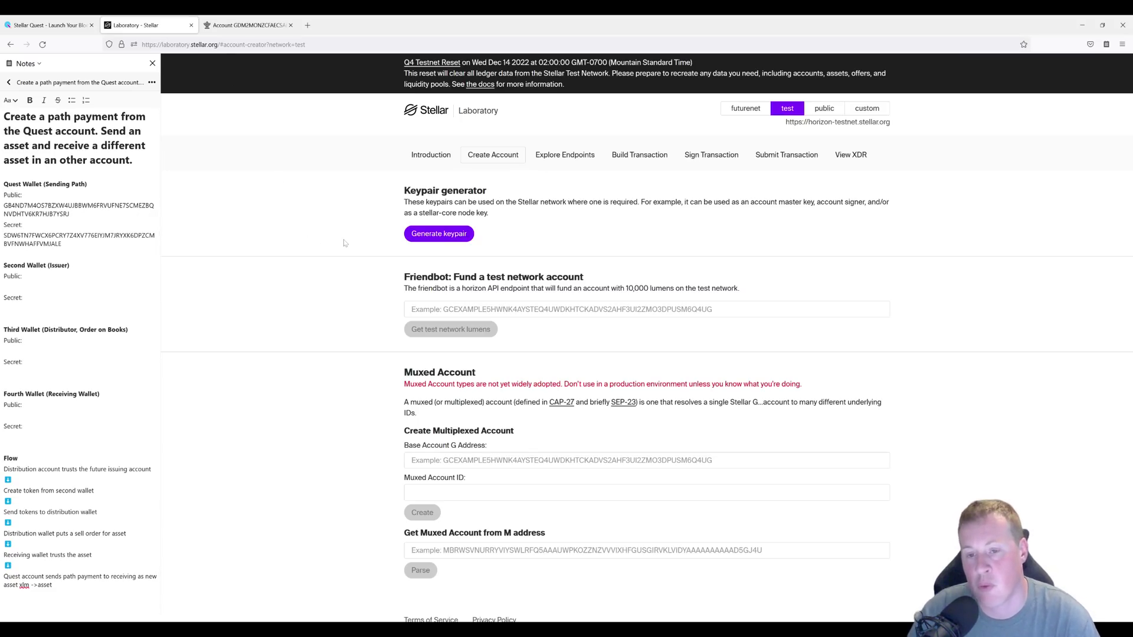
Generate and fund the second wallet, saving its public and secret keys under Second Wallet.
left_click(420, 239)
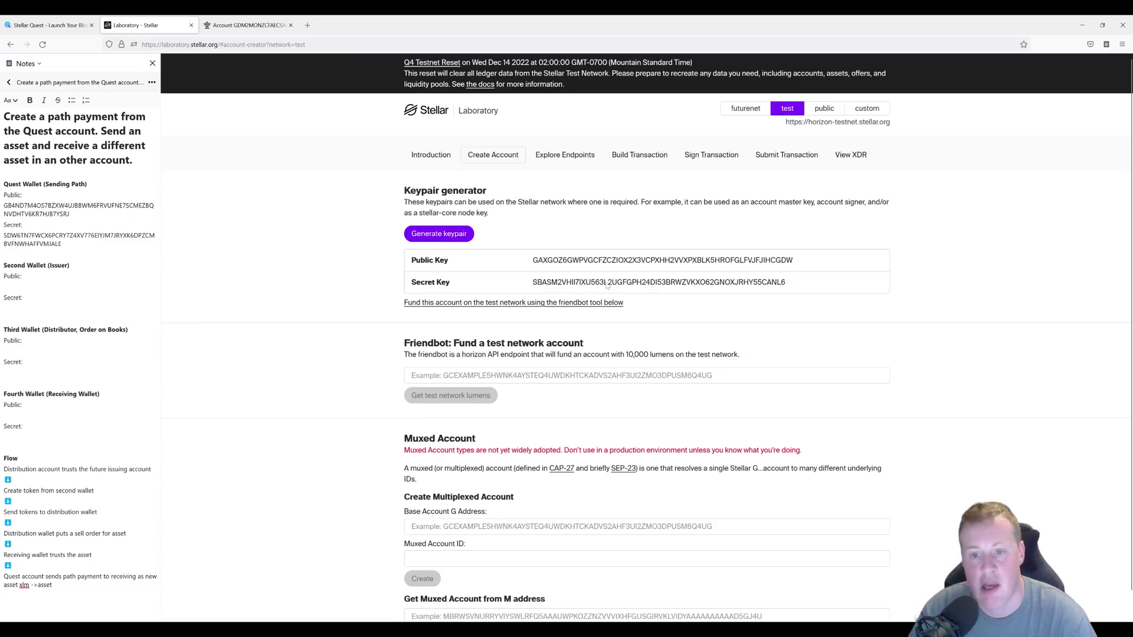
left_click_drag(796, 267, 278, 259)
left_click(23, 287)
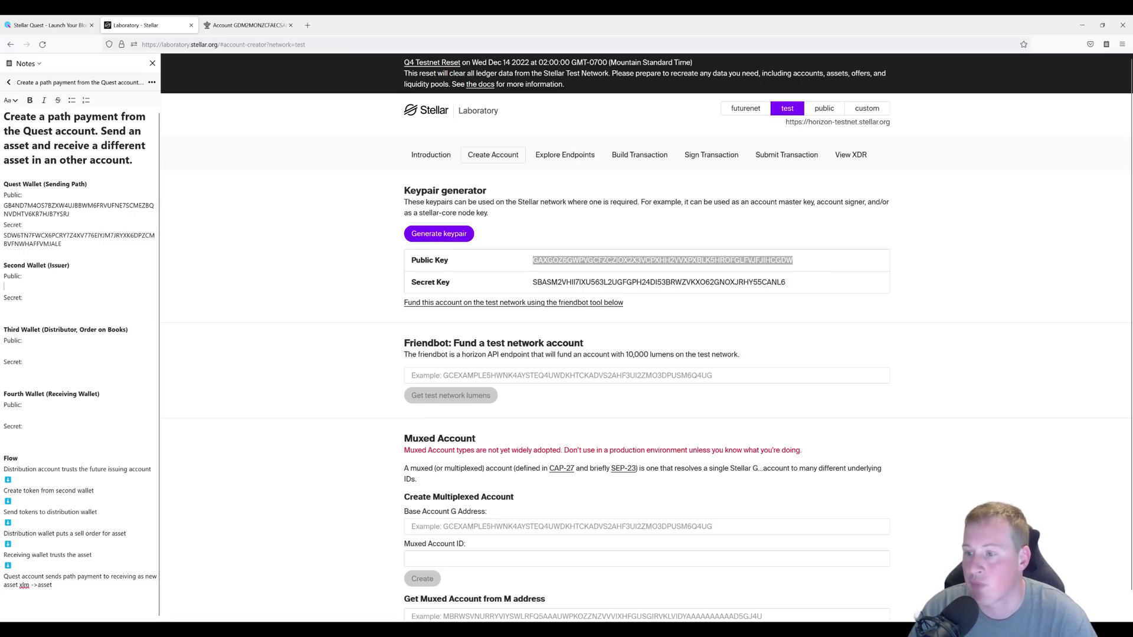
key("ctrl+v")
left_click(614, 303)
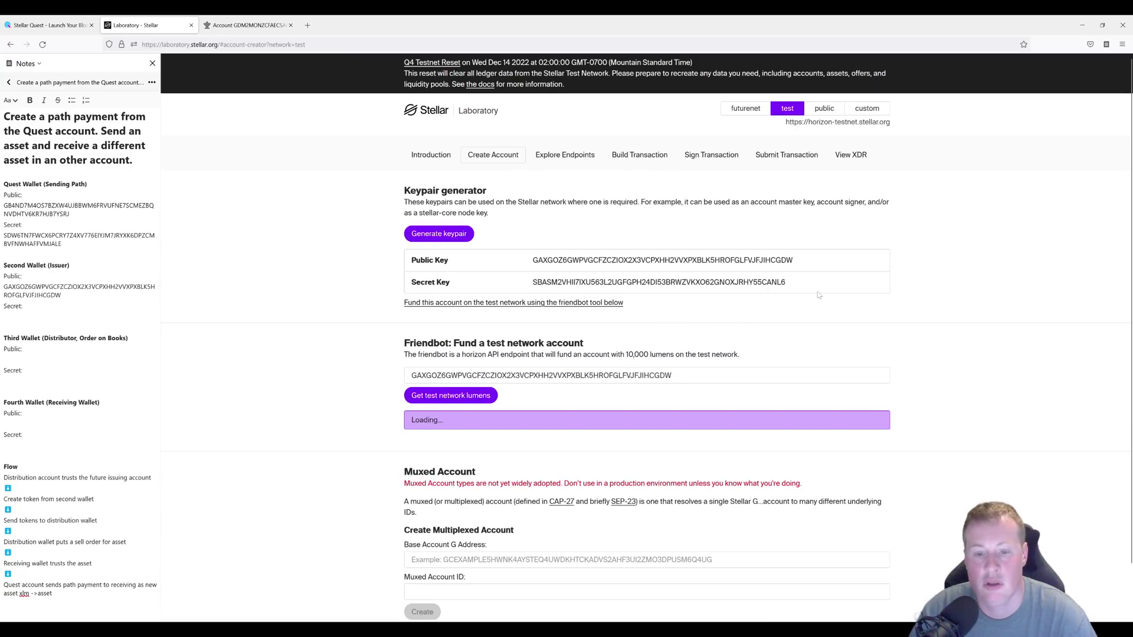
left_click_drag(820, 292, 534, 279)
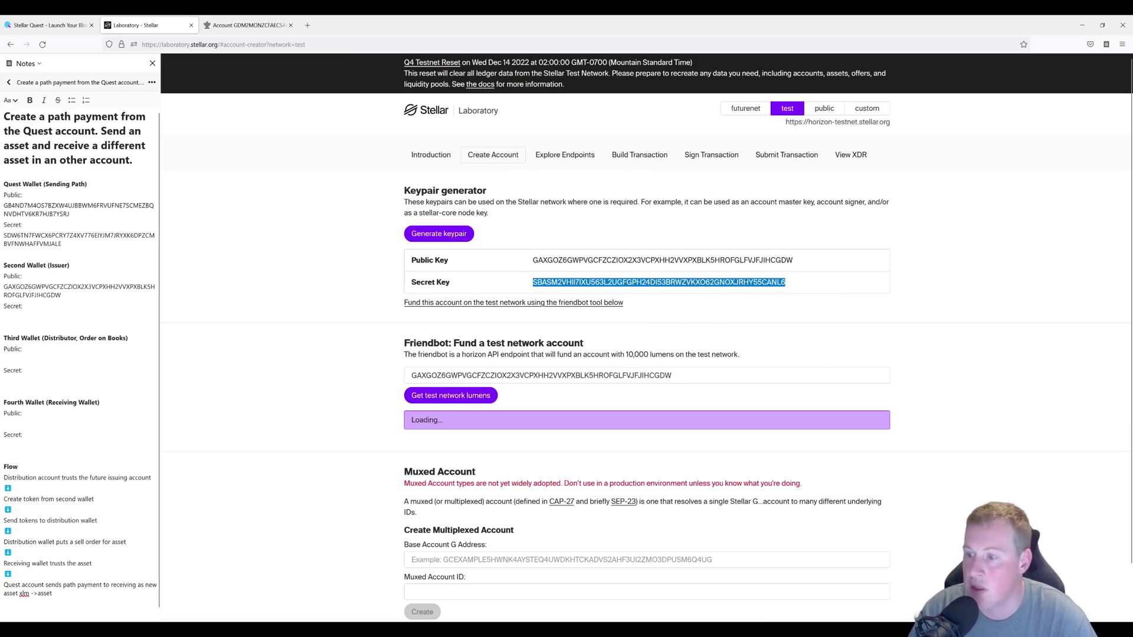
left_click(12, 316)
key("ctrl+v")
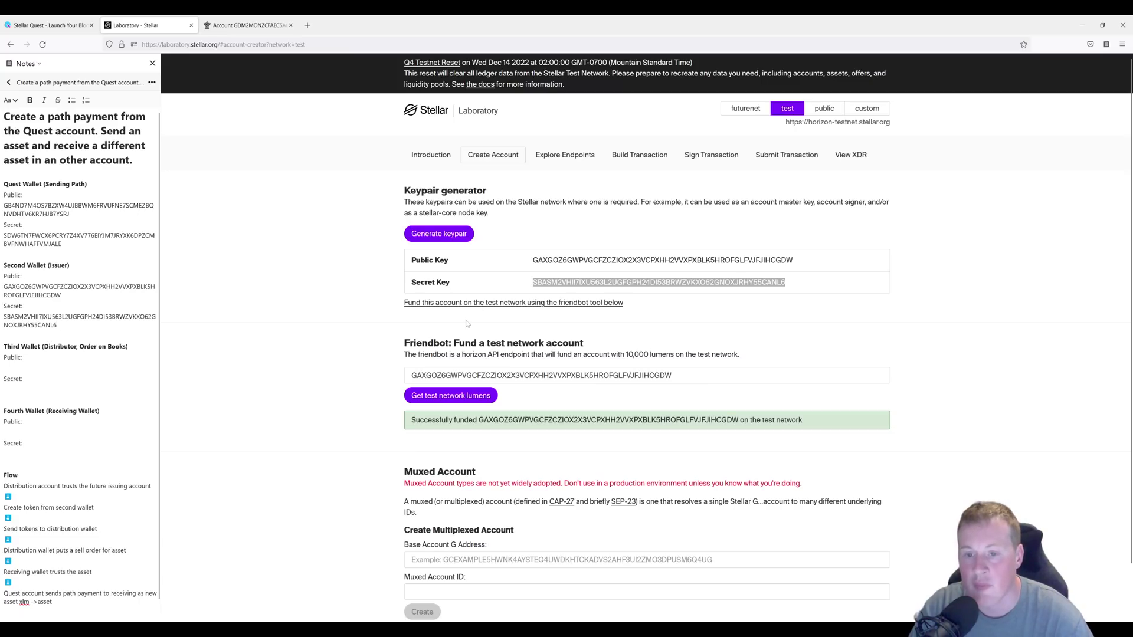
Generate the third wallet, fund it with Friendbot, and save its keys under Third Wallet.
left_click(447, 235)
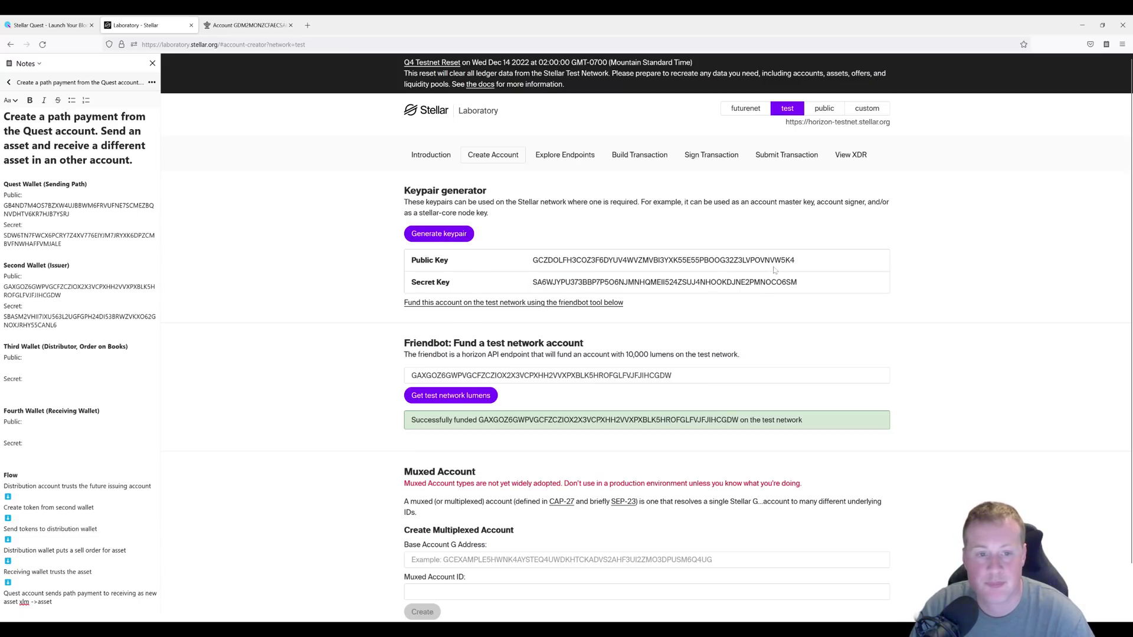
left_click_drag(811, 263, 533, 260)
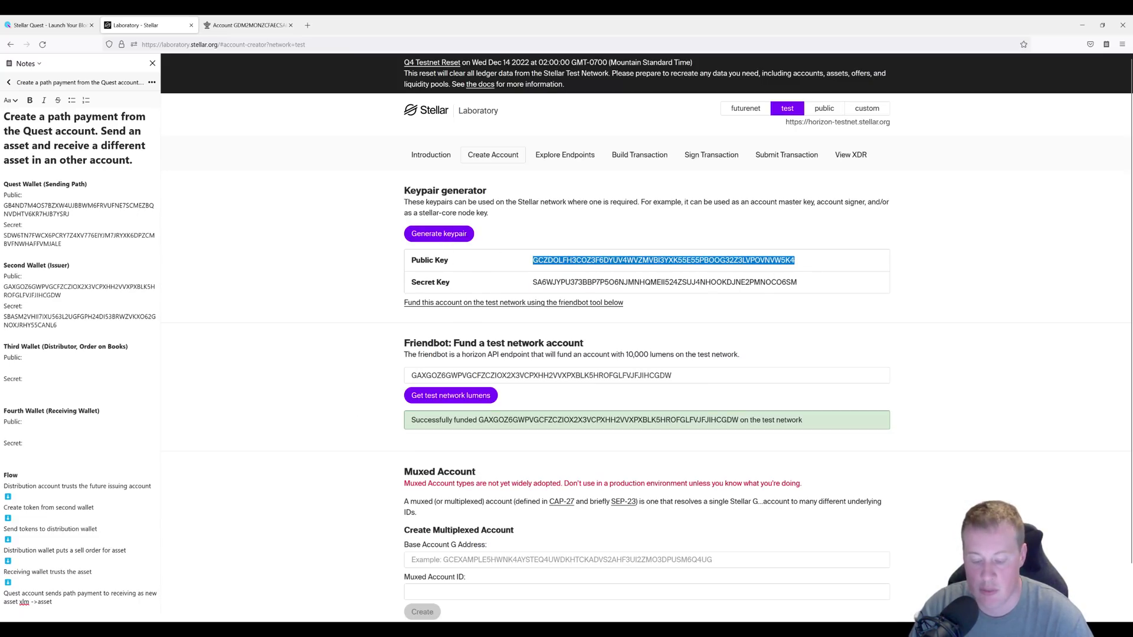
left_click(12, 367)
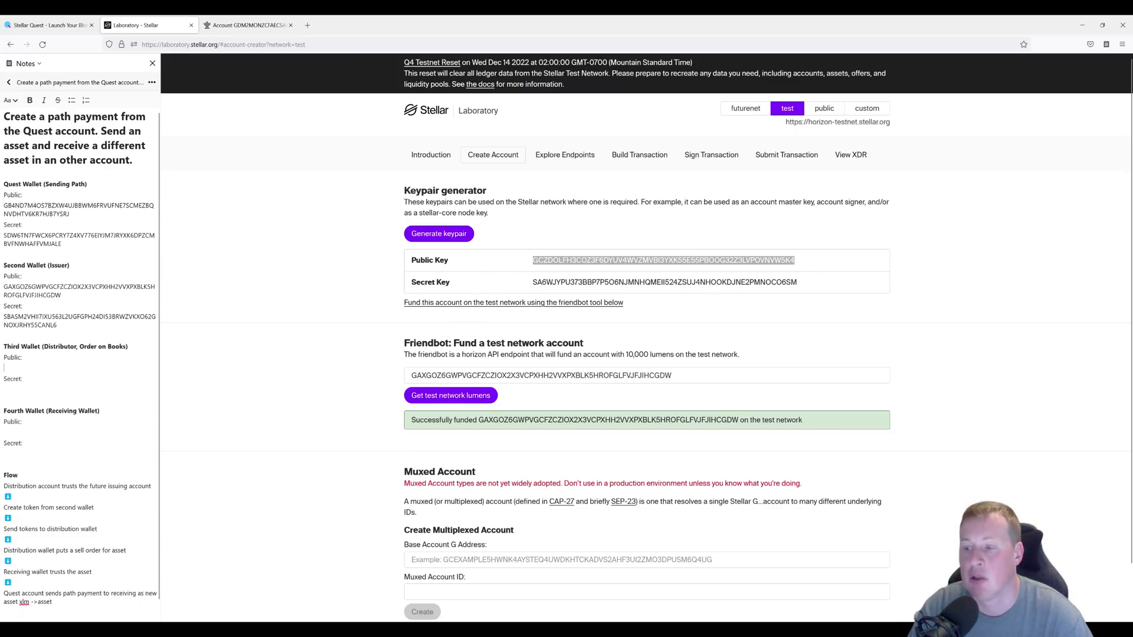
key("ctrl+v")
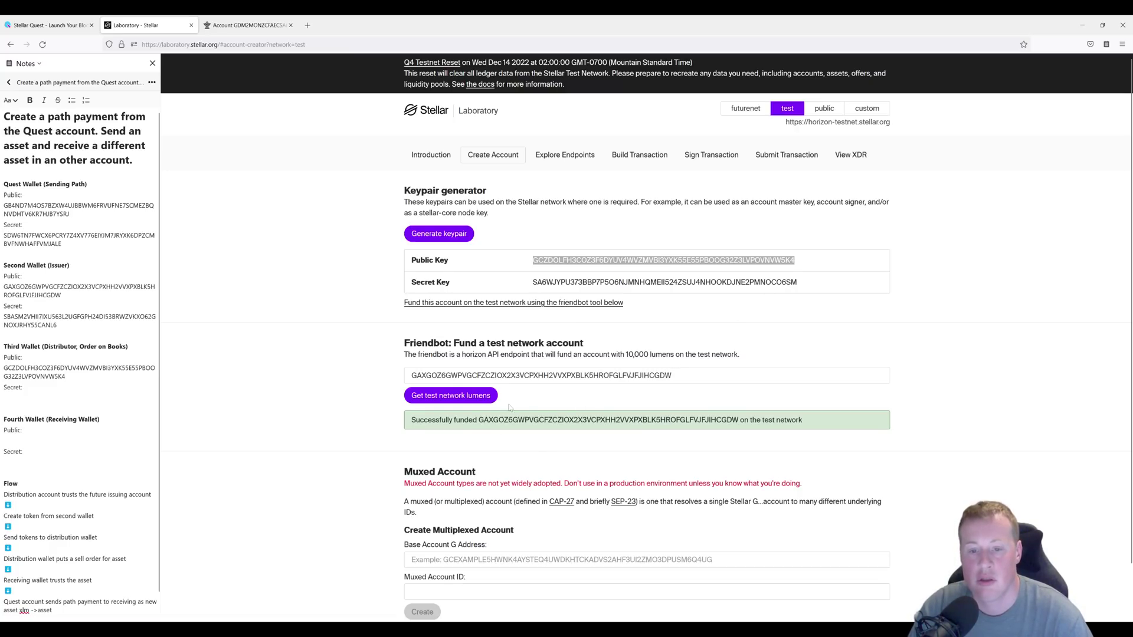
double_click(485, 375)
key("ctrl+v")
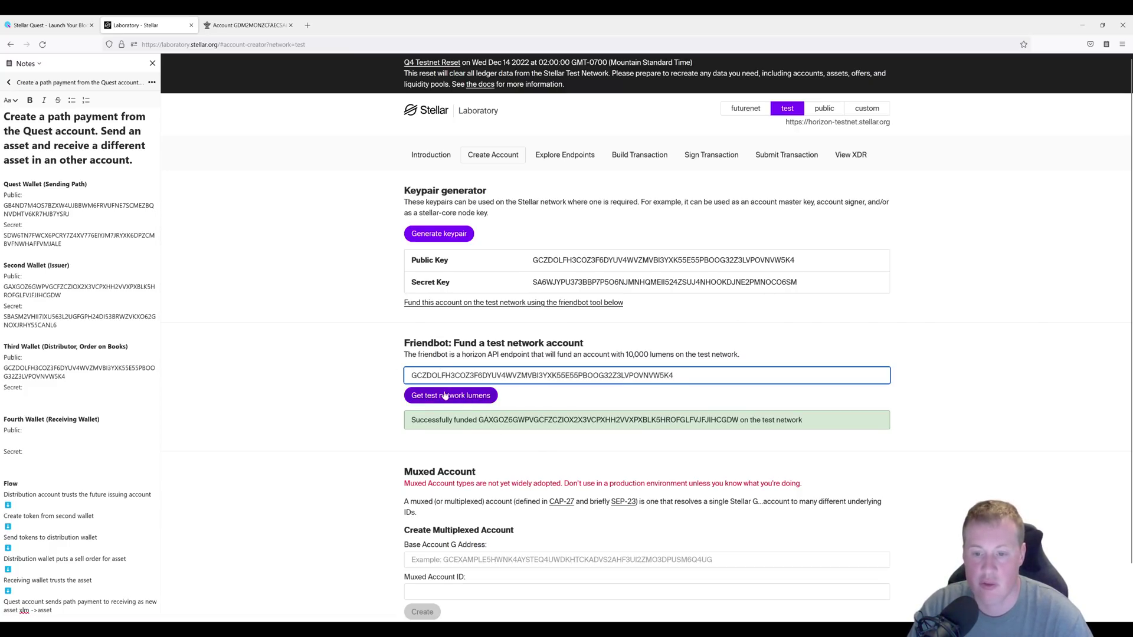
left_click(446, 396)
left_click_drag(823, 285, 533, 283)
left_click(11, 397)
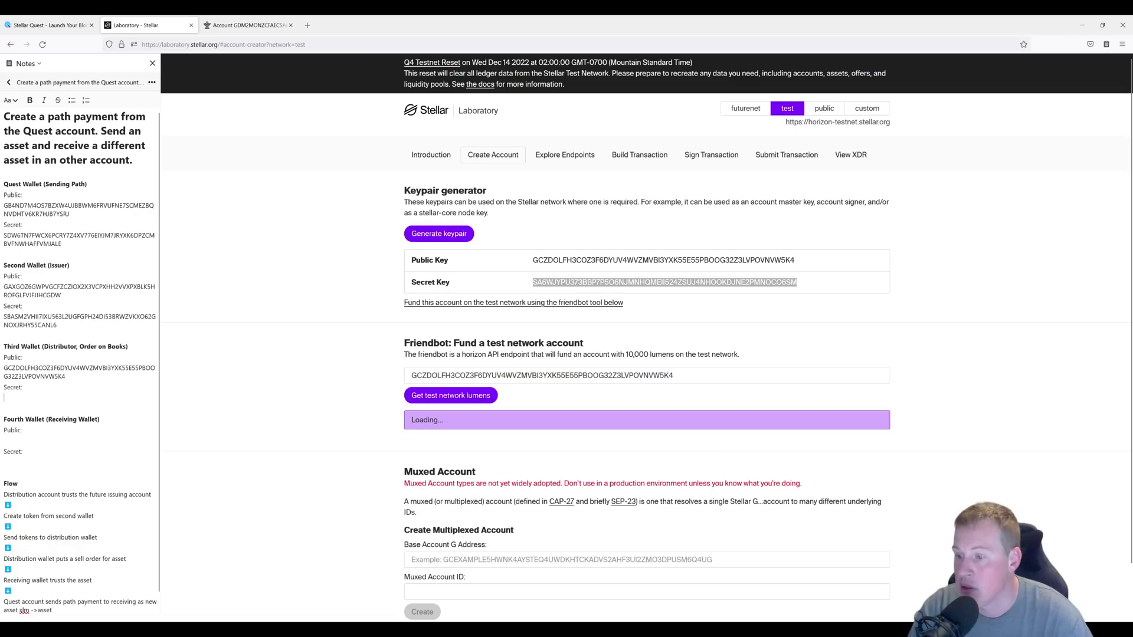
key("ctrl+v")
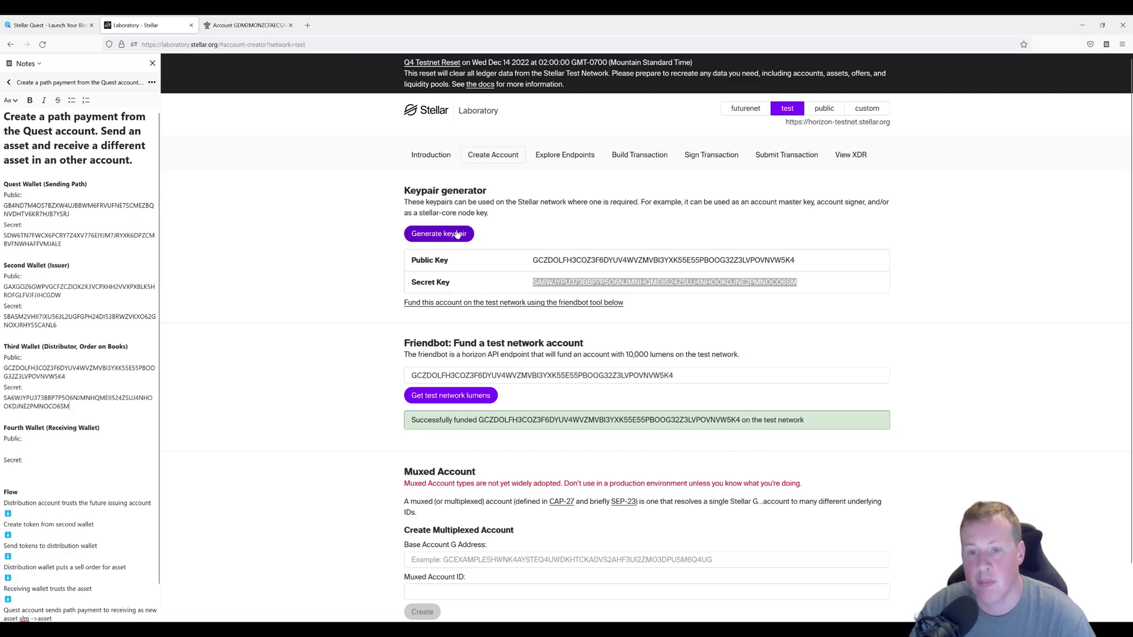
Generate the fourth wallet, fund it with Friendbot, and save its keys under Fourth Wallet.
left_click(458, 234)
left_click_drag(793, 261, 531, 261)
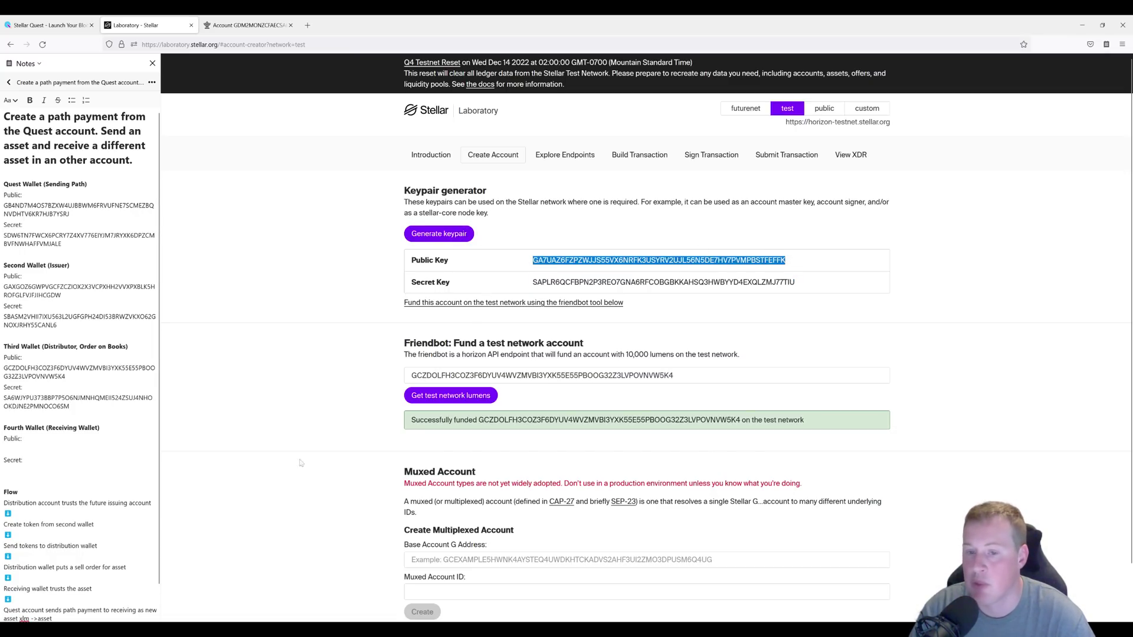
left_click_drag(676, 376, 317, 391)
key("ctrl+v")
left_click(466, 396)
left_click(6, 449)
key("ctrl+v")
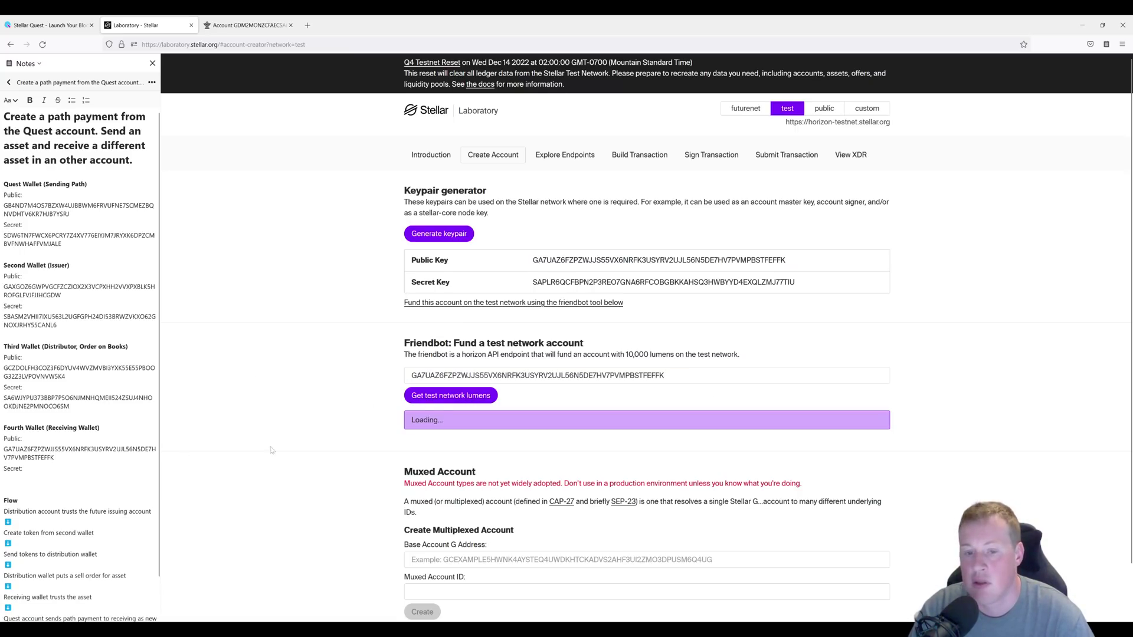
left_click_drag(809, 287, 522, 289)
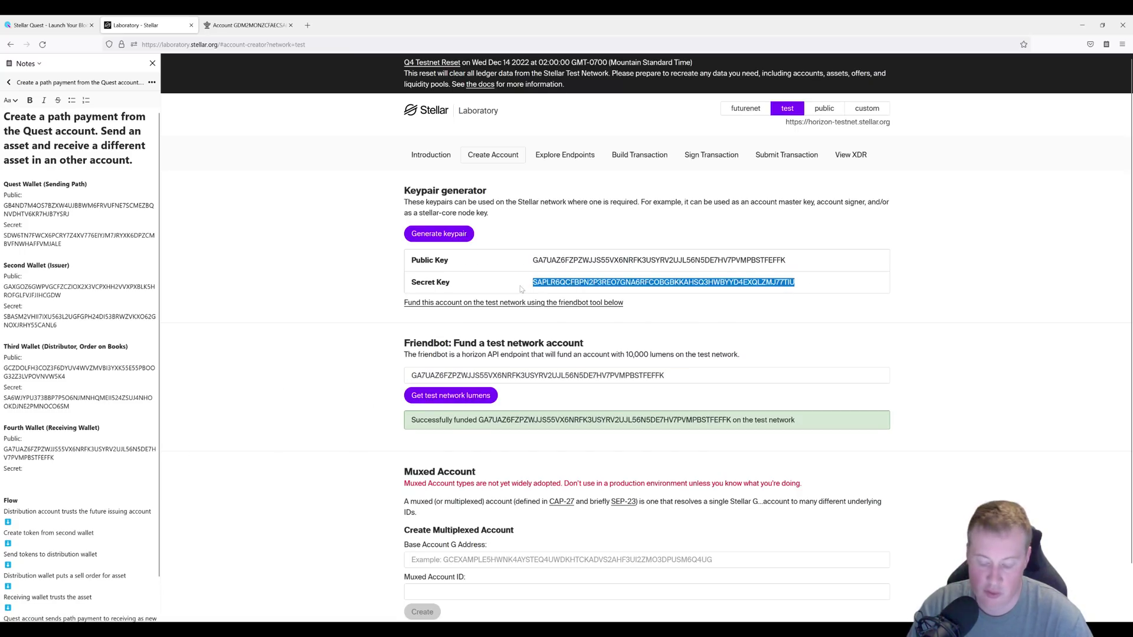
key("ctrl+c")
left_click(6, 479)
key("ctrl+v")
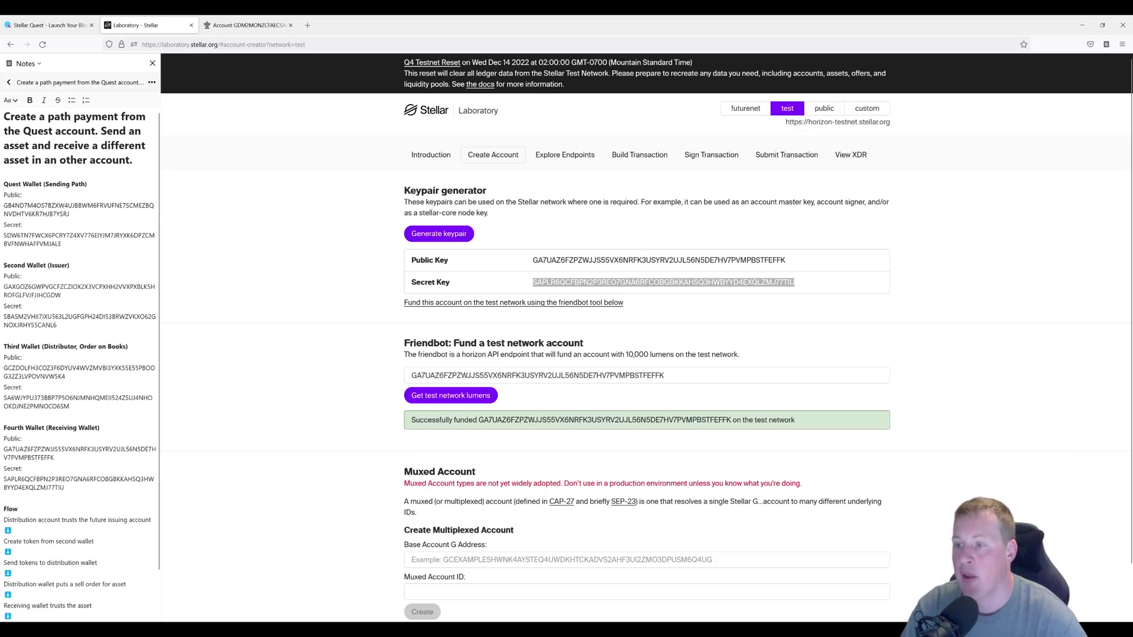
Highlight the wallet roles in the notes: Quest sender, Fourth receiver, Second issuer, Third distributor.
left_click_drag(19, 184, 88, 185)
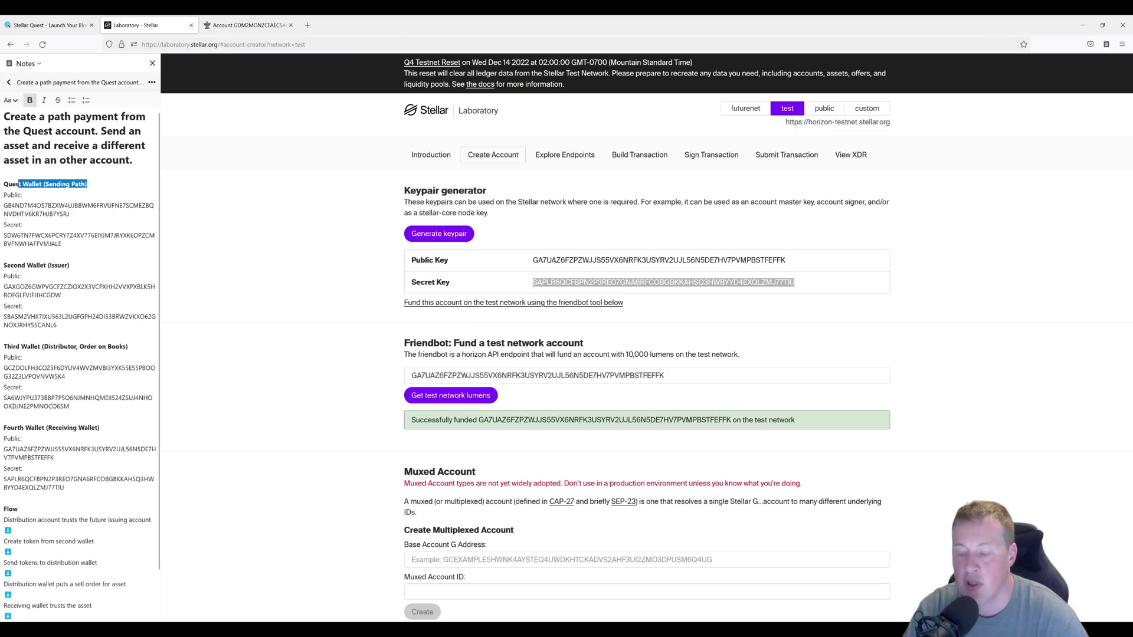
left_click_drag(44, 427, 100, 428)
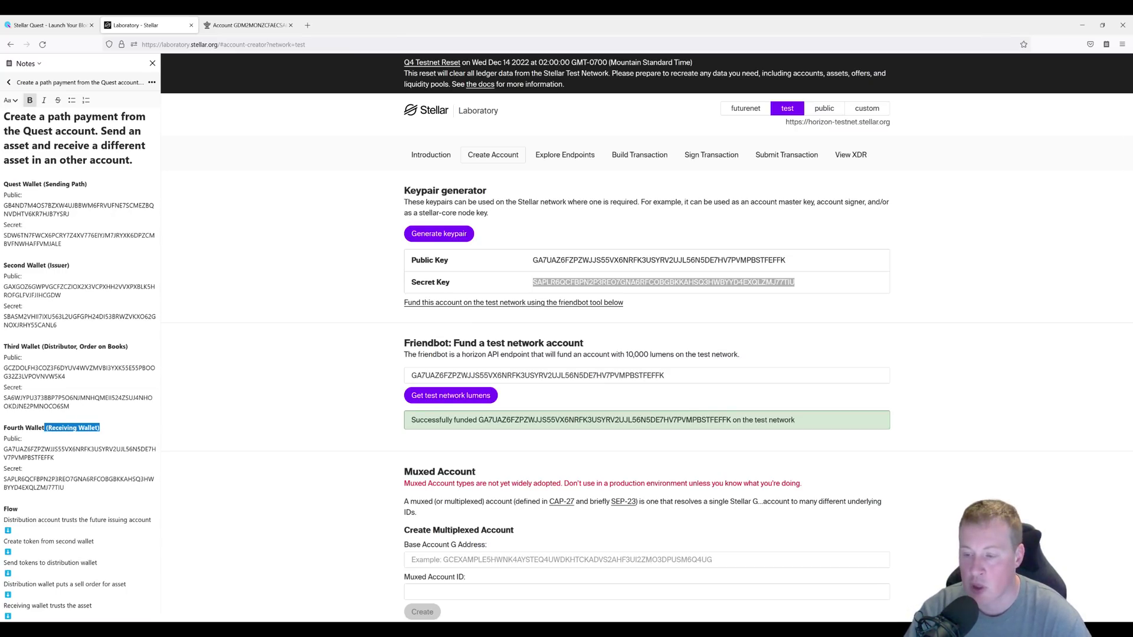
left_click(5, 336)
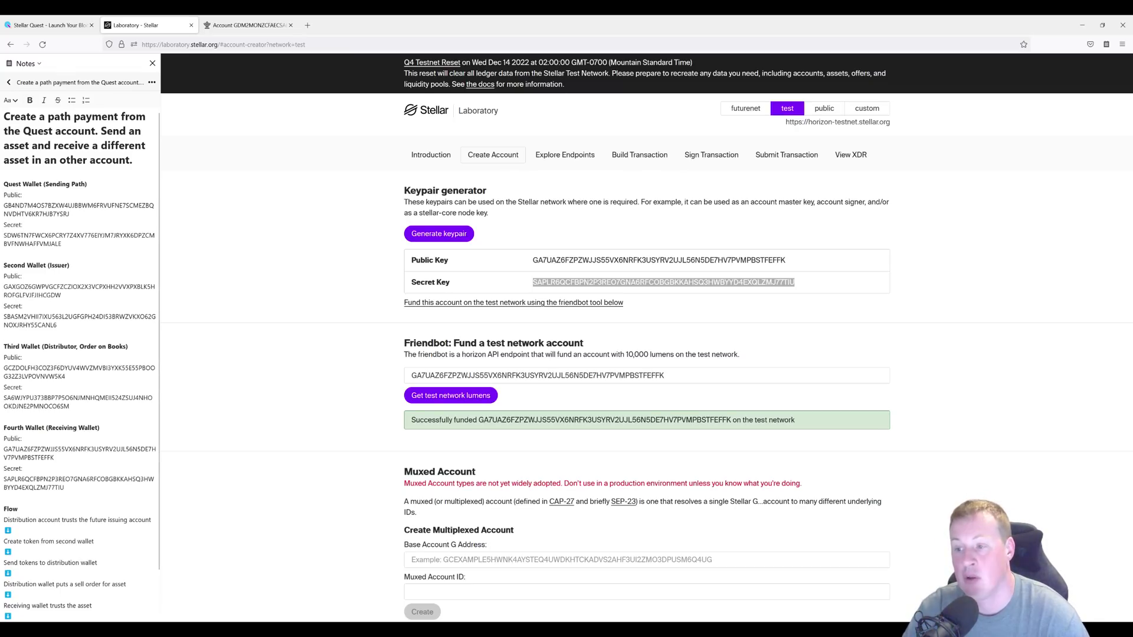
triple_click(37, 265)
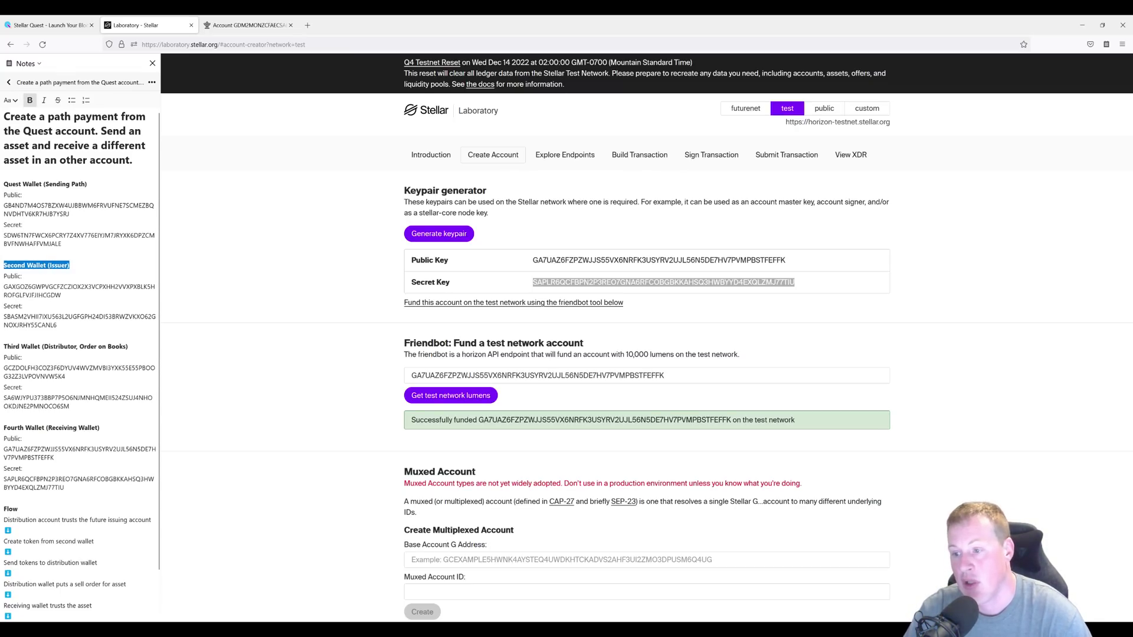
left_click_drag(35, 347, 128, 346)
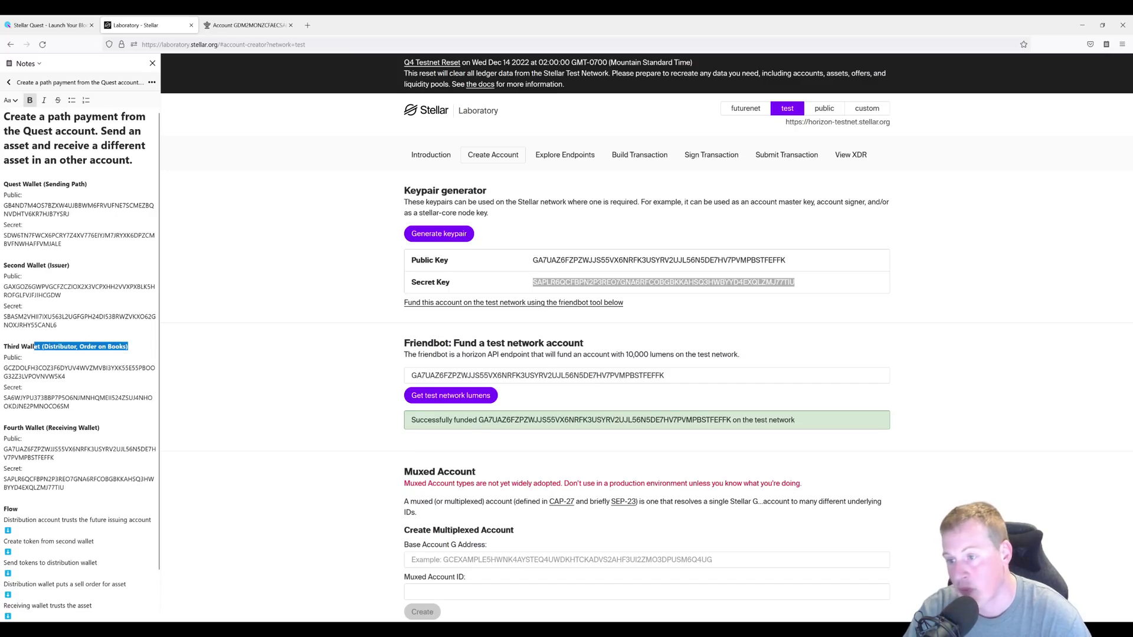
left_click_drag(44, 265, 70, 265)
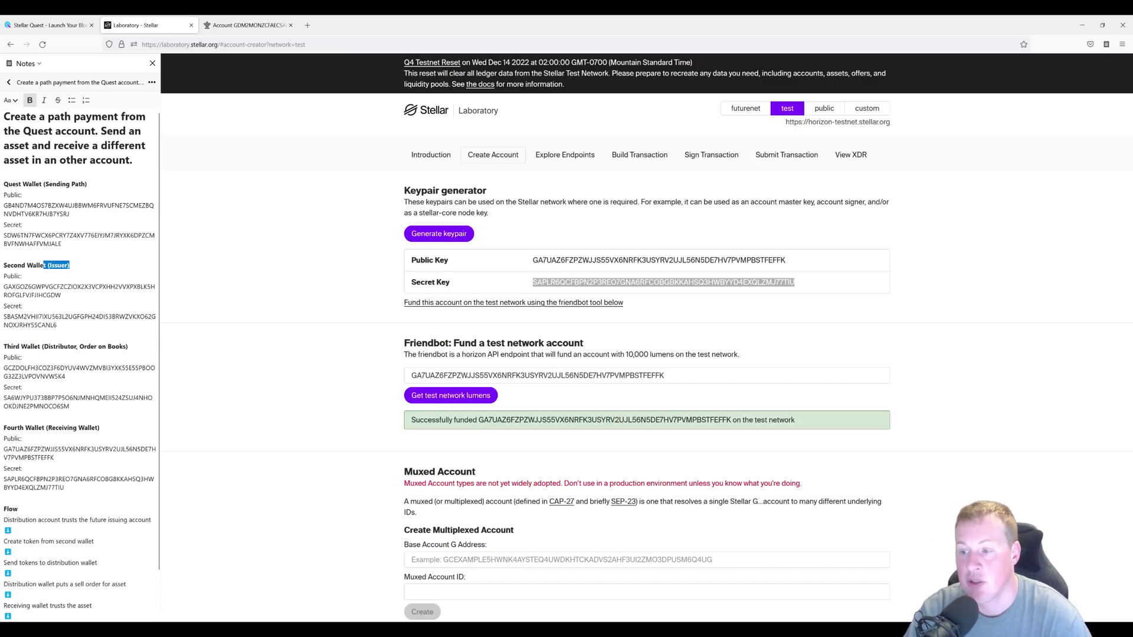
left_click_drag(38, 347, 128, 346)
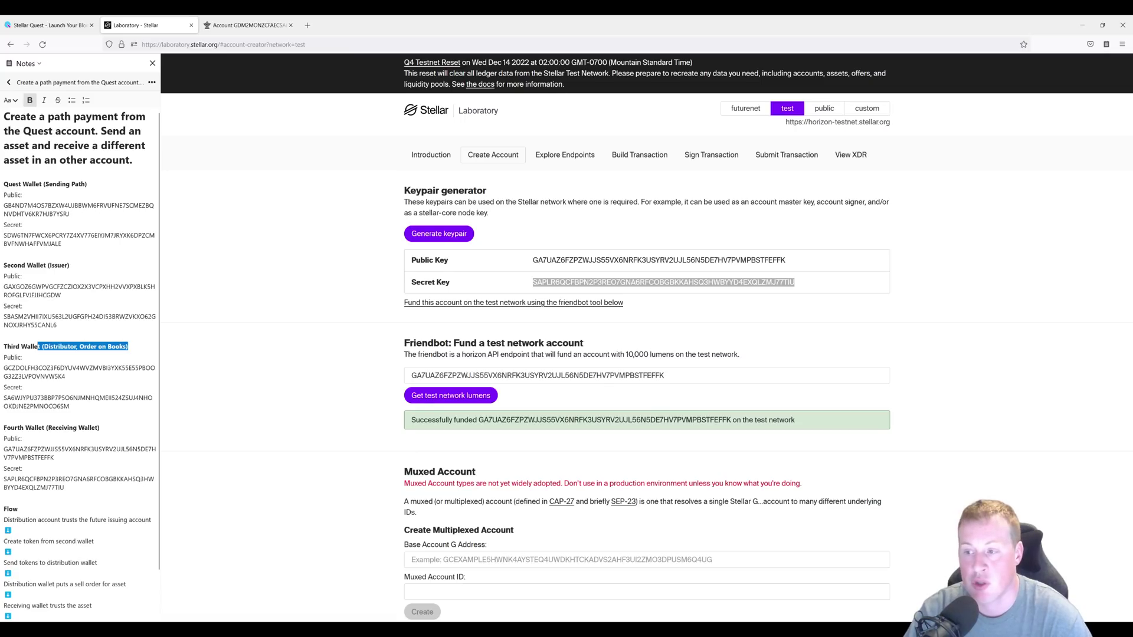
left_click_drag(39, 265, 69, 265)
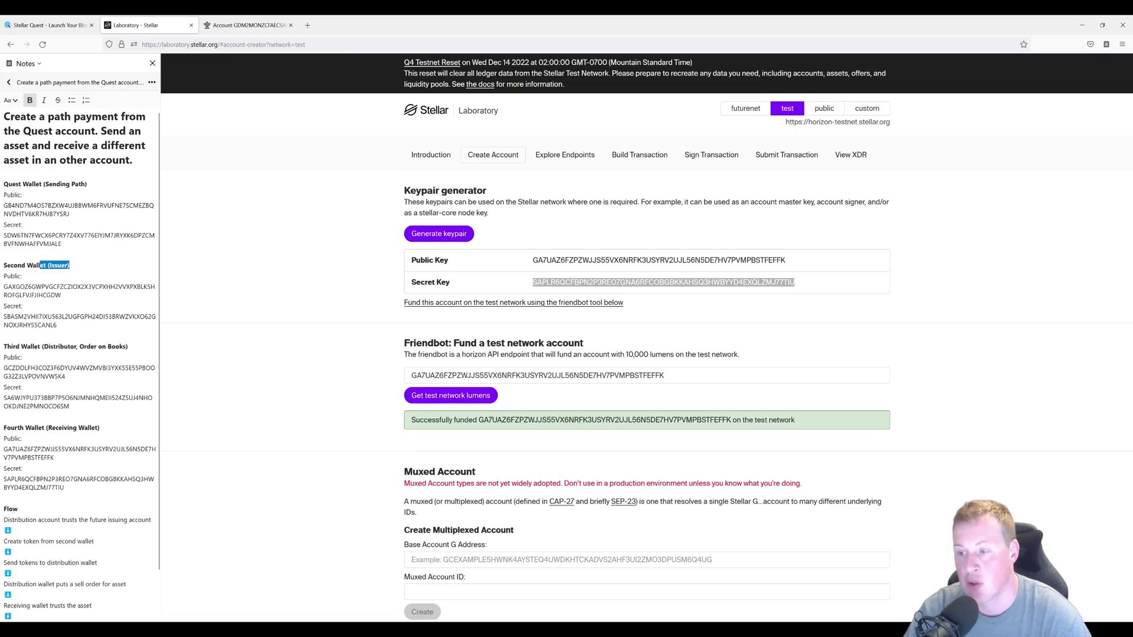
left_click_drag(22, 347, 128, 346)
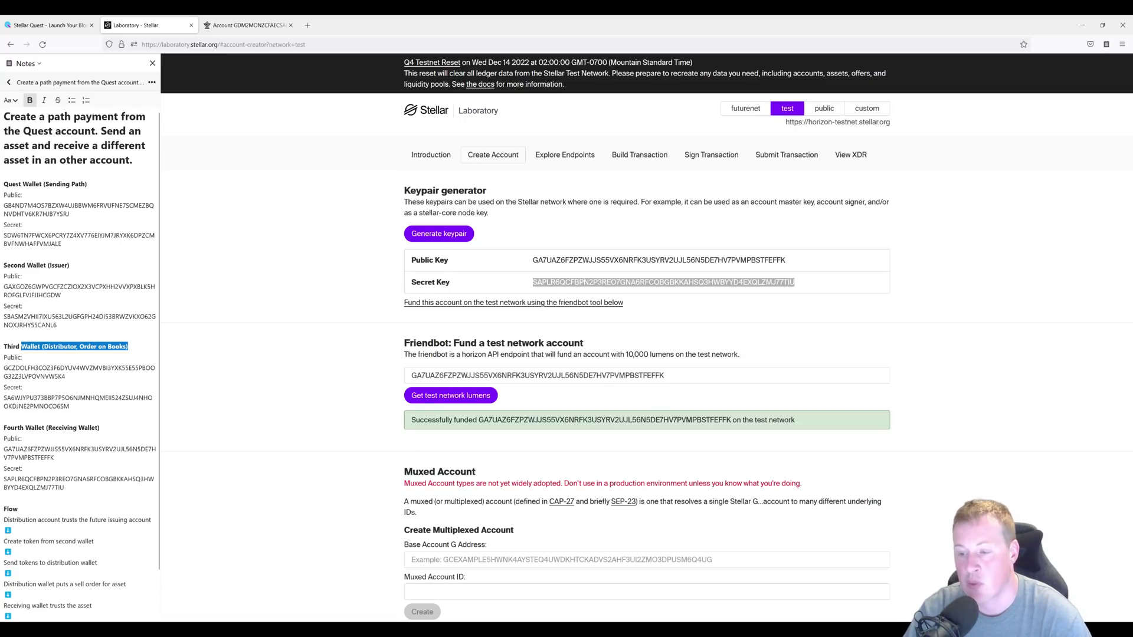
left_click(295, 393)
Set the Third Wallet as the transaction's source account and fetch its sequence number.
left_click(634, 161)
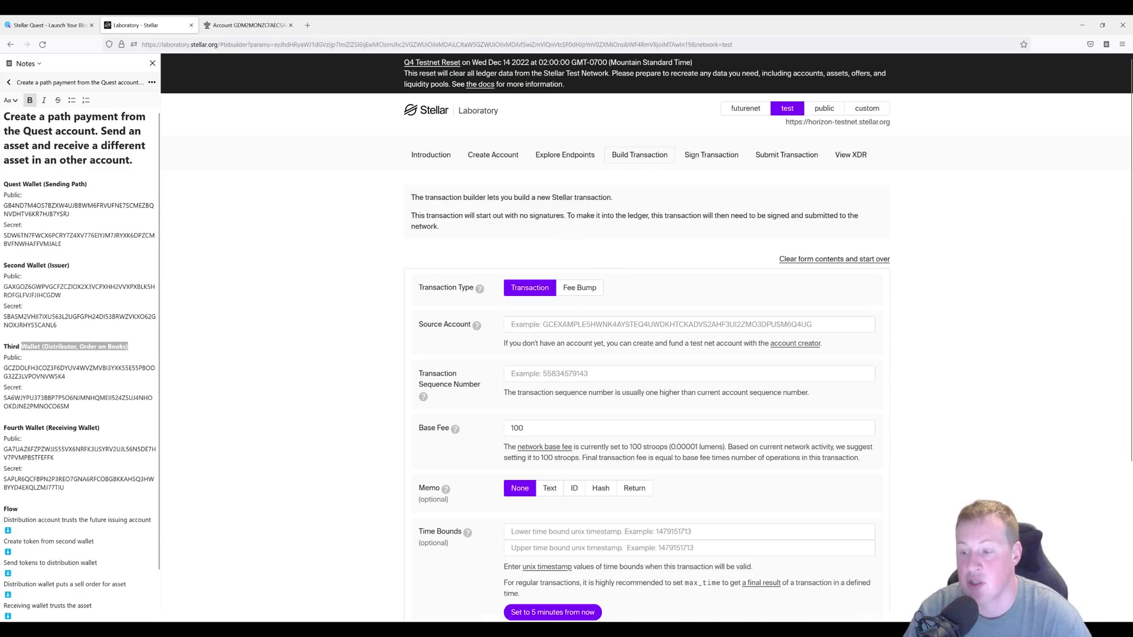
scroll(80, 354, "down", 2)
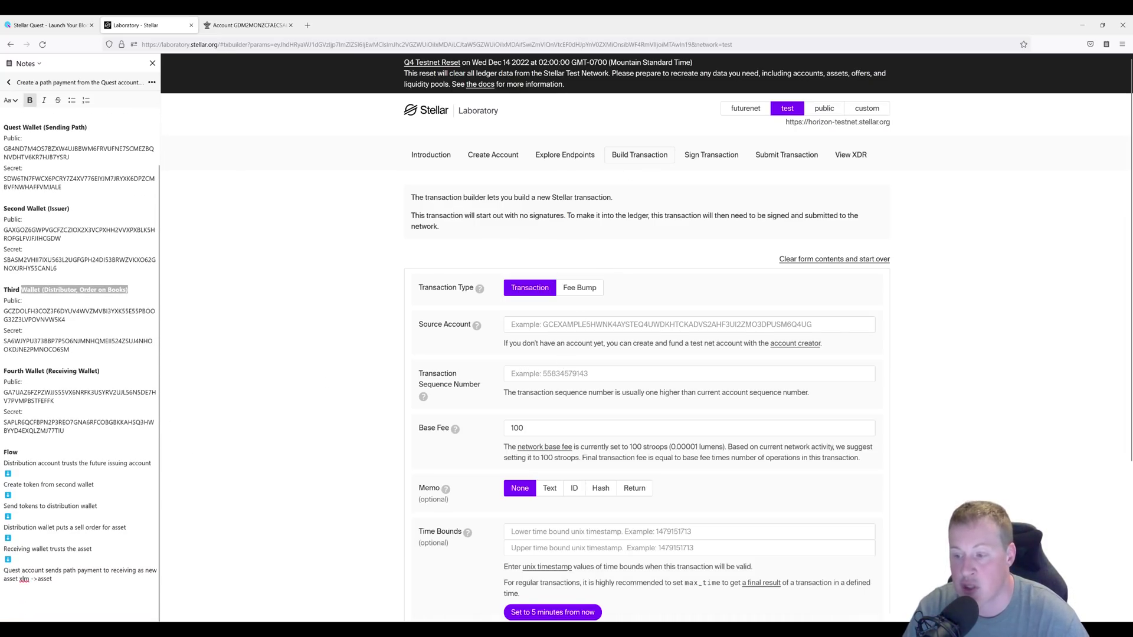
left_click_drag(16, 463, 51, 463)
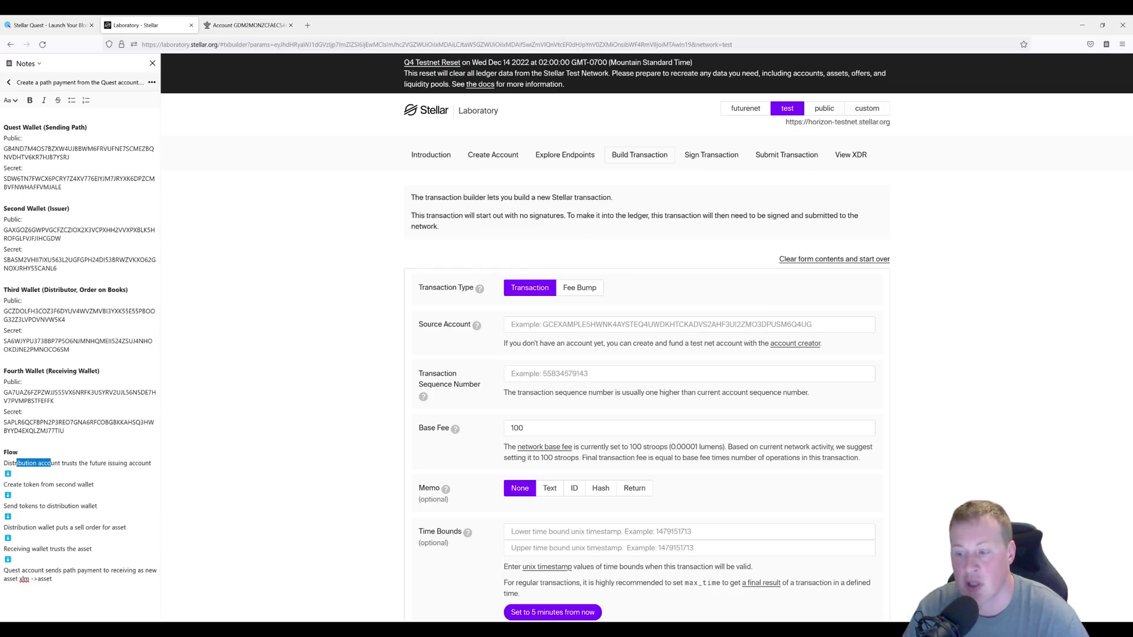
scroll(79, 354, "up", 1)
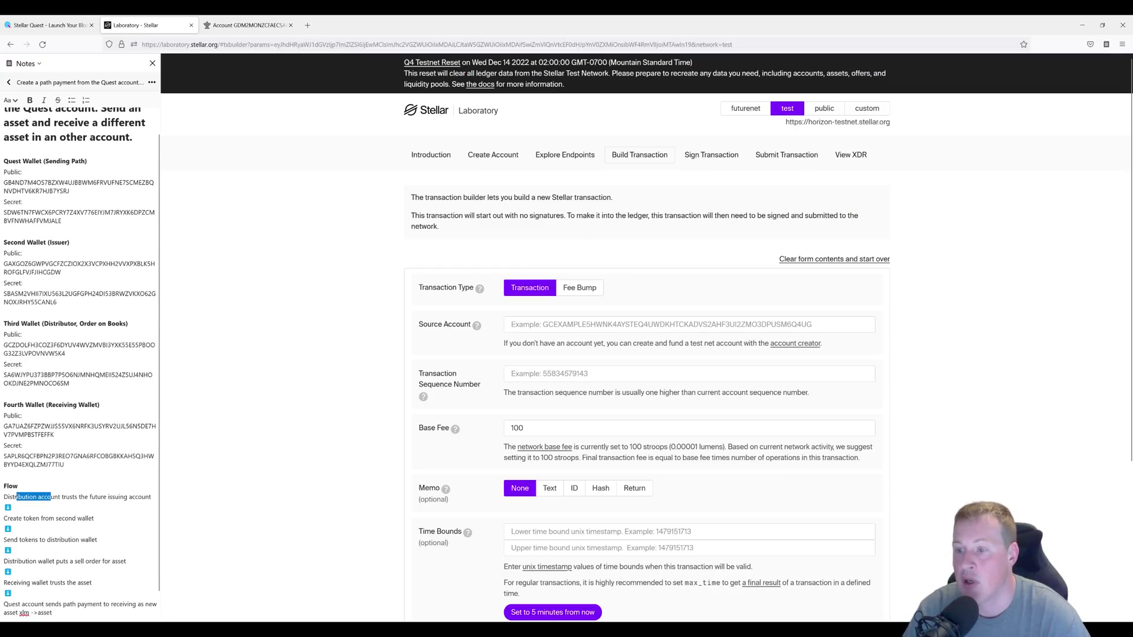
double_click(59, 346)
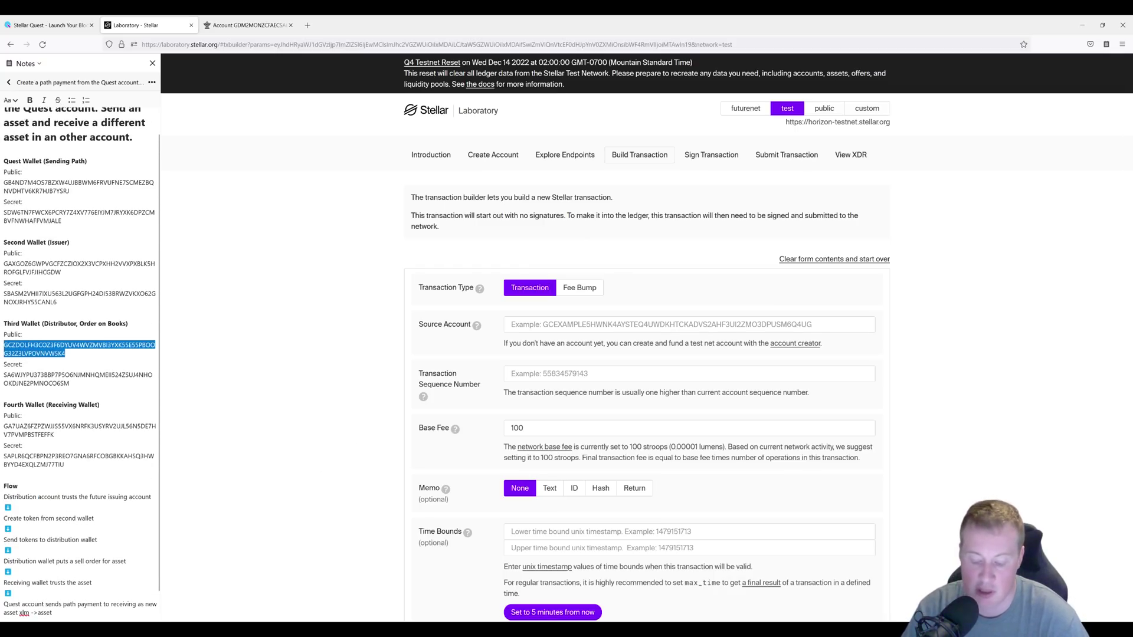
left_click(649, 325)
key("ctrl+v")
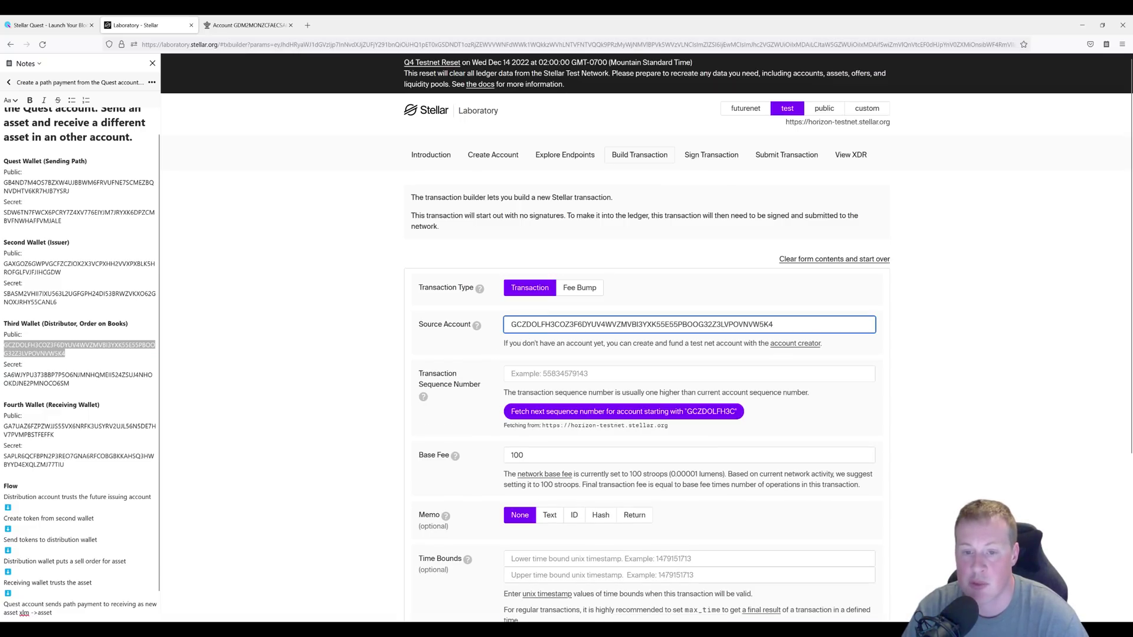
left_click(624, 411)
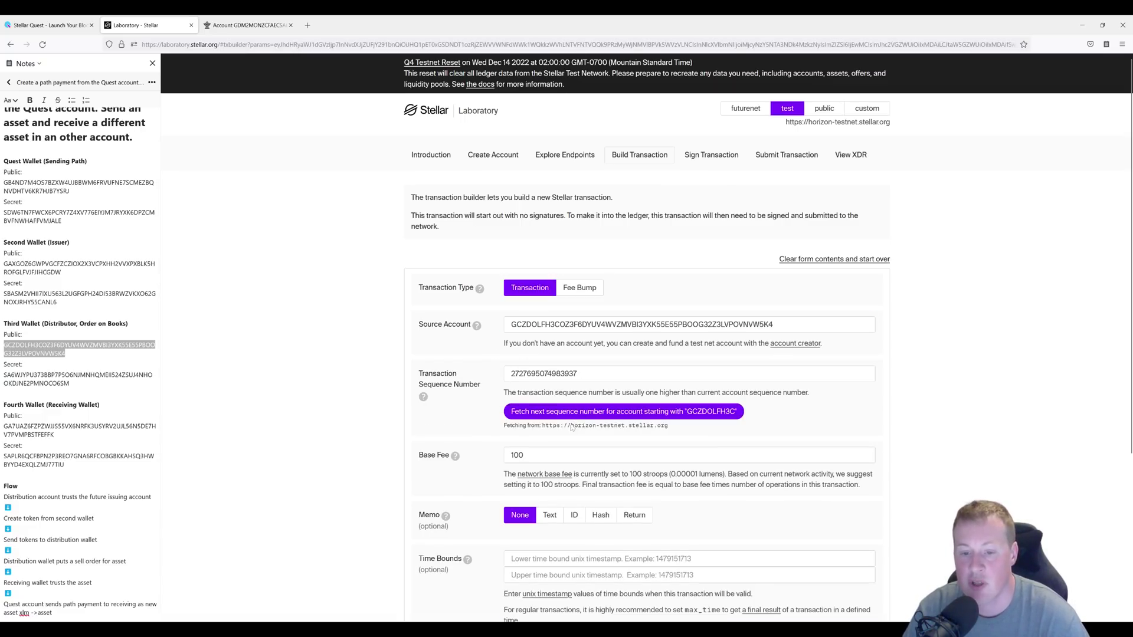
Add a Change Trust operation for Alphanumeric 4 asset RAPH issued by the Second Wallet.
scroll(416, 457, "down", 2)
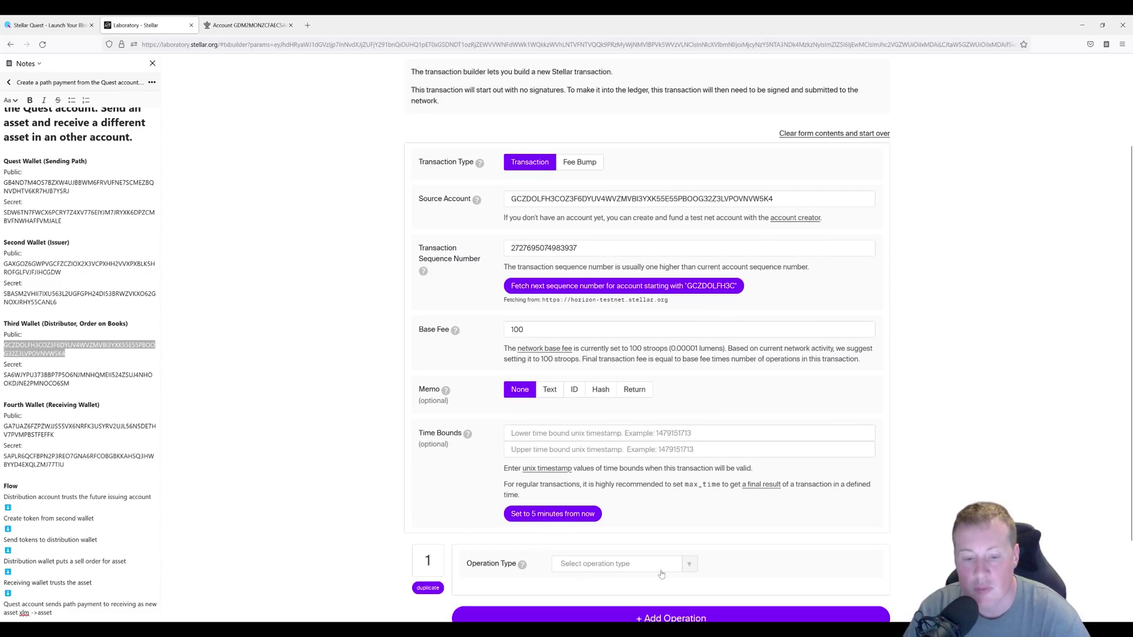
left_click(660, 570)
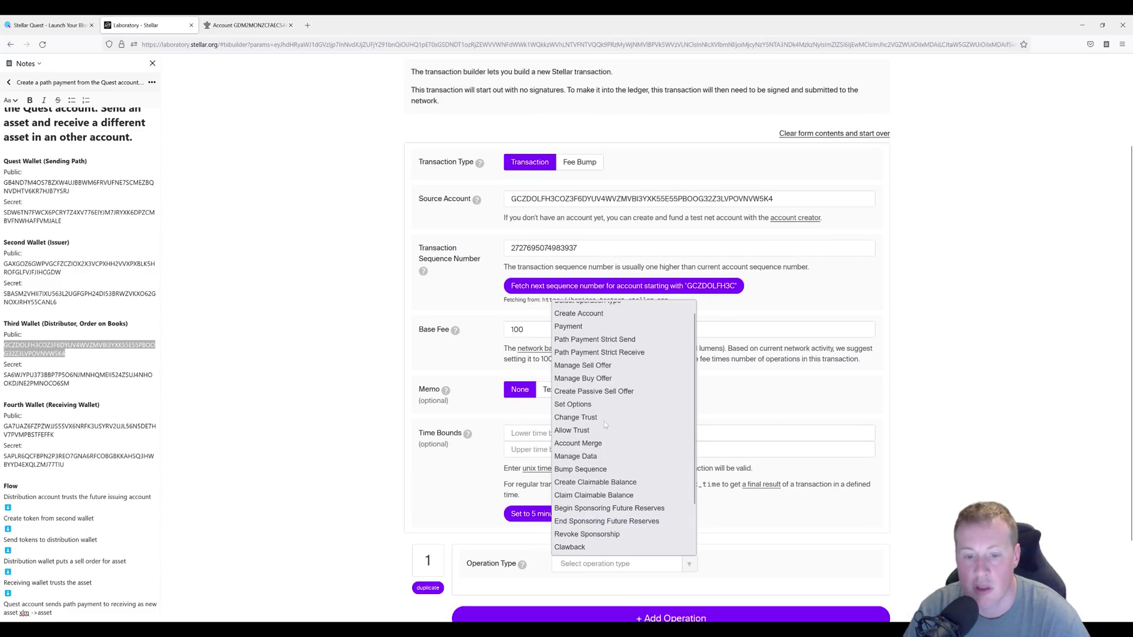
left_click(602, 417)
scroll(590, 502, "down", 2)
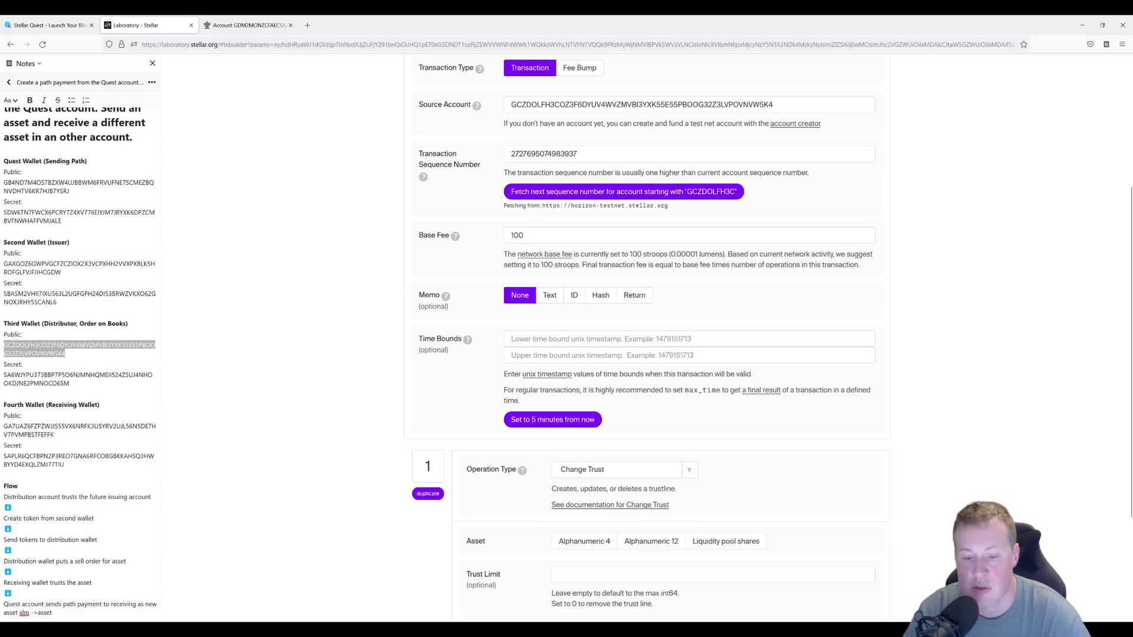
left_click(584, 543)
type("RAPH")
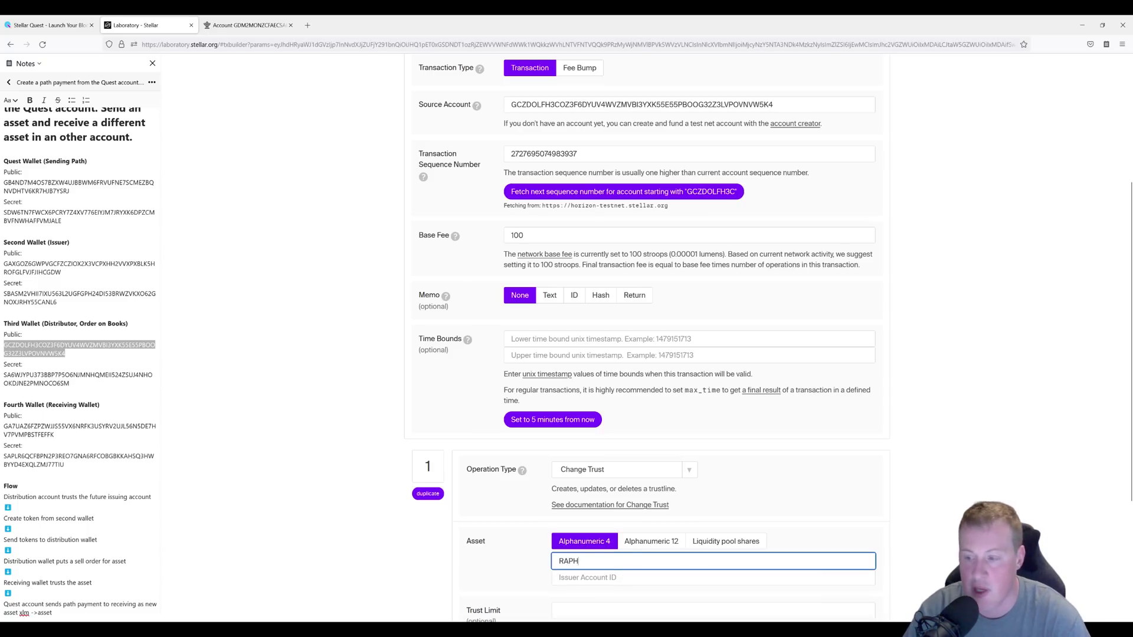
left_click_drag(66, 353, 3, 264)
key("ctrl+c")
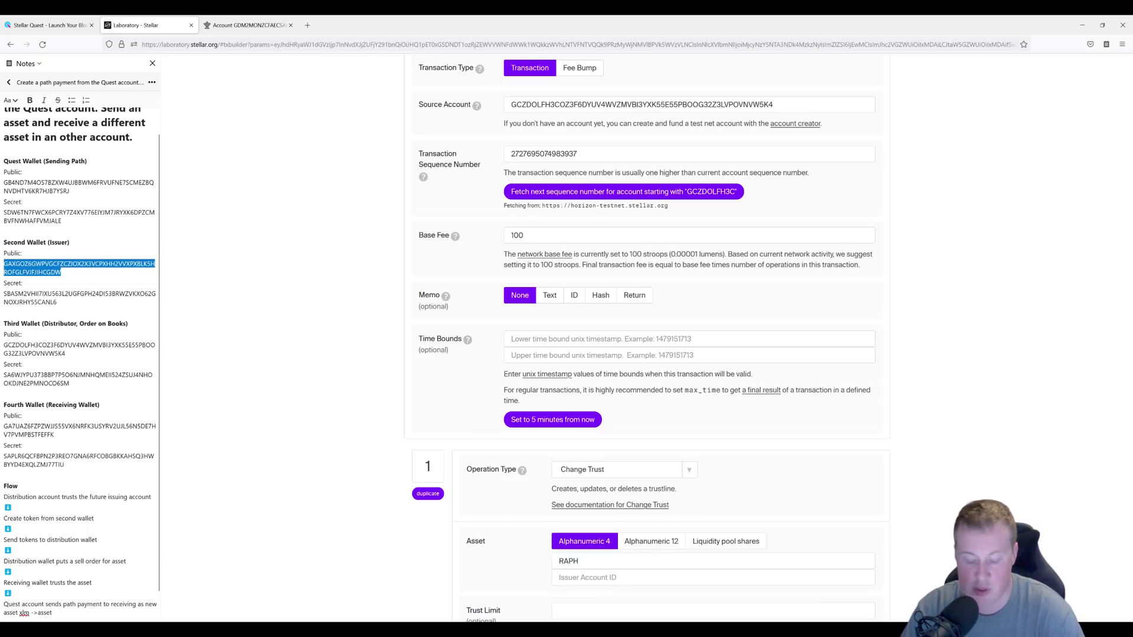
scroll(649, 354, "down", 1)
left_click(708, 515)
key("ctrl+v")
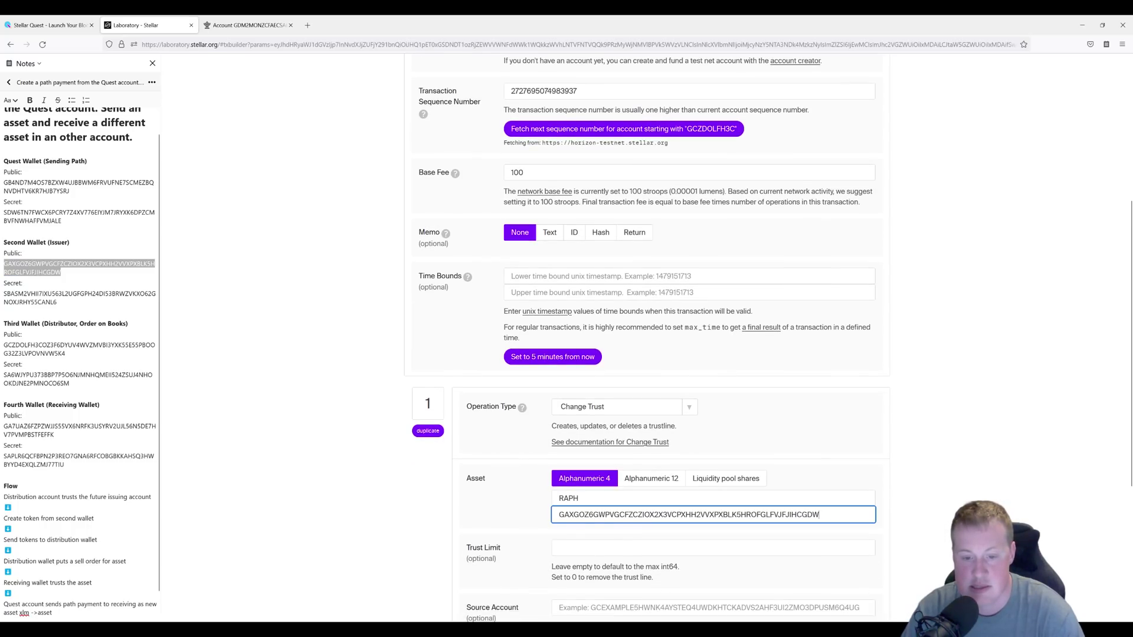
scroll(389, 511, "down", 2)
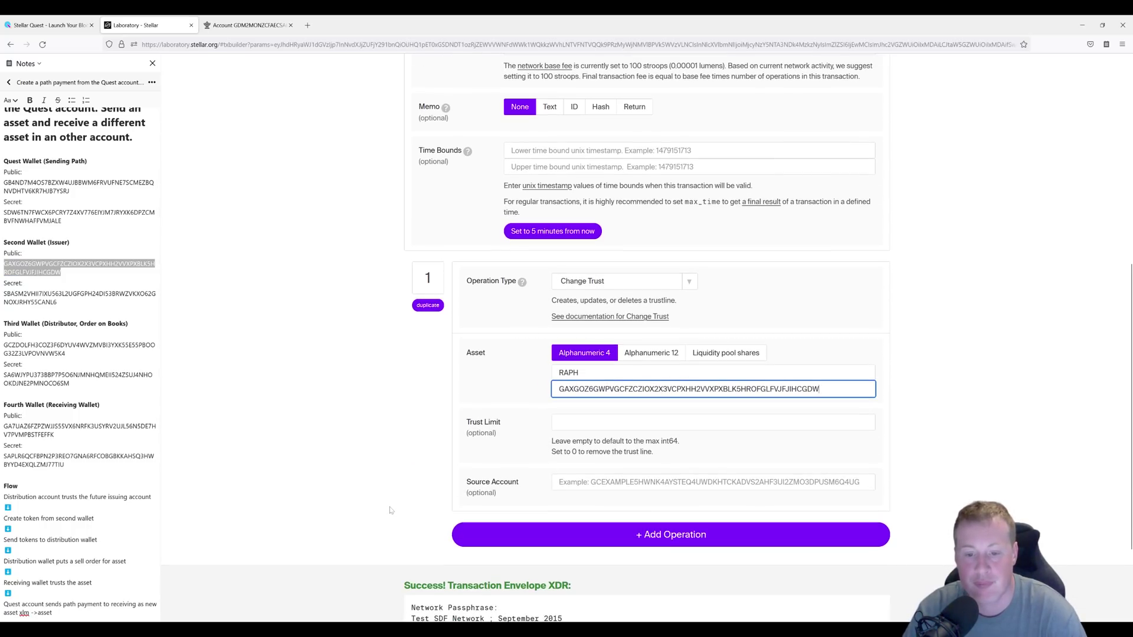
scroll(389, 511, "down", 3)
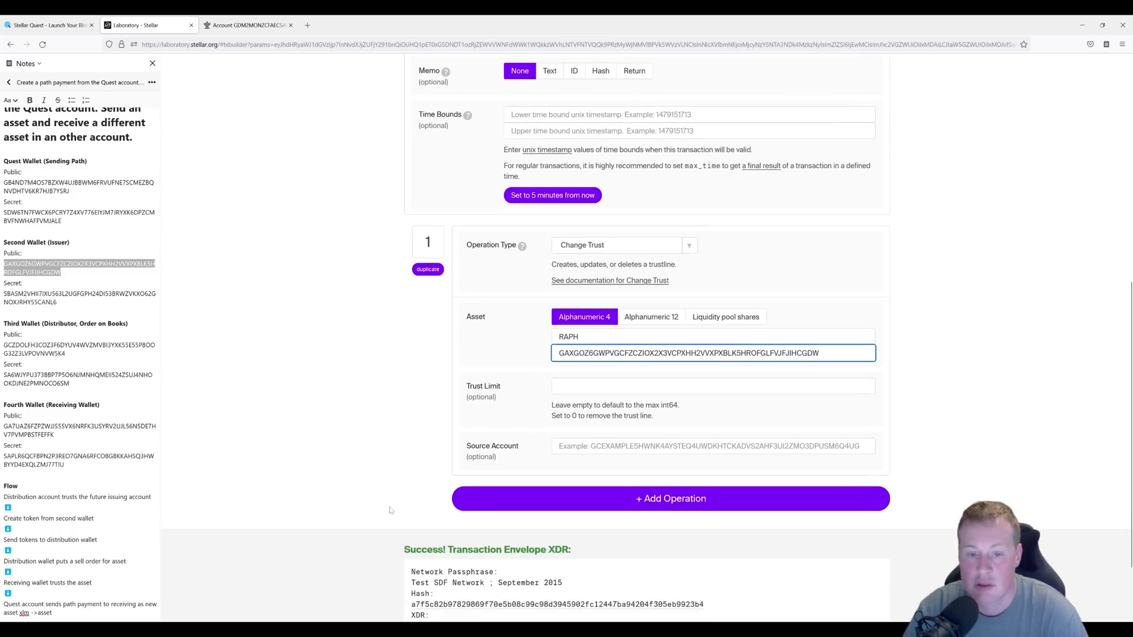
Sign the Change Trust transaction with the Third Wallet's secret key.
left_click(423, 581)
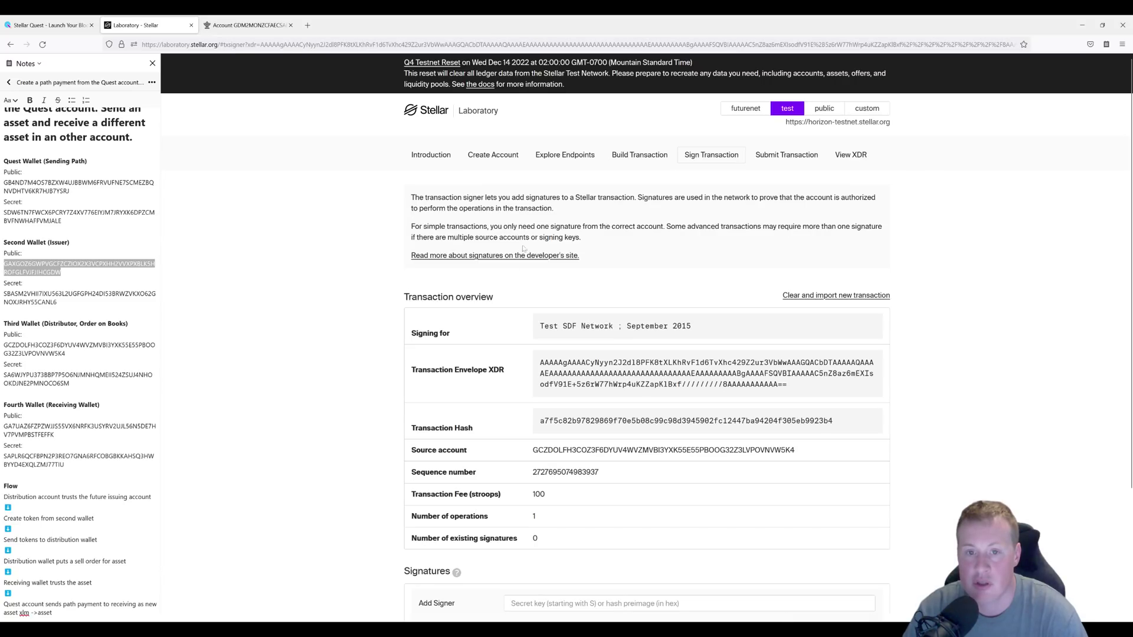
scroll(525, 243, "down", 2)
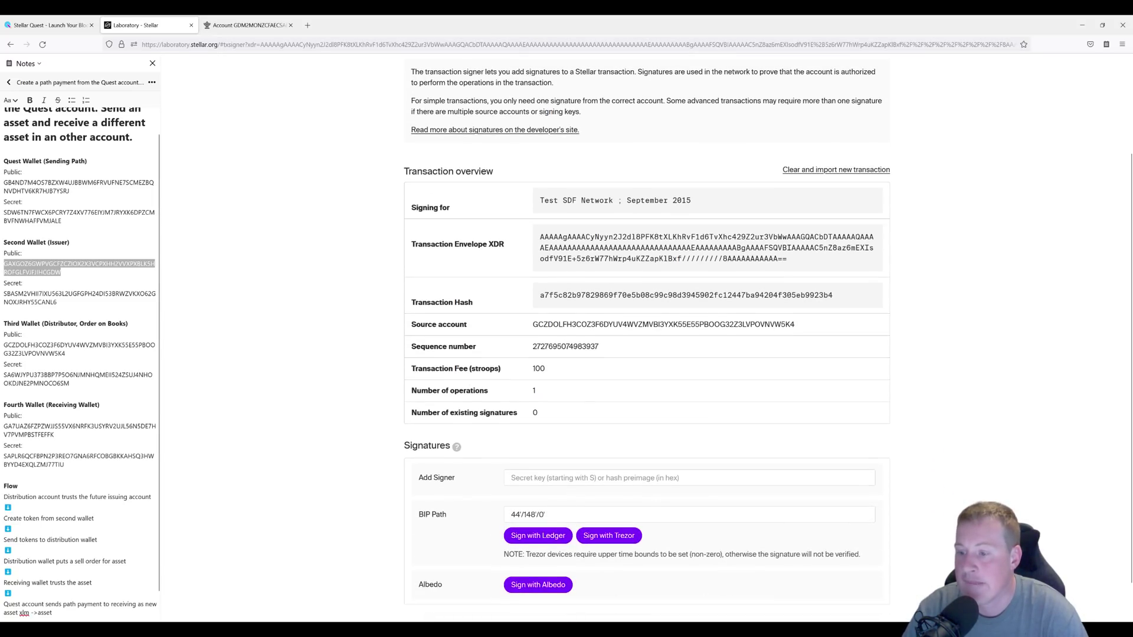
left_click(70, 384)
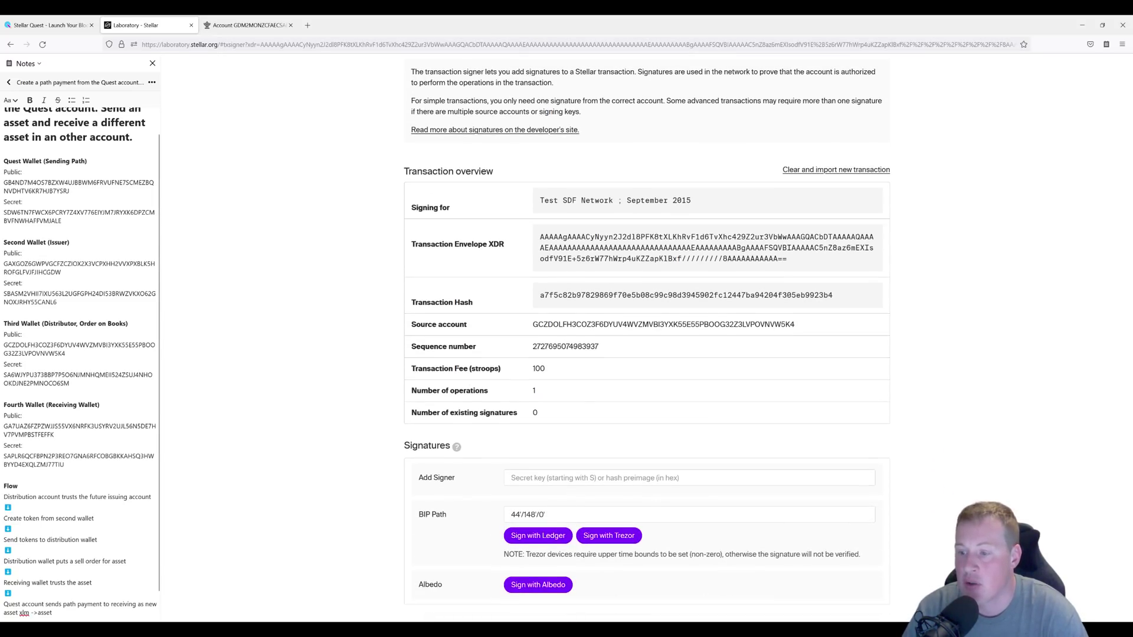
left_click_drag(69, 383, 3, 376)
key("ctrl+c")
left_click(590, 478)
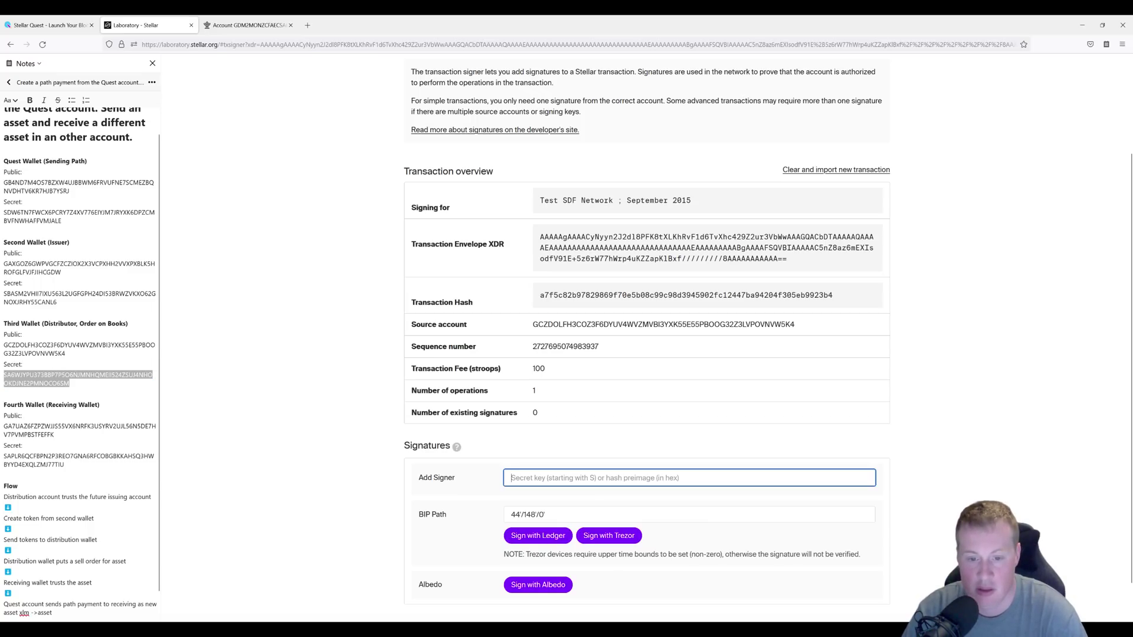
key("ctrl+v")
scroll(299, 485, "down", 4)
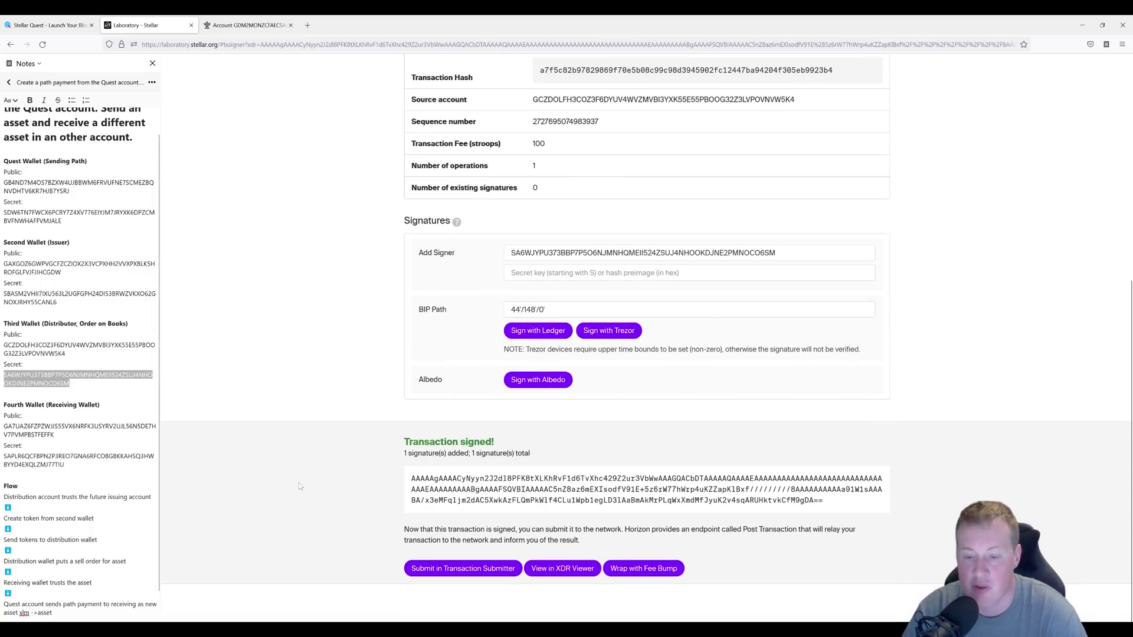
Submit the signed trustline transaction so it succeeds with 1 operation.
left_click(440, 574)
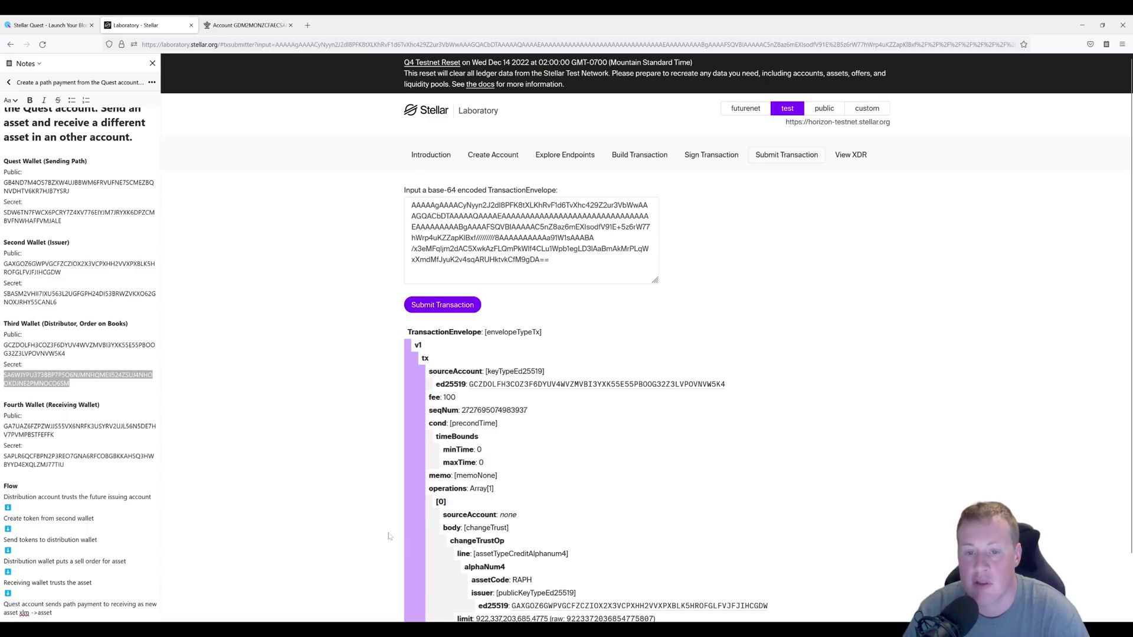
left_click(450, 307)
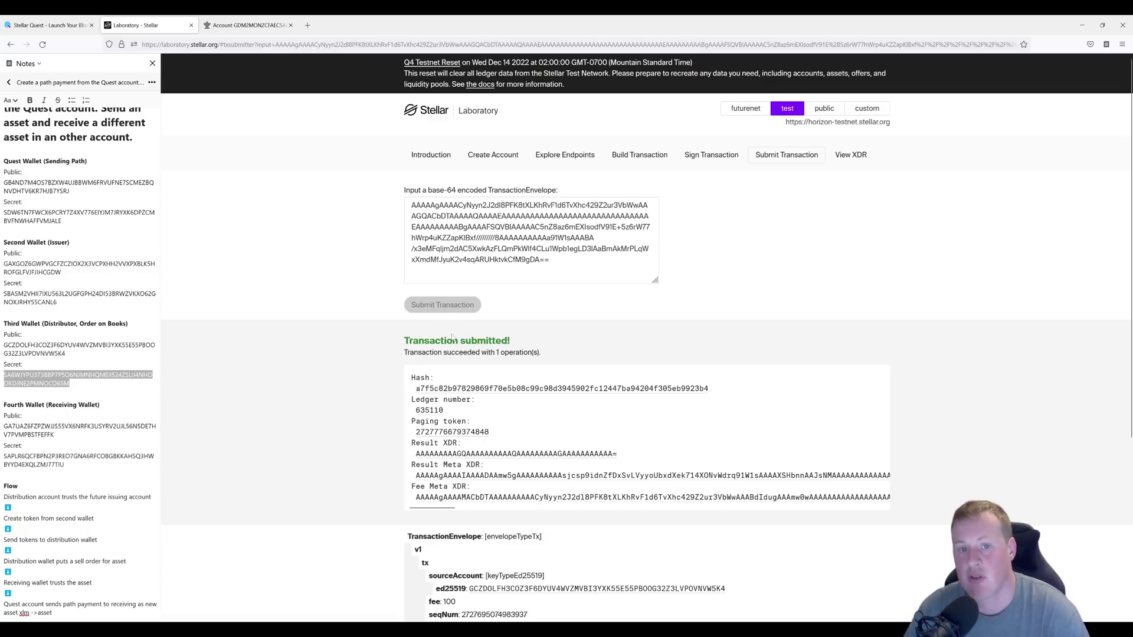
left_click(632, 159)
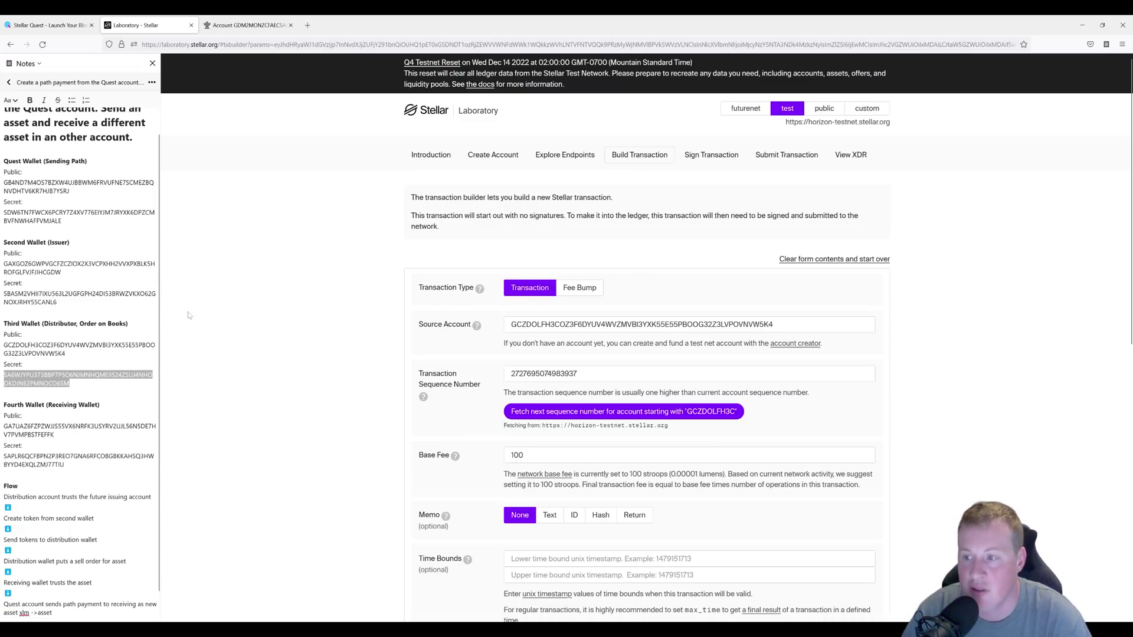
Replace the source account with the Second Wallet key and fetch its sequence number.
left_click(61, 272)
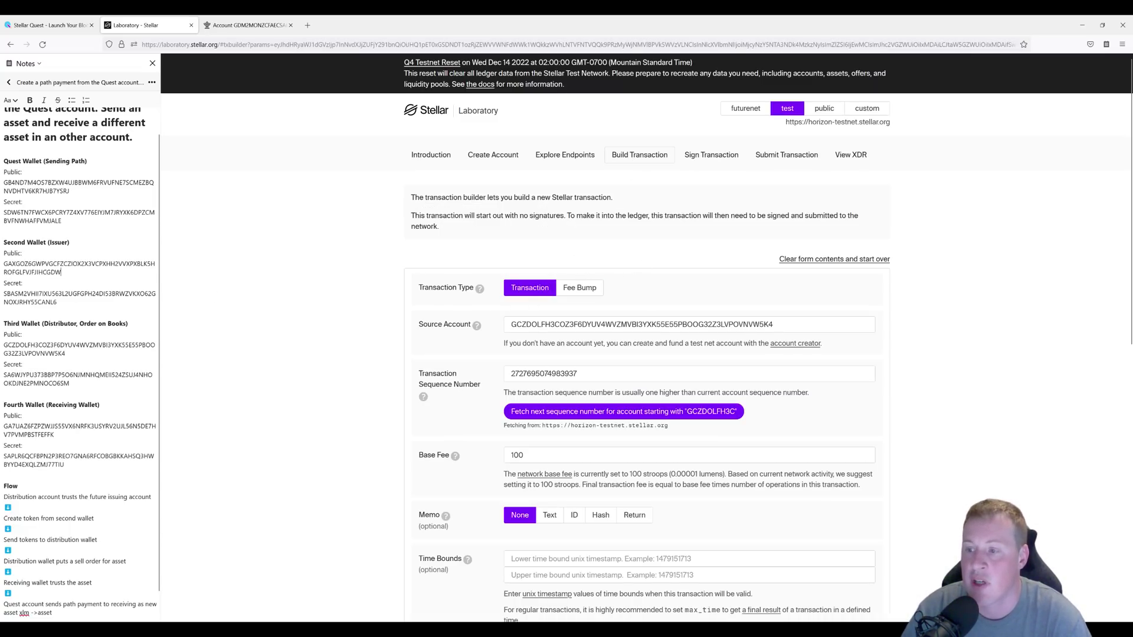
left_click_drag(62, 272, 3, 264)
key("ctrl+c")
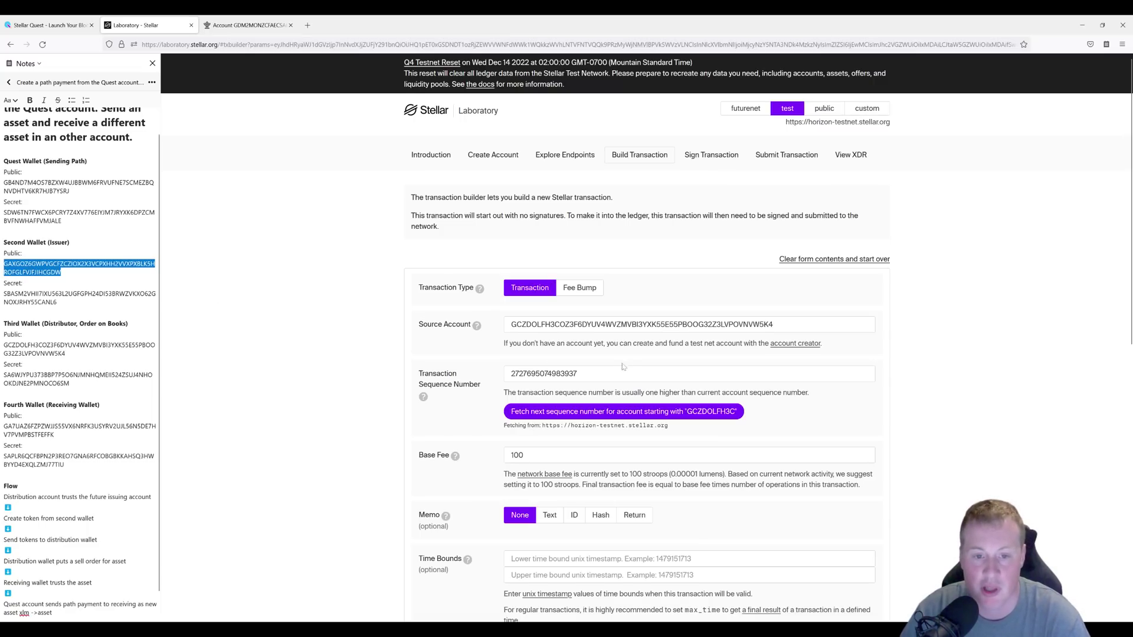
triple_click(641, 325)
key("ctrl+v")
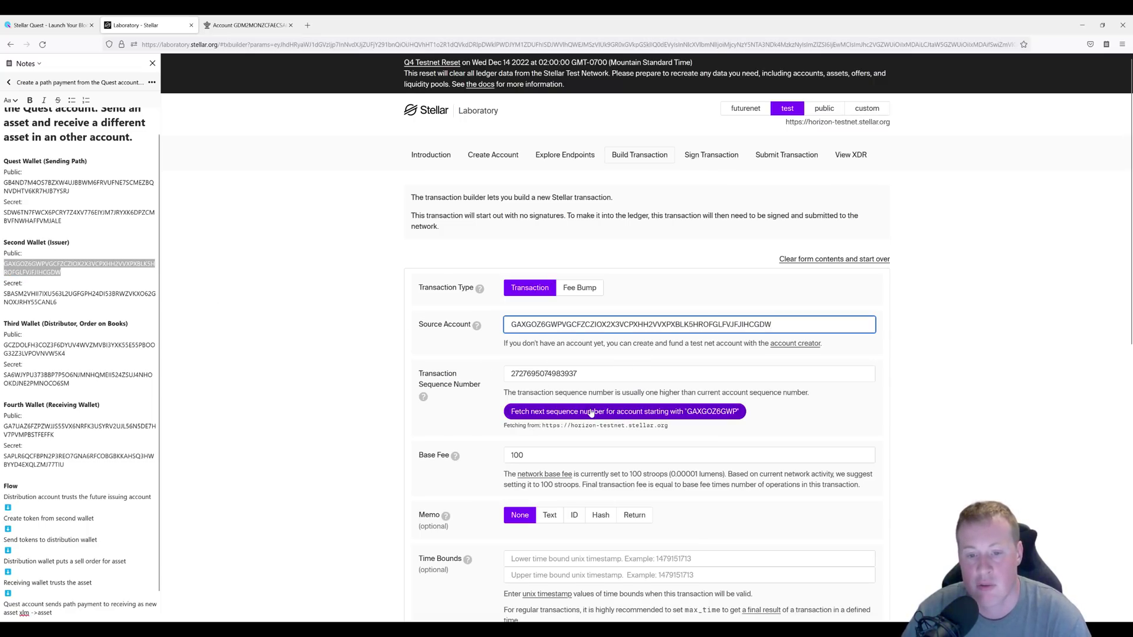
left_click(591, 411)
Change the operation to a Payment with the Third Wallet as destination.
scroll(450, 491, "down", 4)
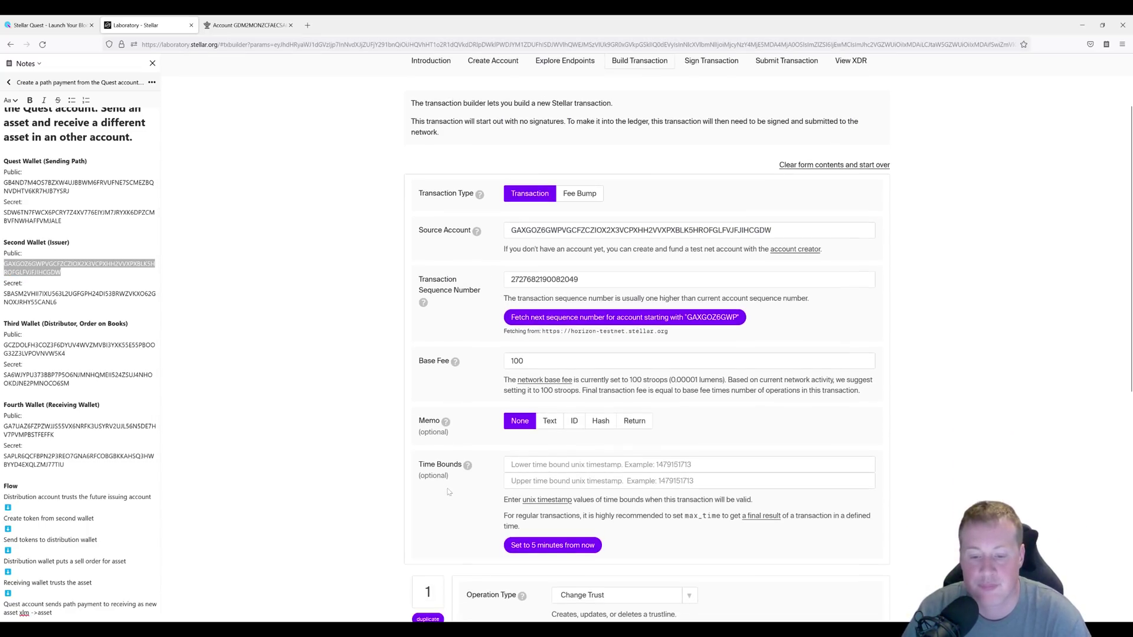
left_click(618, 469)
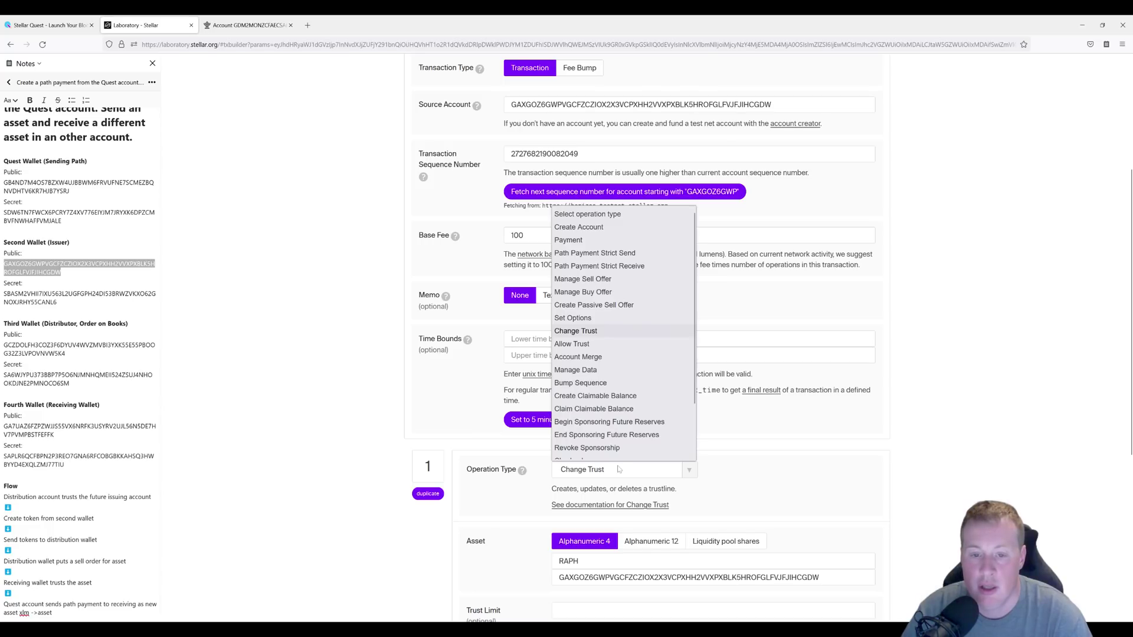
scroll(596, 366, "down", 1)
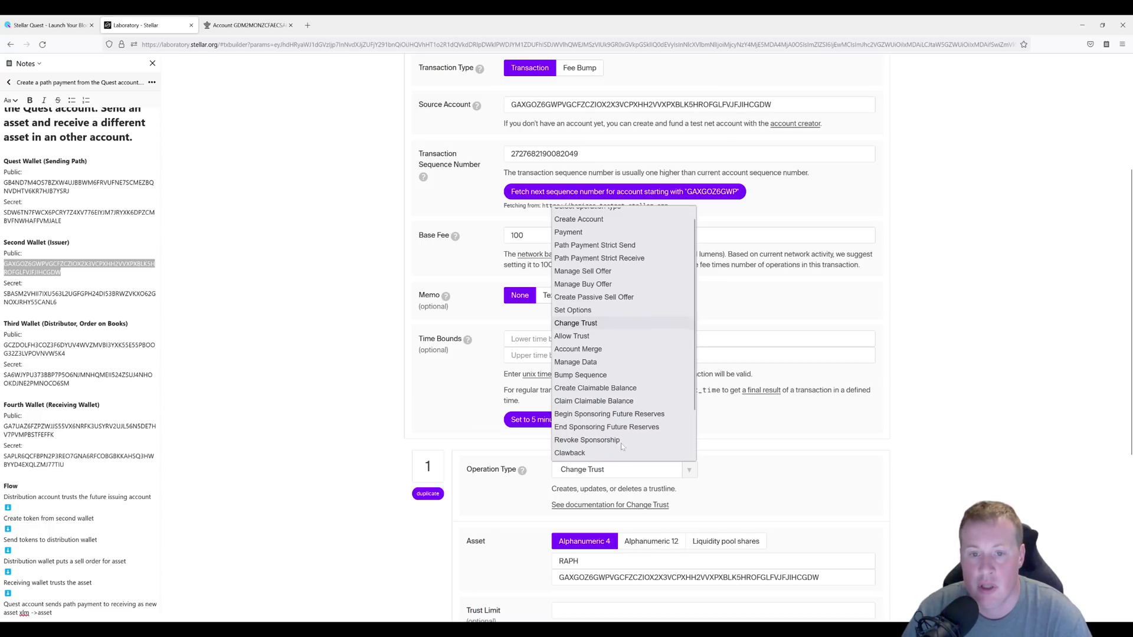
left_click(575, 234)
scroll(575, 234, "down", 1)
left_click(713, 478)
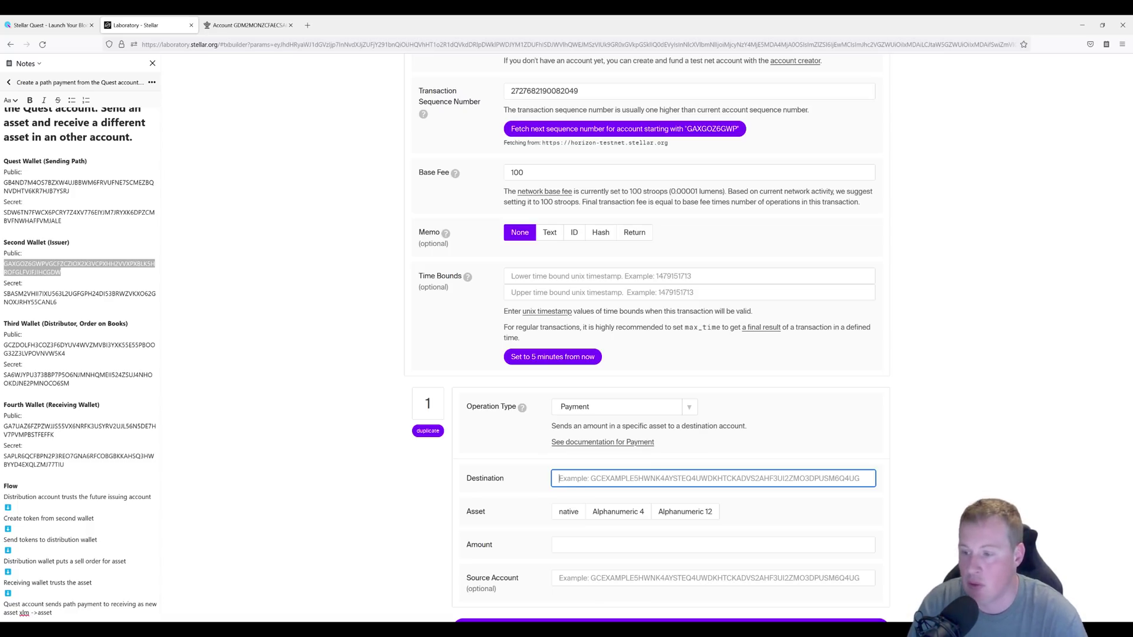
left_click_drag(4, 283, 24, 345)
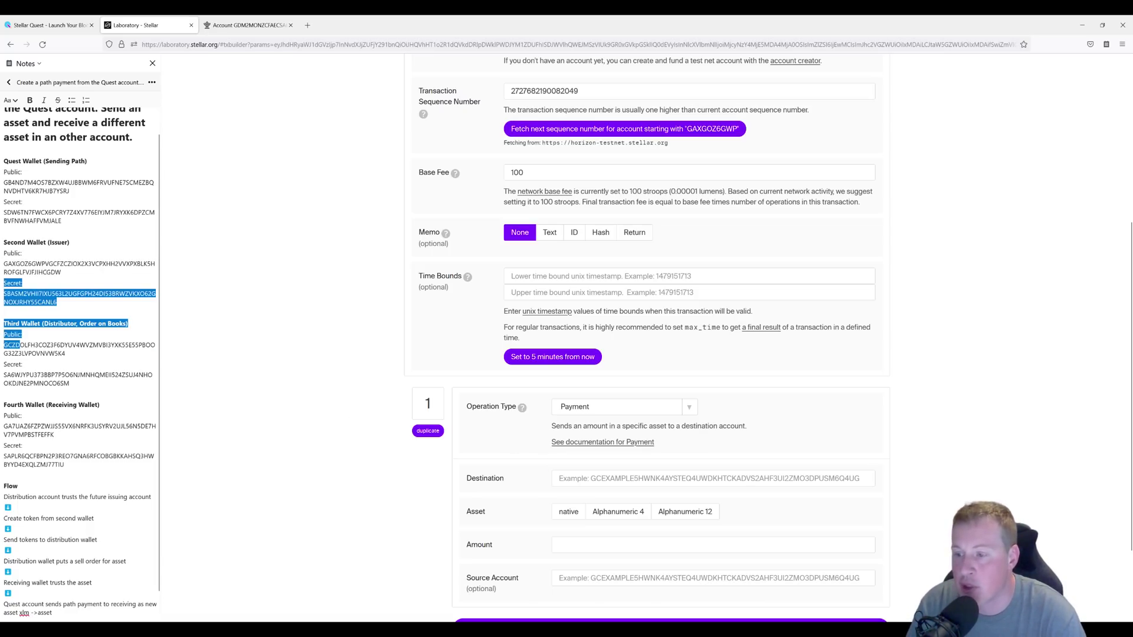
left_click_drag(65, 353, 3, 345)
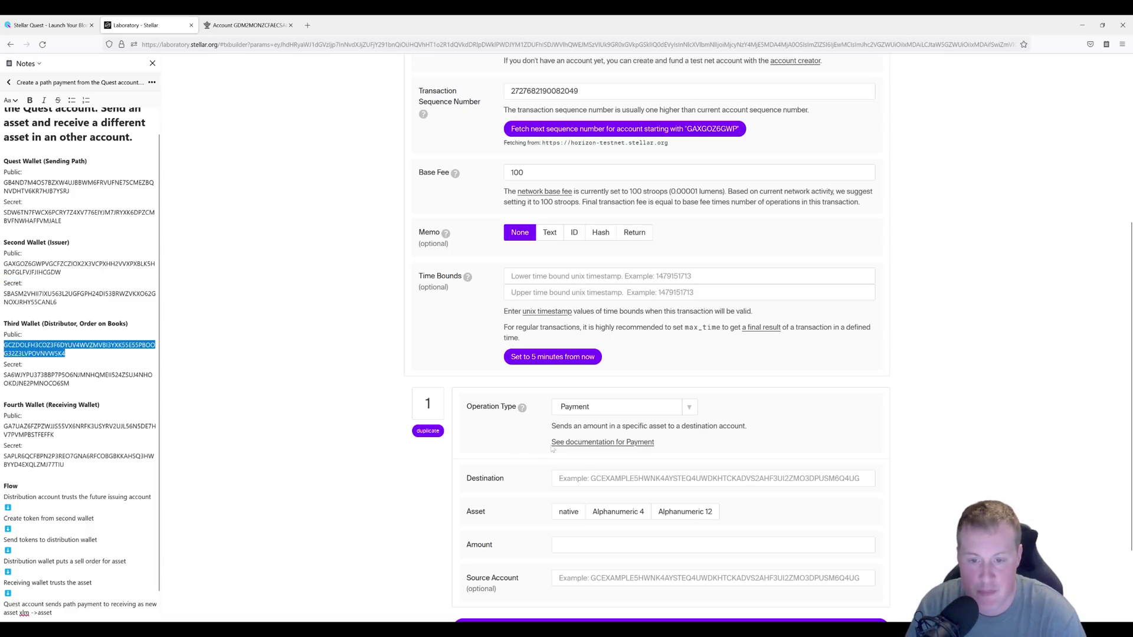
left_click(566, 479)
key("ctrl+v")
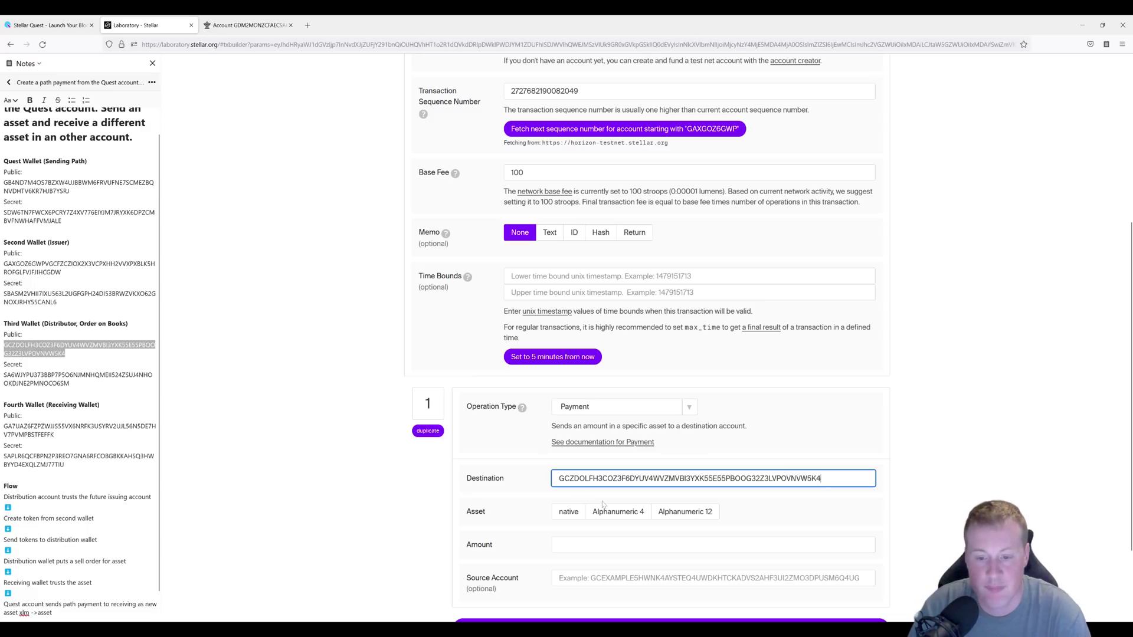
Pay 10000 of Alphanumeric 4 asset RAPH, issued by the Second Wallet.
left_click(618, 511)
left_click(590, 532)
type("RAPH")
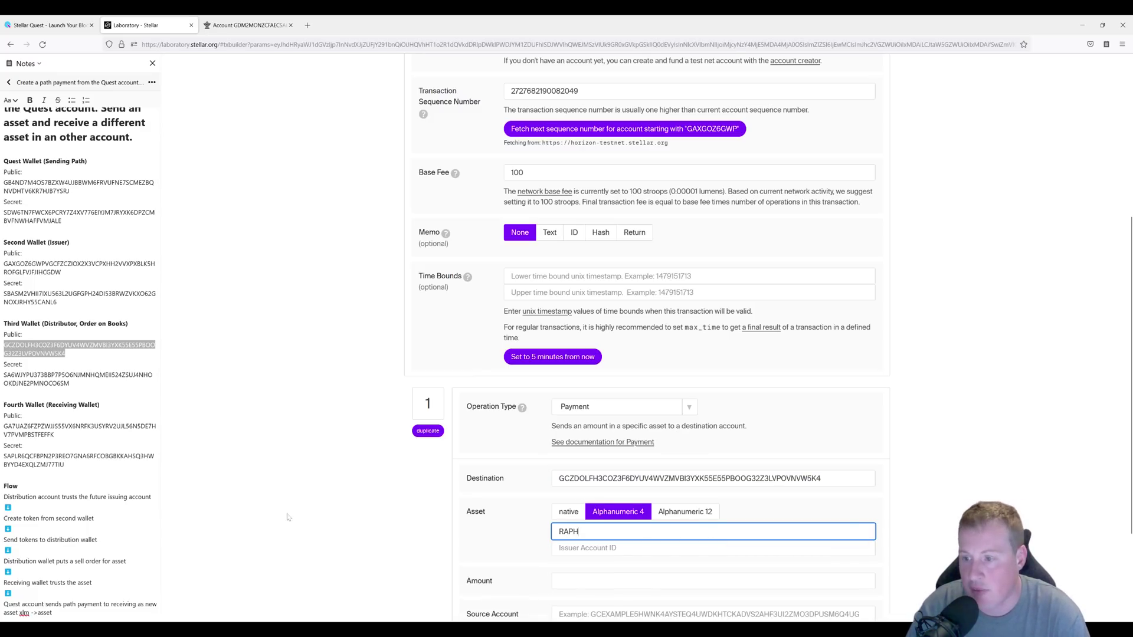
left_click_drag(8, 263, 60, 272)
double_click(35, 264)
left_click(590, 547)
key("ctrl+v")
key("Tab")
type("10000")
scroll(649, 342, "down", 4)
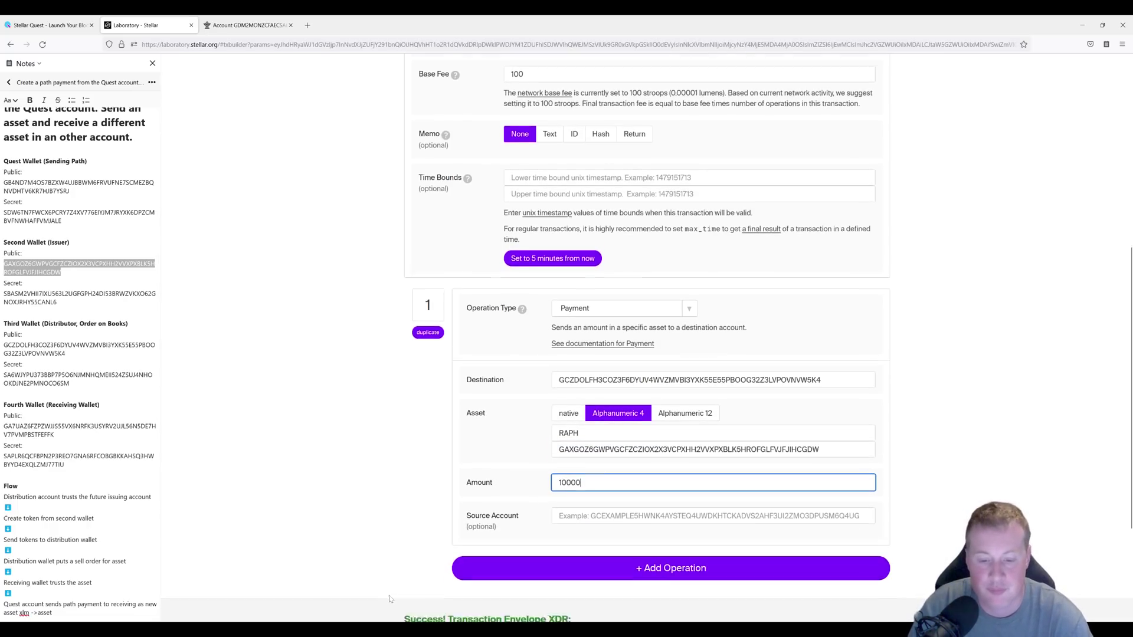
Sign the RAPH payment with the Second Wallet's secret key.
left_click(424, 617)
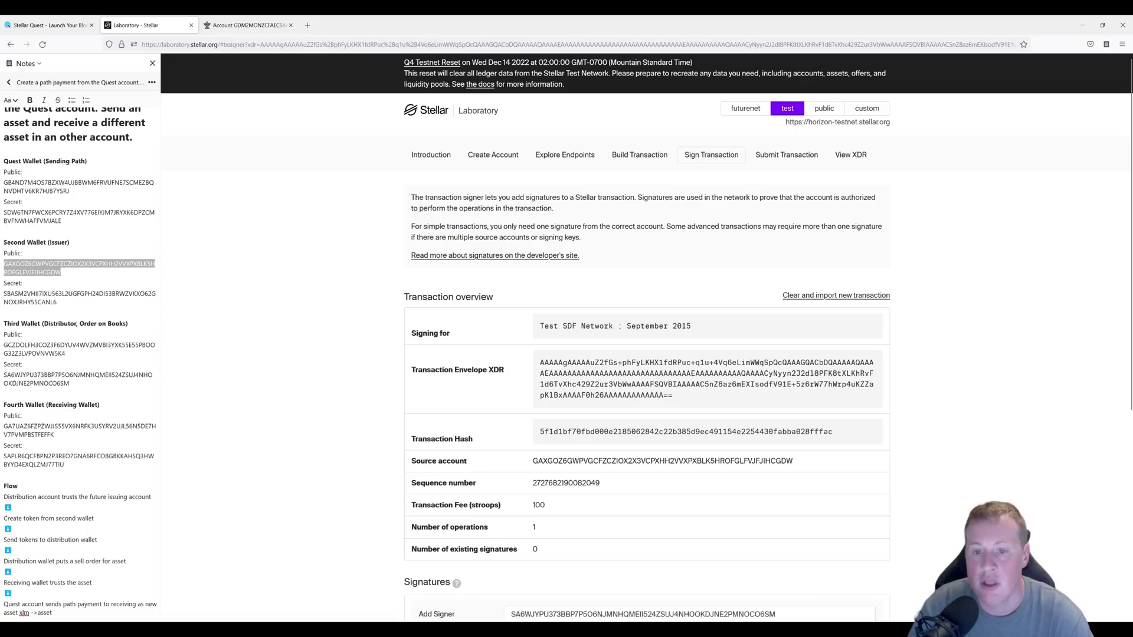
scroll(468, 522, "down", 3)
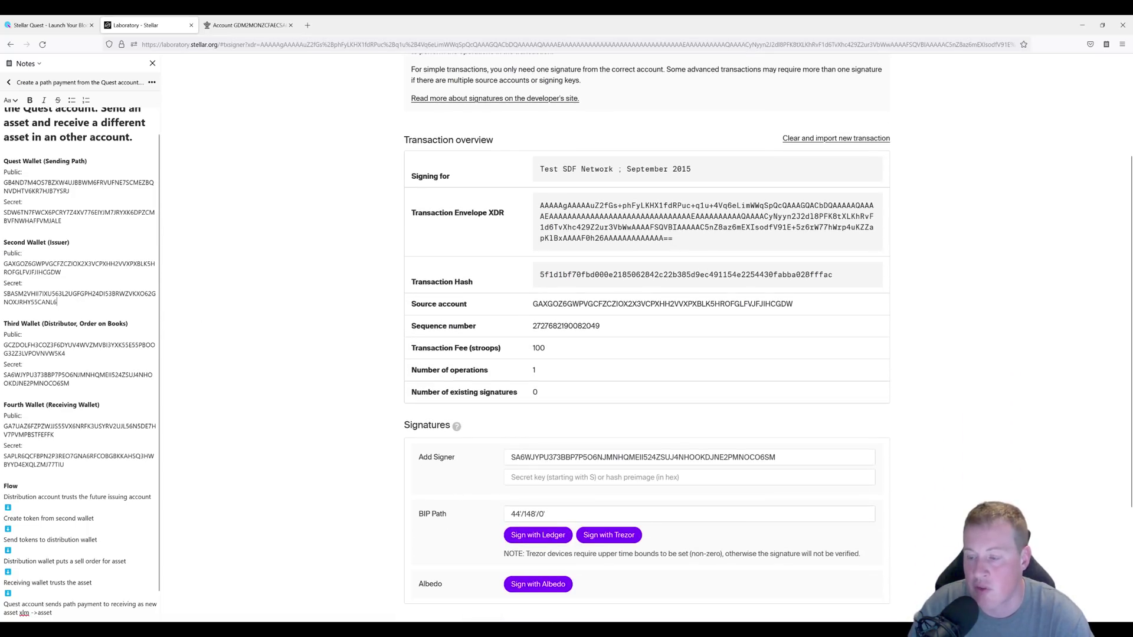
left_click_drag(57, 302, 15, 294)
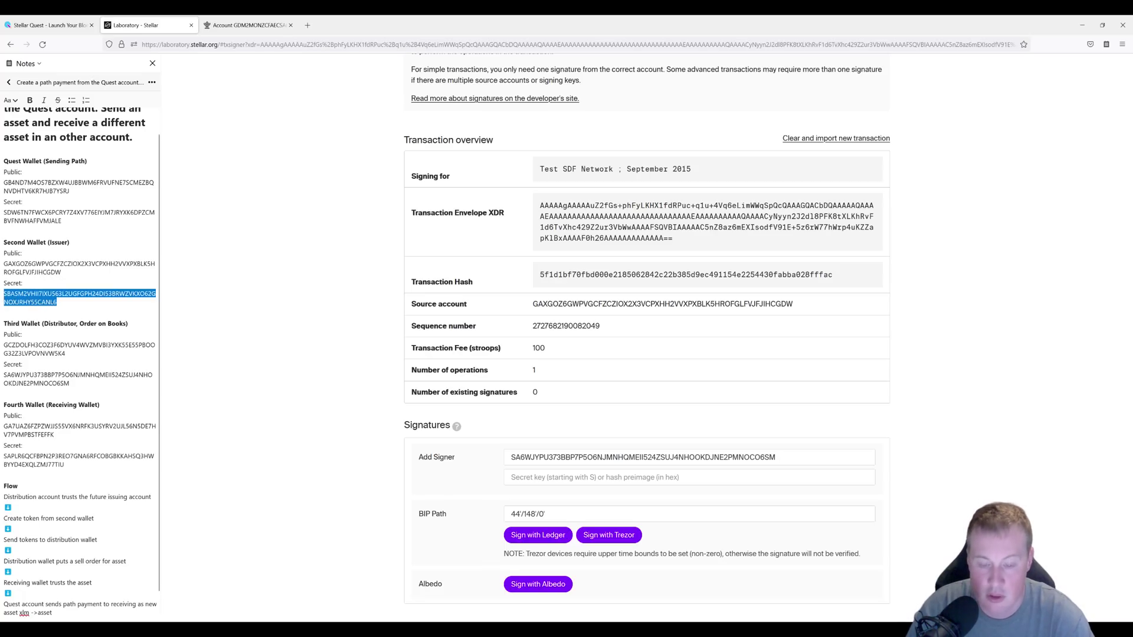
triple_click(649, 457)
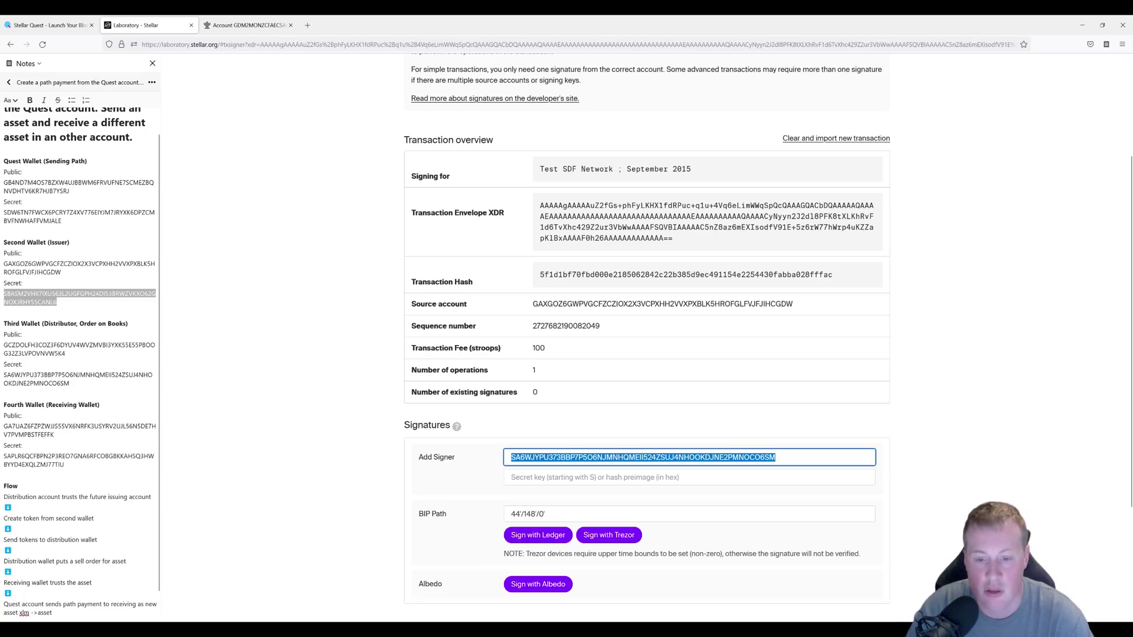
key("ctrl+v")
Submit the signed payment to the test network.
scroll(331, 458, "down", 2)
scroll(336, 455, "down", 2)
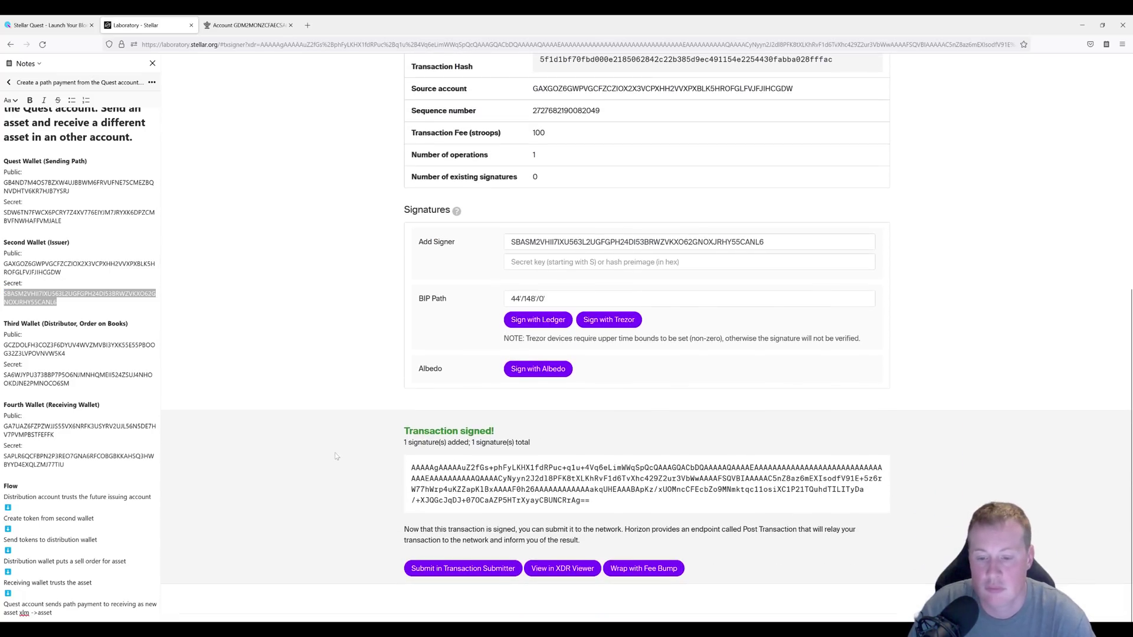
left_click(442, 566)
left_click(429, 307)
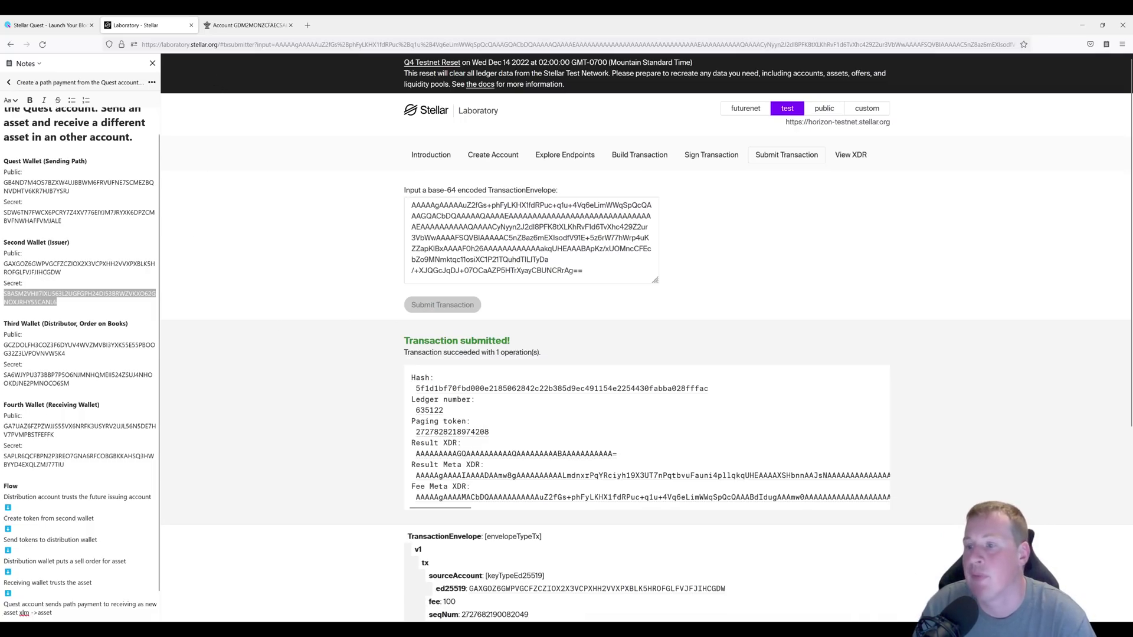
Search StellarExpert for the Third Wallet's public key to view its 10,000 RAPH balance.
left_click_drag(65, 353, 4, 345)
key("ctrl+c")
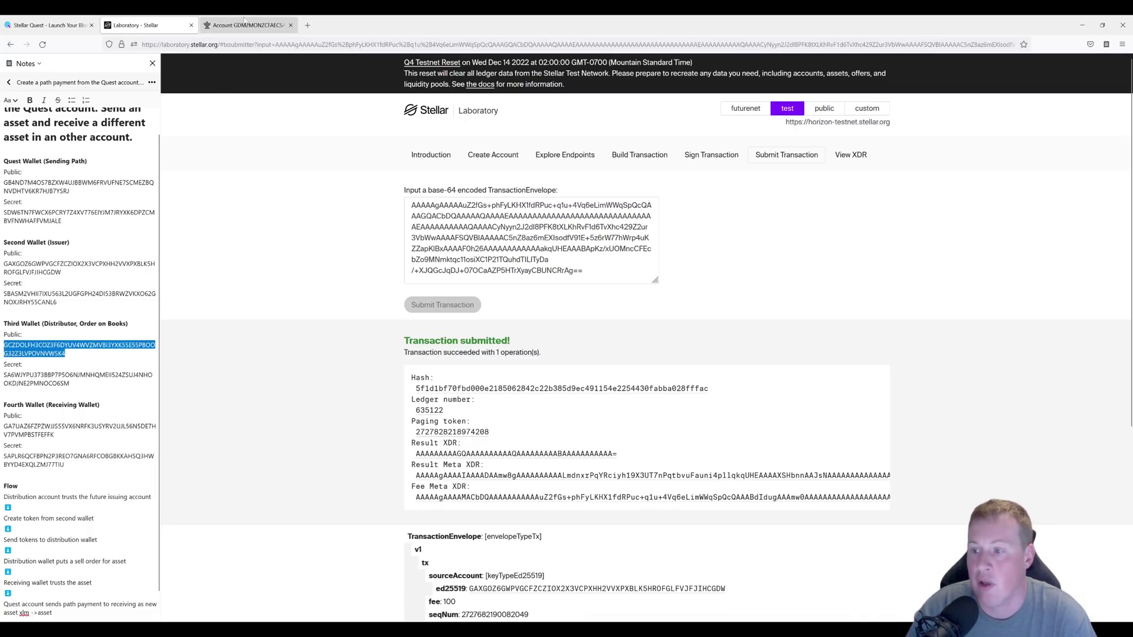
left_click(248, 25)
left_click(901, 71)
key("ctrl+v")
key("Return")
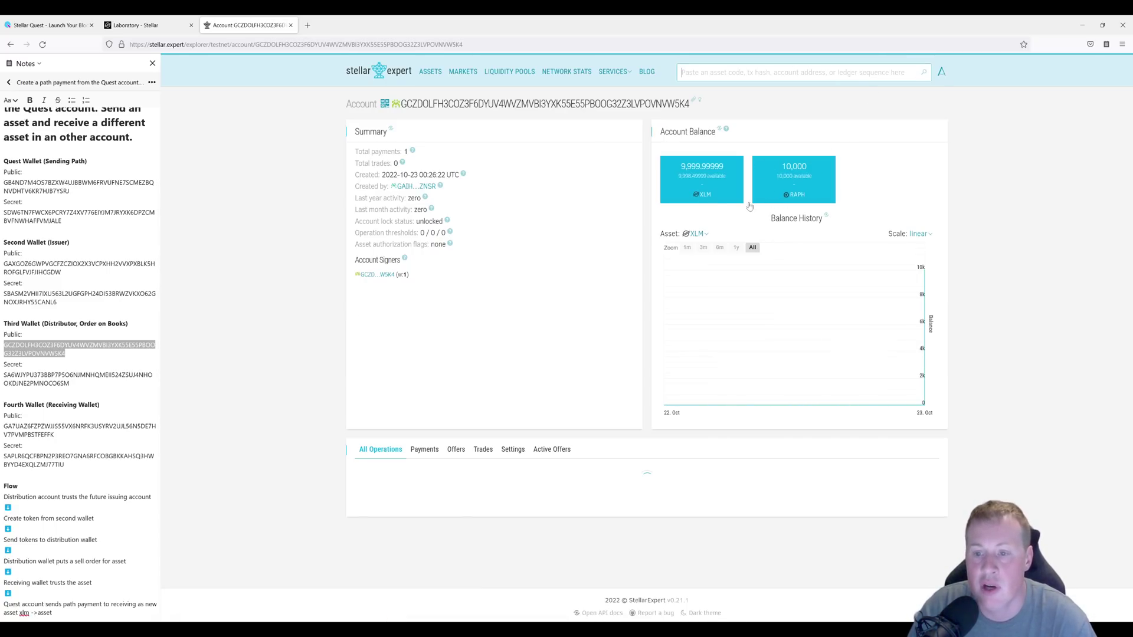
left_click(135, 28)
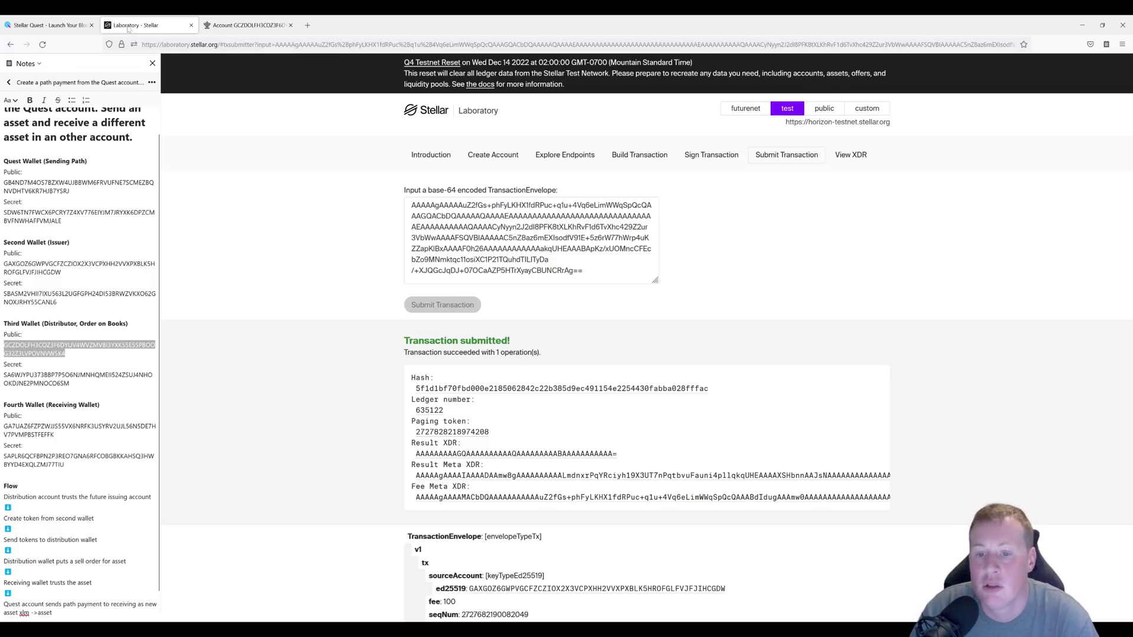
left_click(617, 155)
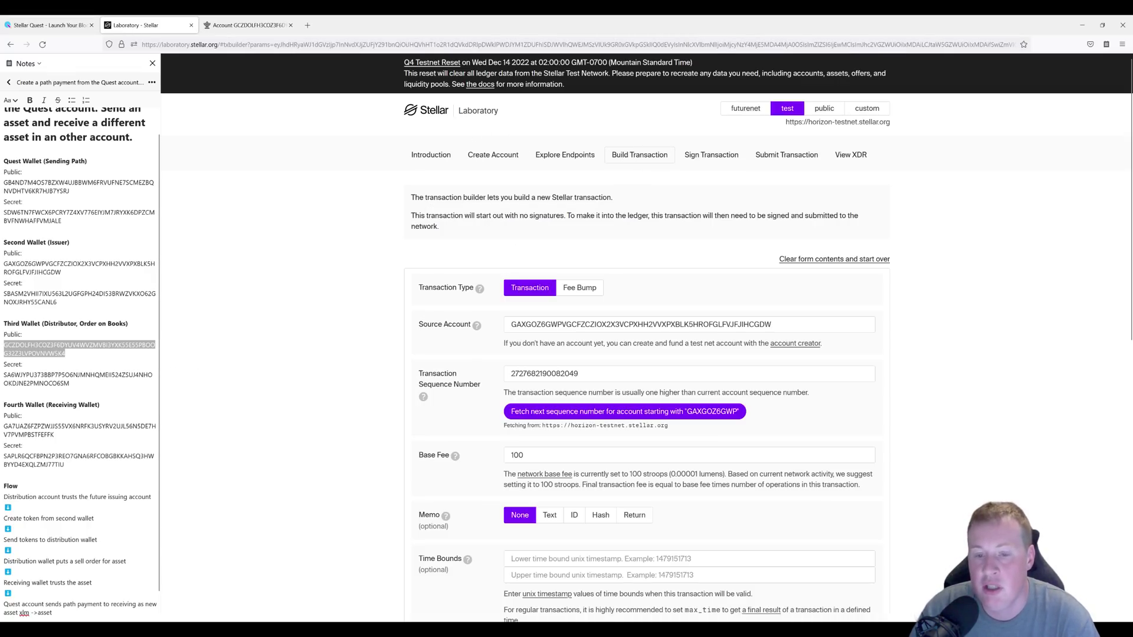
left_click_drag(33, 561, 126, 562)
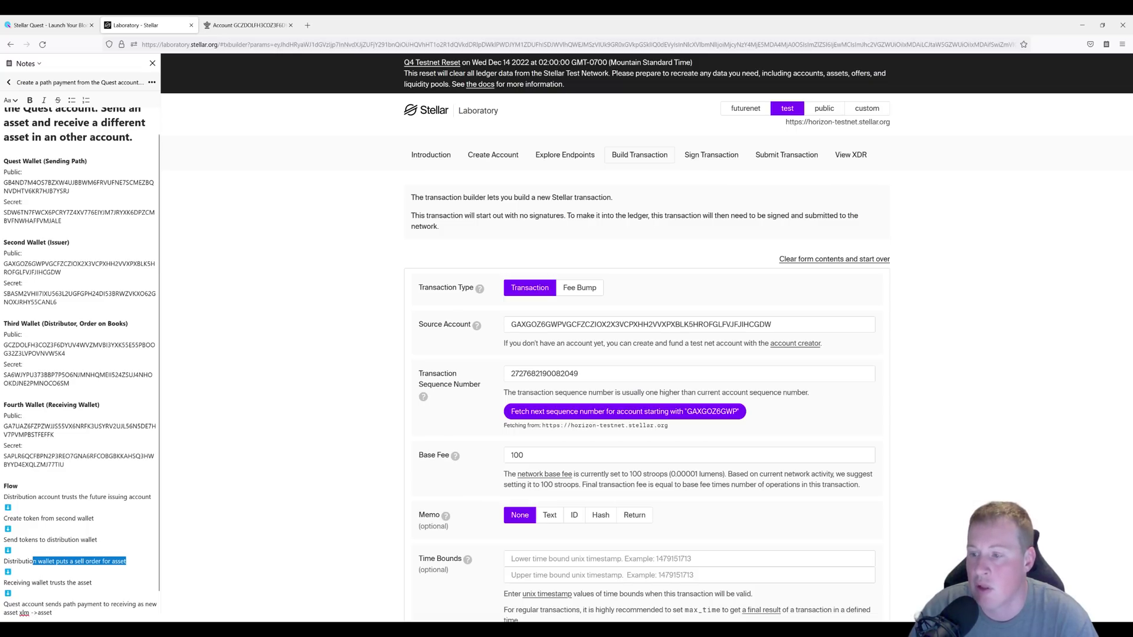
left_click_drag(65, 353, 3, 344)
key("ctrl+c")
triple_click(649, 325)
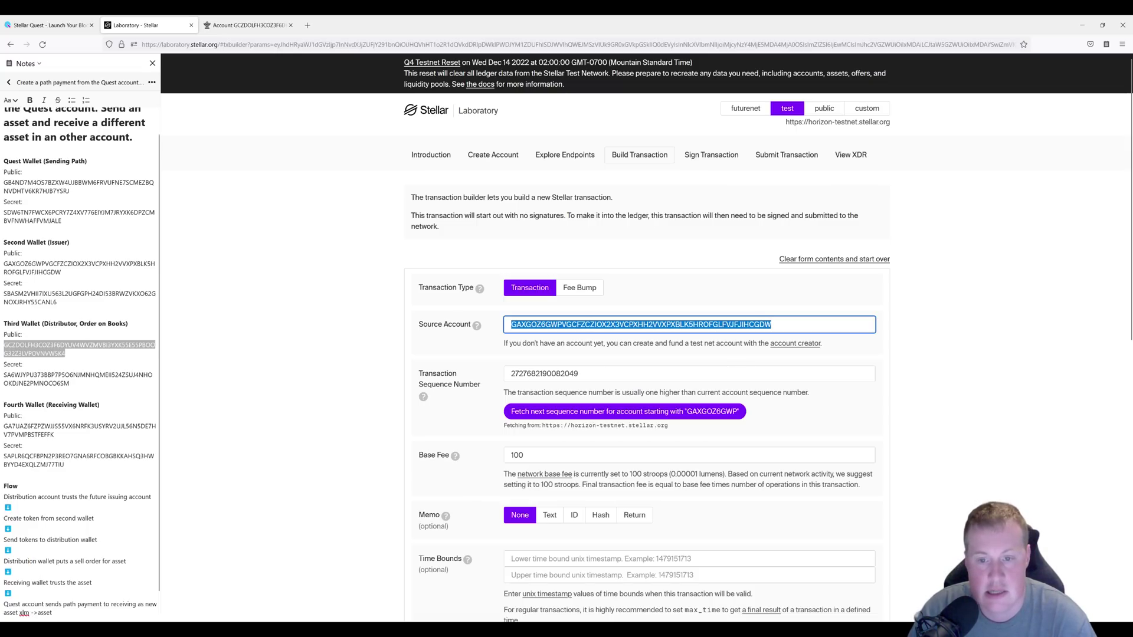
key("ctrl+v")
left_click(670, 413)
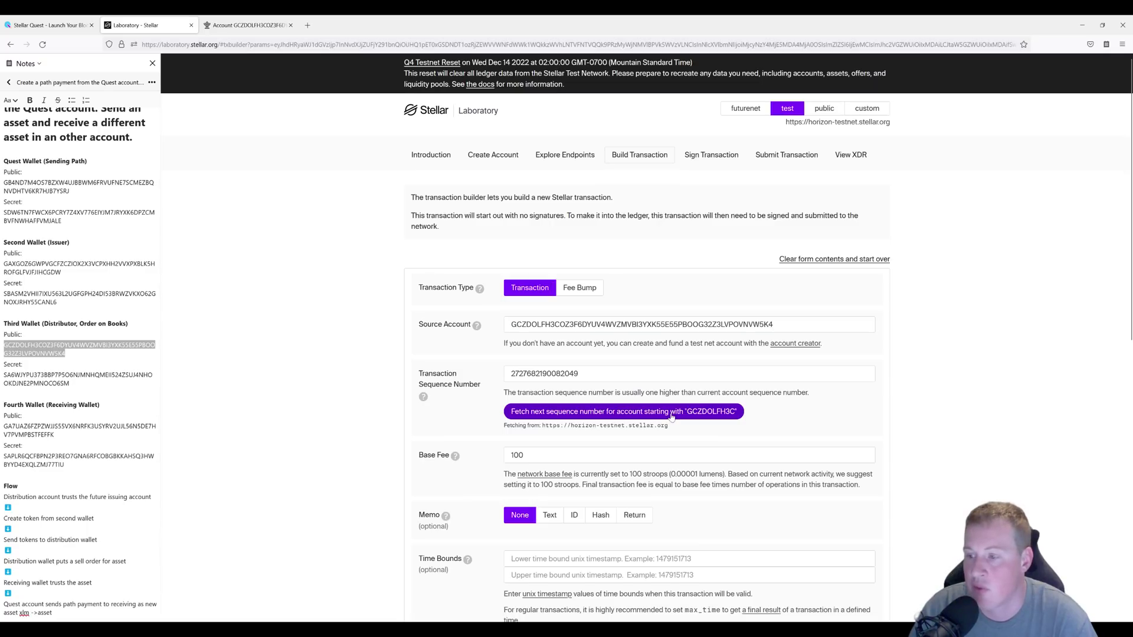
scroll(605, 415, "down", 5)
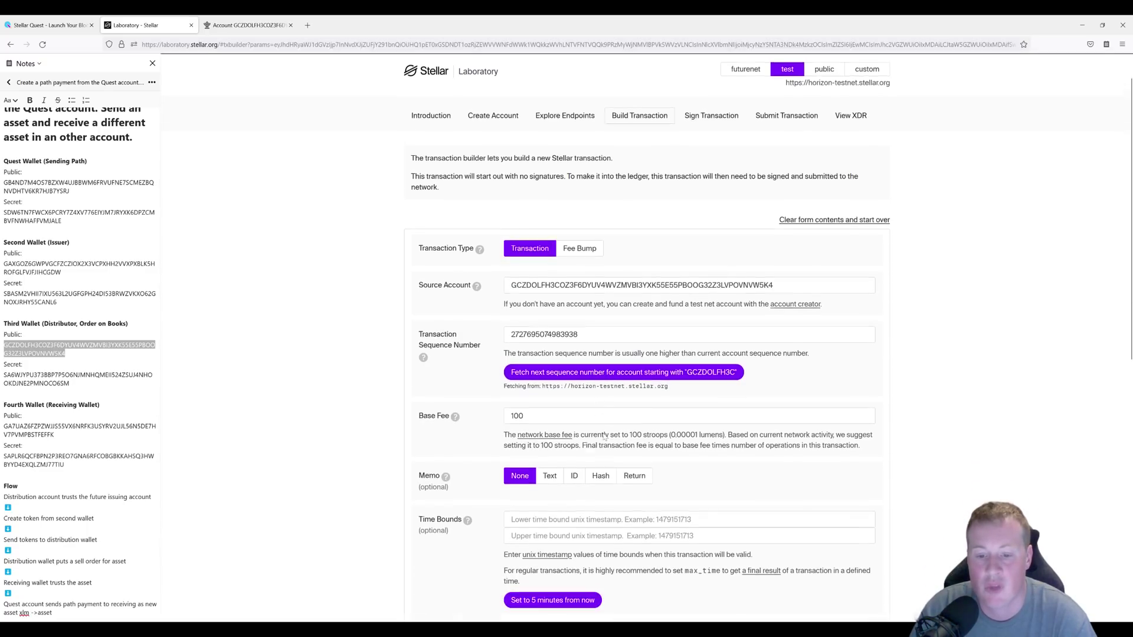
Make the operation a Manage Sell Offer selling Alphanumeric 4 RAPH, issued by the second wallet.
left_click(619, 411)
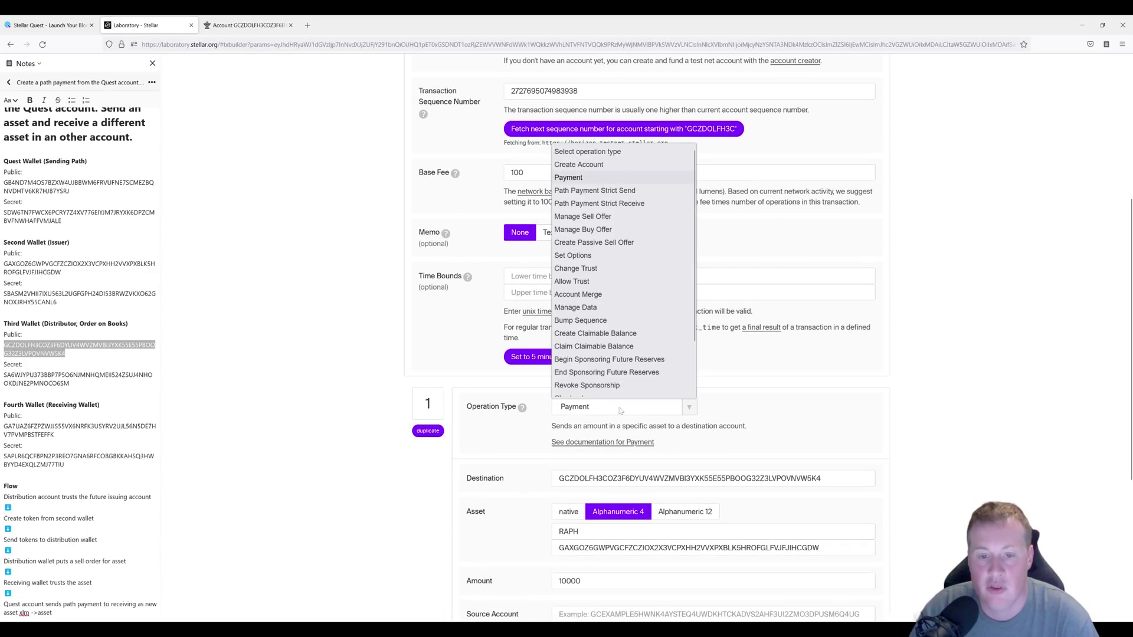
left_click(620, 210)
scroll(564, 463, "down", 1)
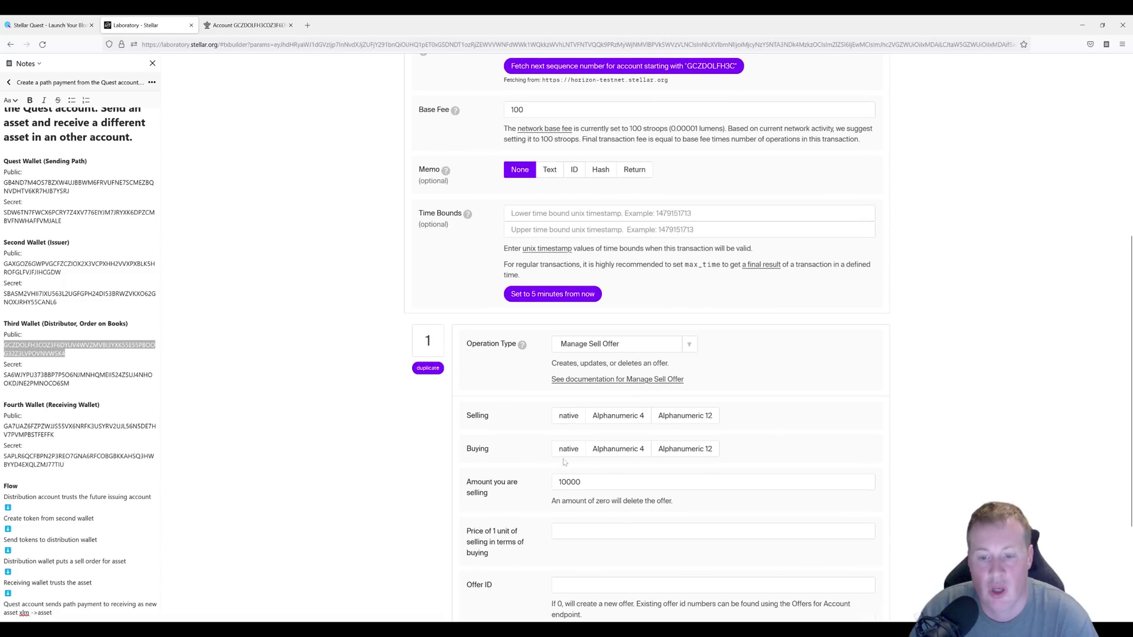
left_click(614, 416)
left_click(613, 436)
type("RAPH")
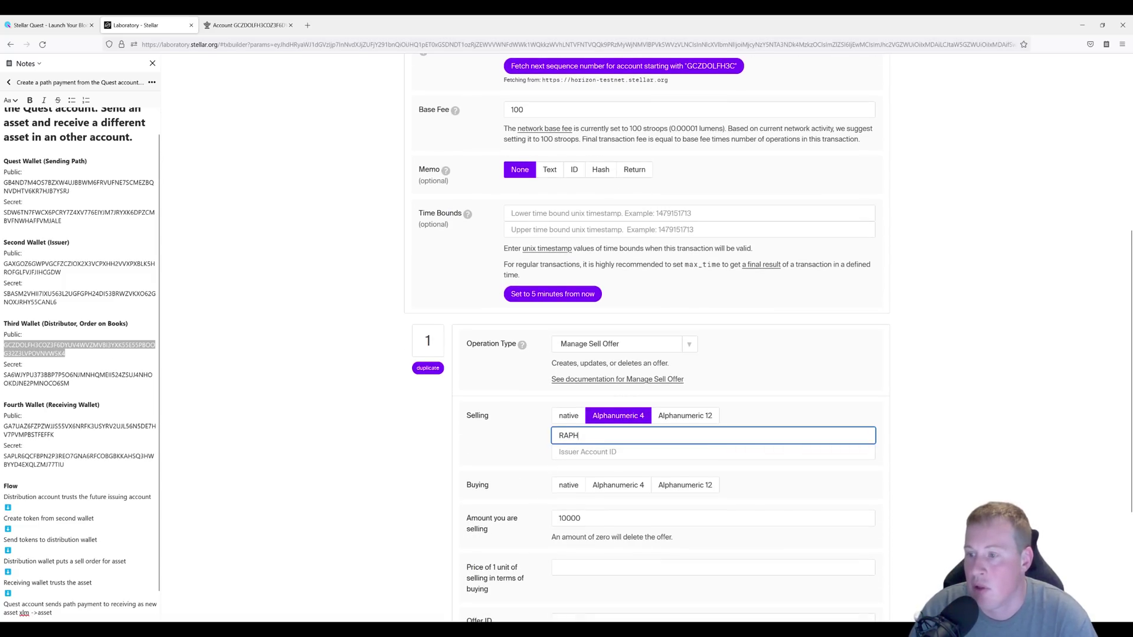
double_click(53, 268)
key("ctrl+c")
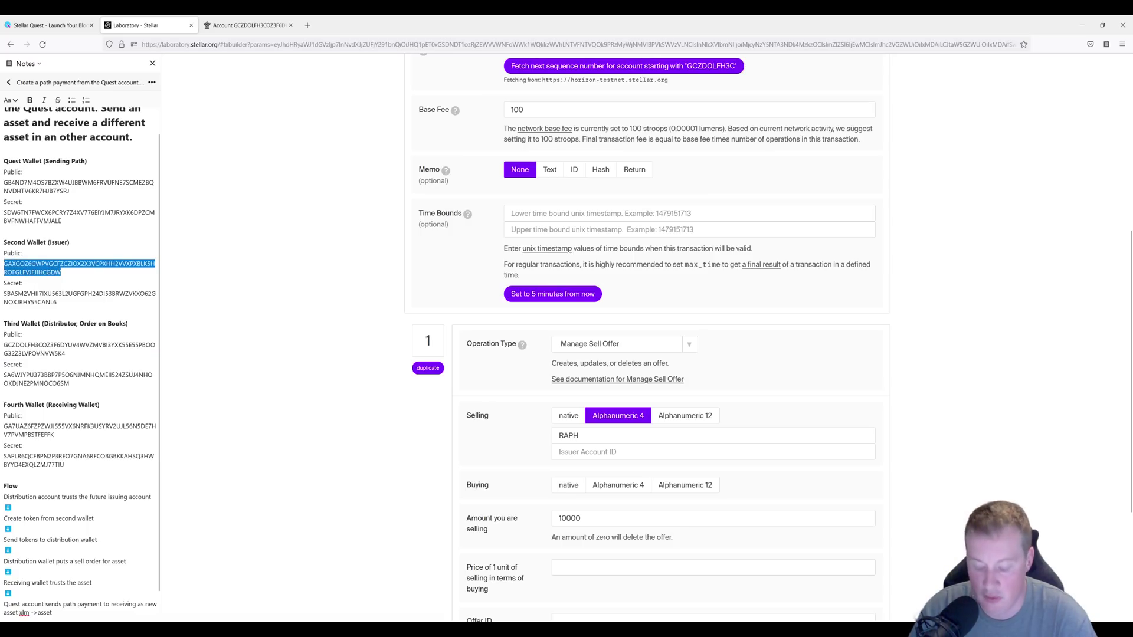
left_click(684, 452)
key("ctrl+v")
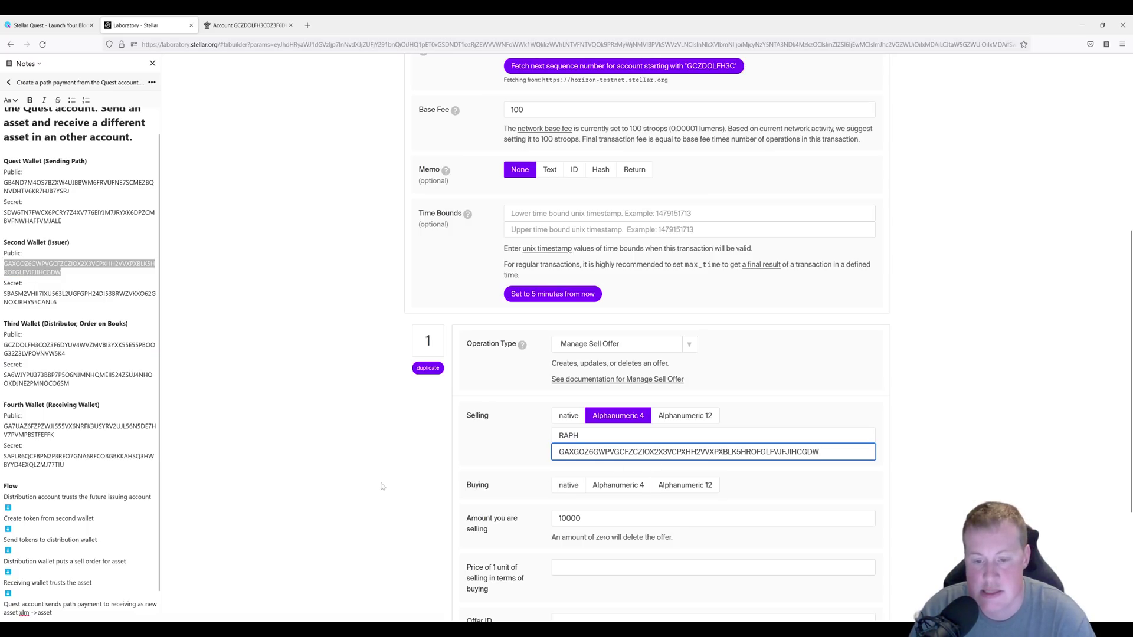
Set the offer to buy native XLM at price 1 with offer ID 0.
left_click(569, 488)
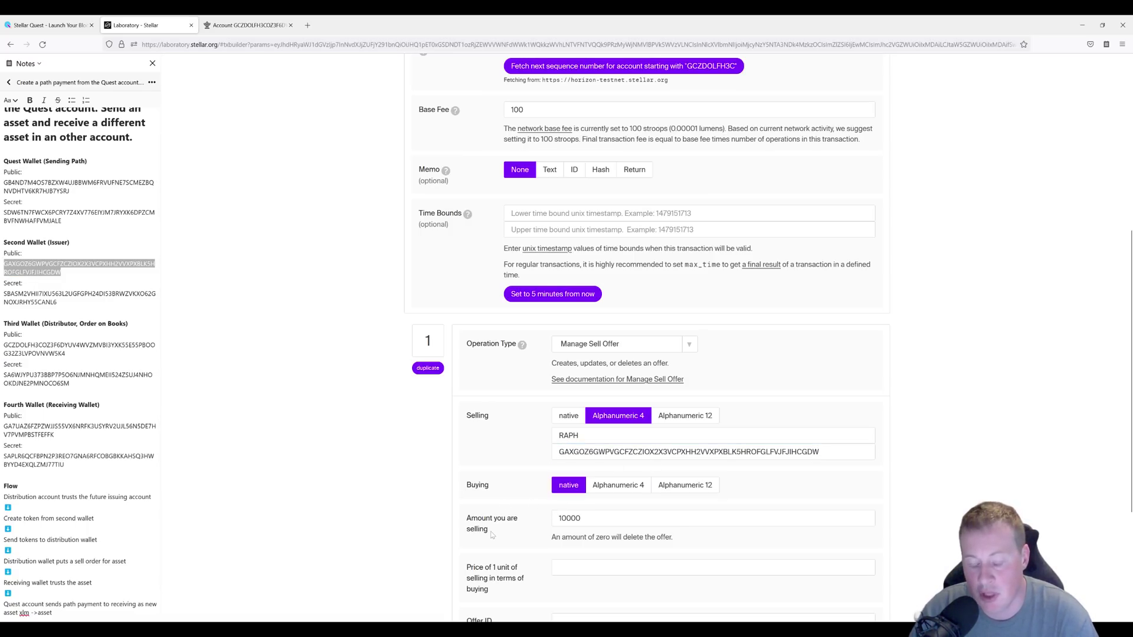
scroll(491, 535, "down", 1)
left_click(581, 455)
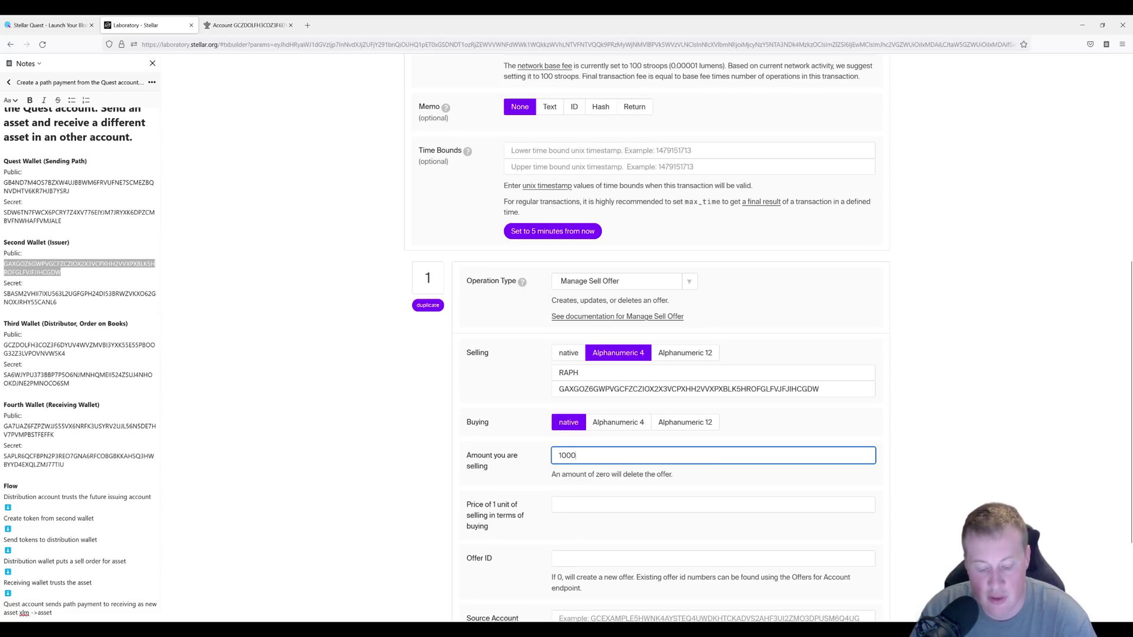
left_click(590, 505)
type("1")
left_click(310, 521)
scroll(309, 521, "down", 3)
left_click(590, 433)
type("0")
scroll(378, 463, "down", 5)
Sign the sell offer transaction with the third wallet's secret key.
left_click(452, 555)
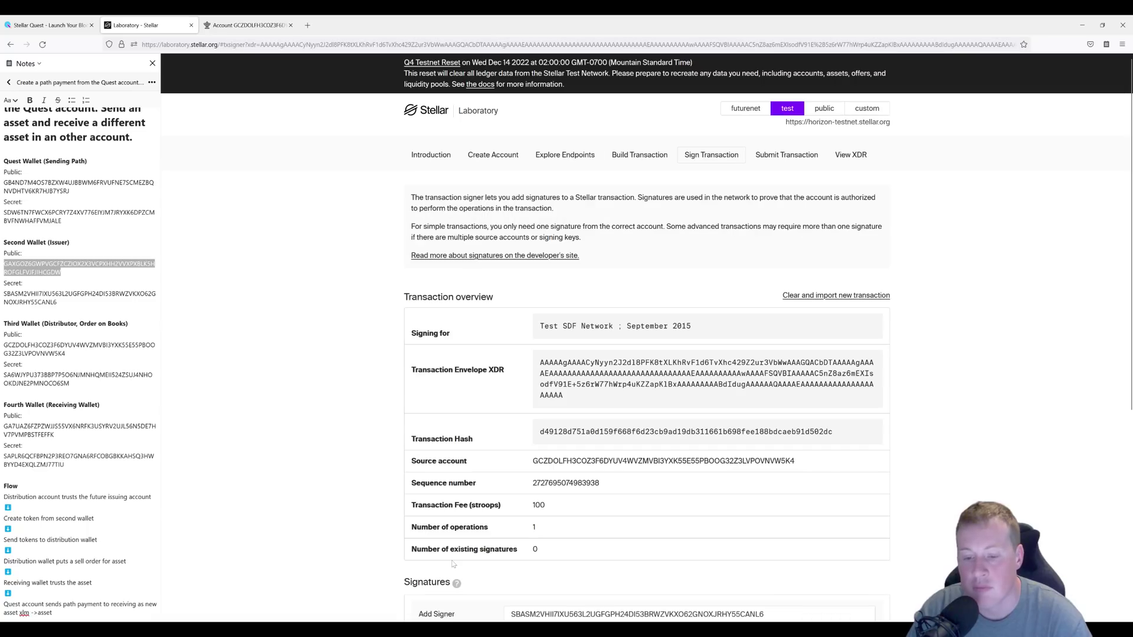
scroll(393, 507, "down", 4)
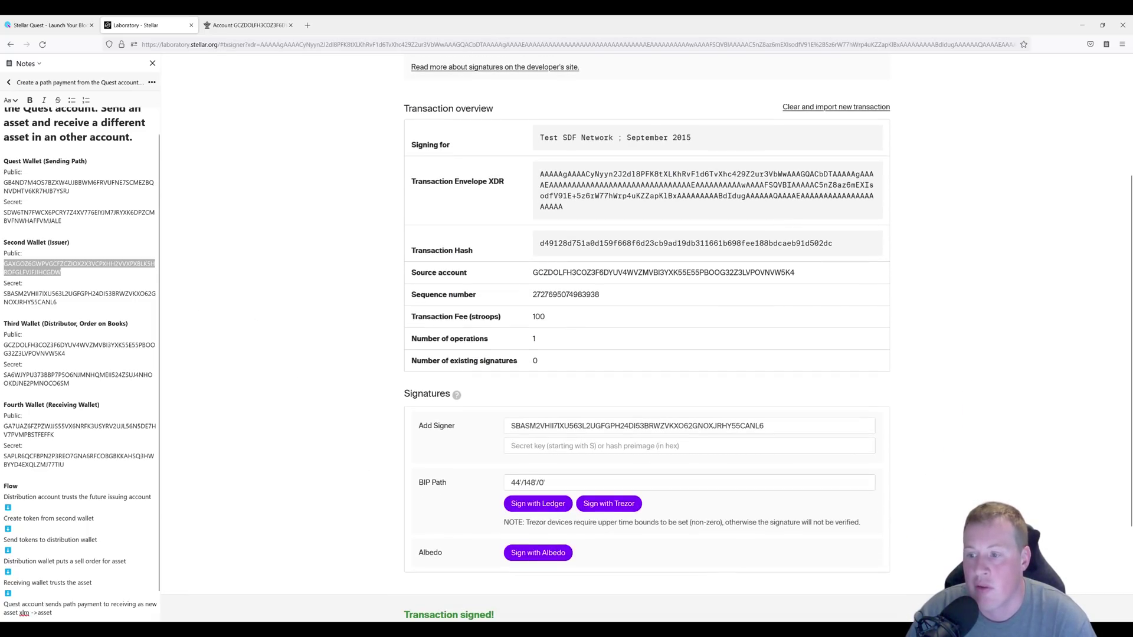
left_click(70, 383)
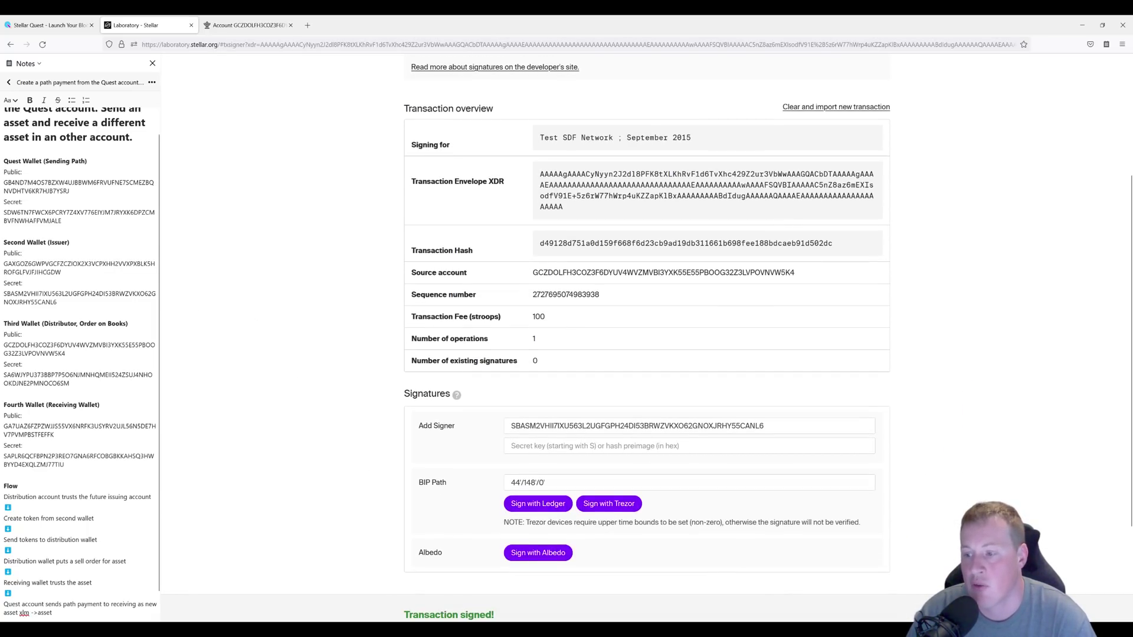
double_click(69, 384)
key("ctrl+c")
left_click_drag(764, 425, 684, 426)
key("ctrl+a")
key("ctrl+v")
Submit the signed sell offer, which lands in ledger 635136.
scroll(326, 508, "down", 3)
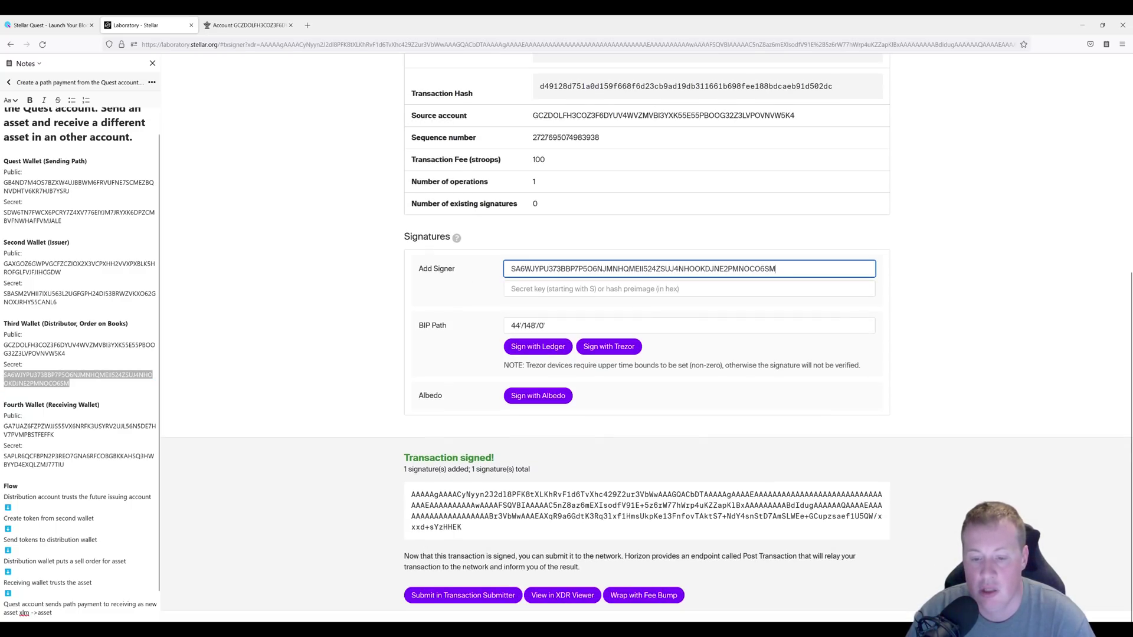
left_click(453, 595)
left_click(463, 305)
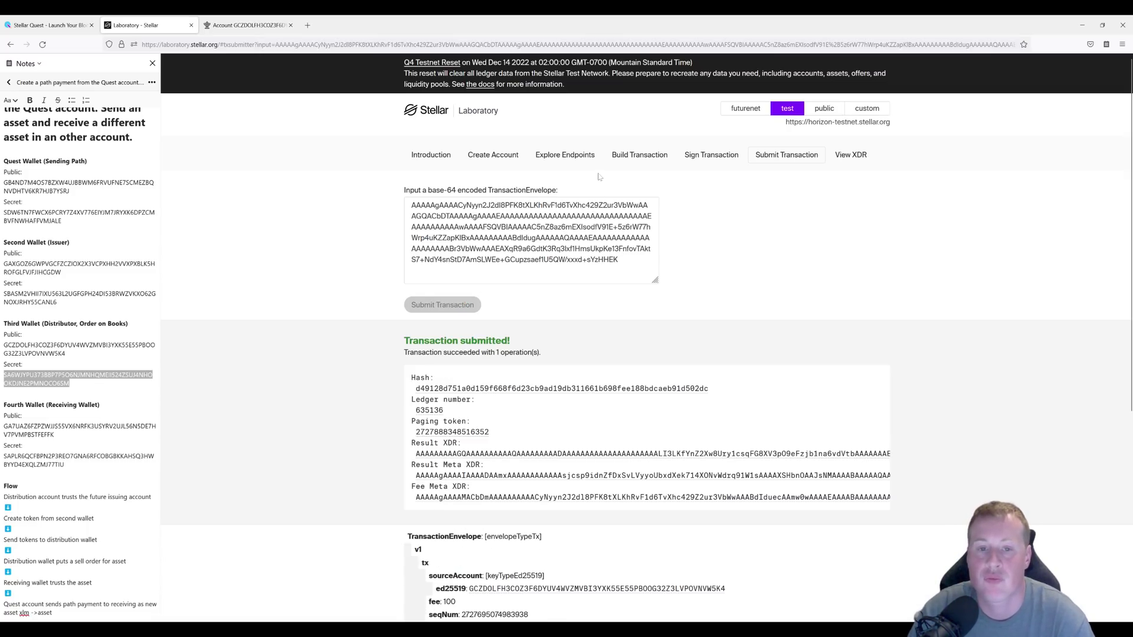
left_click(639, 155)
left_click_drag(69, 191, 3, 159)
left_click(23, 446)
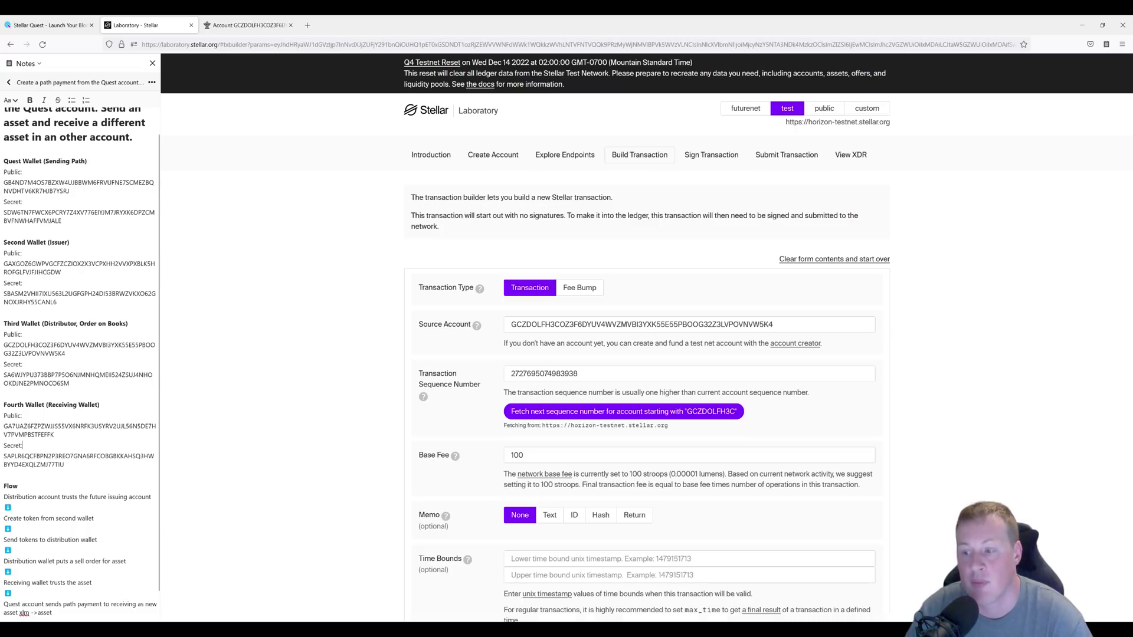
triple_click(52, 405)
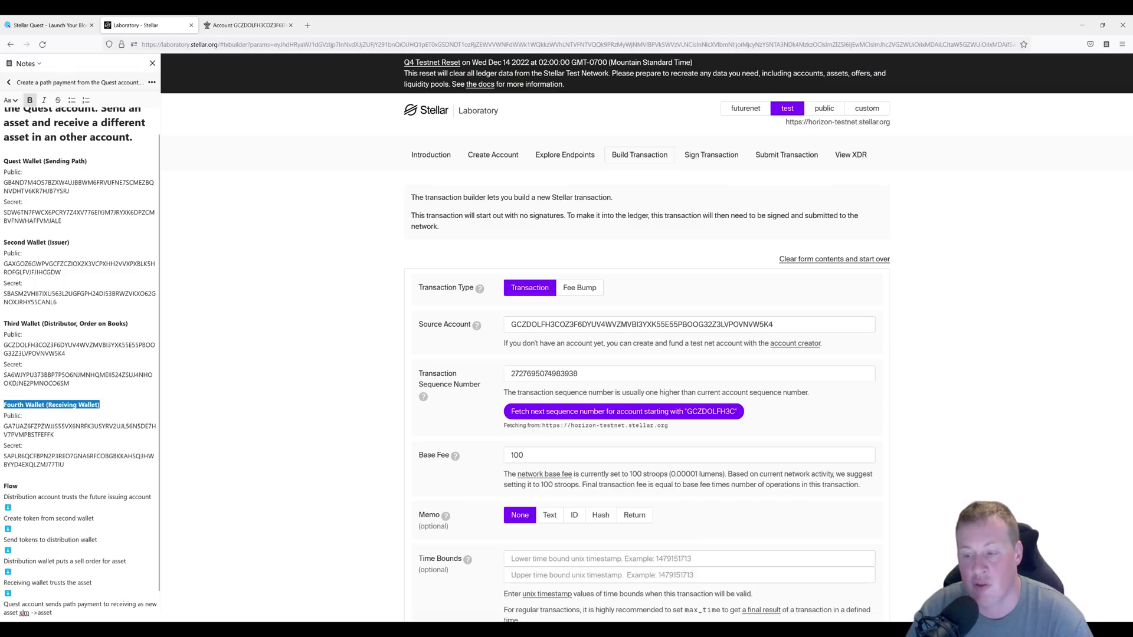
left_click(100, 405)
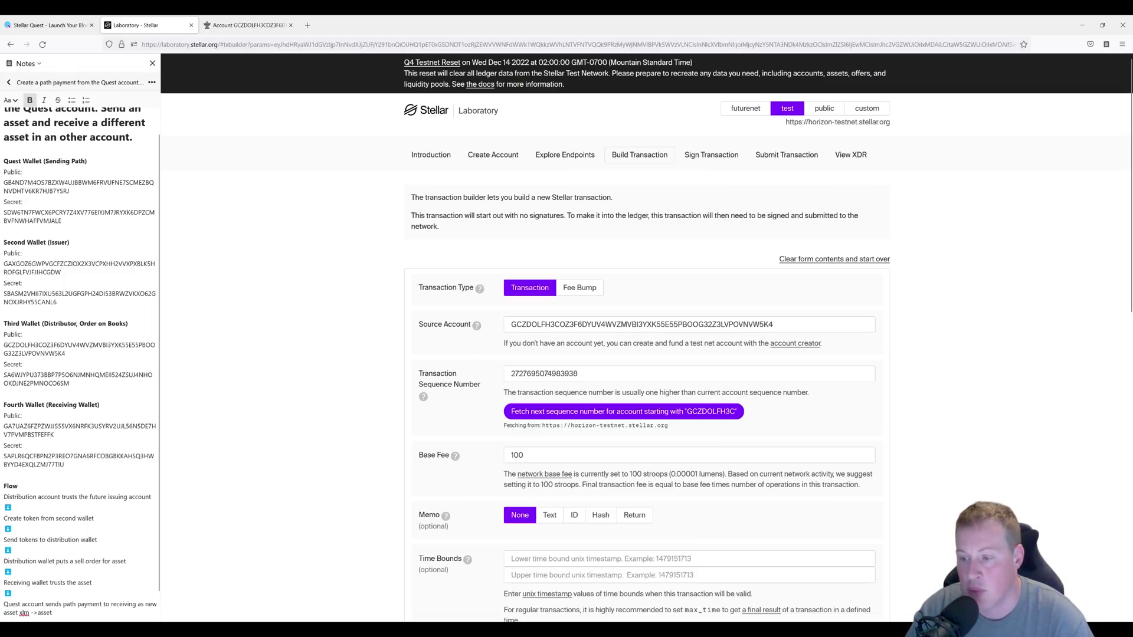
triple_click(79, 426)
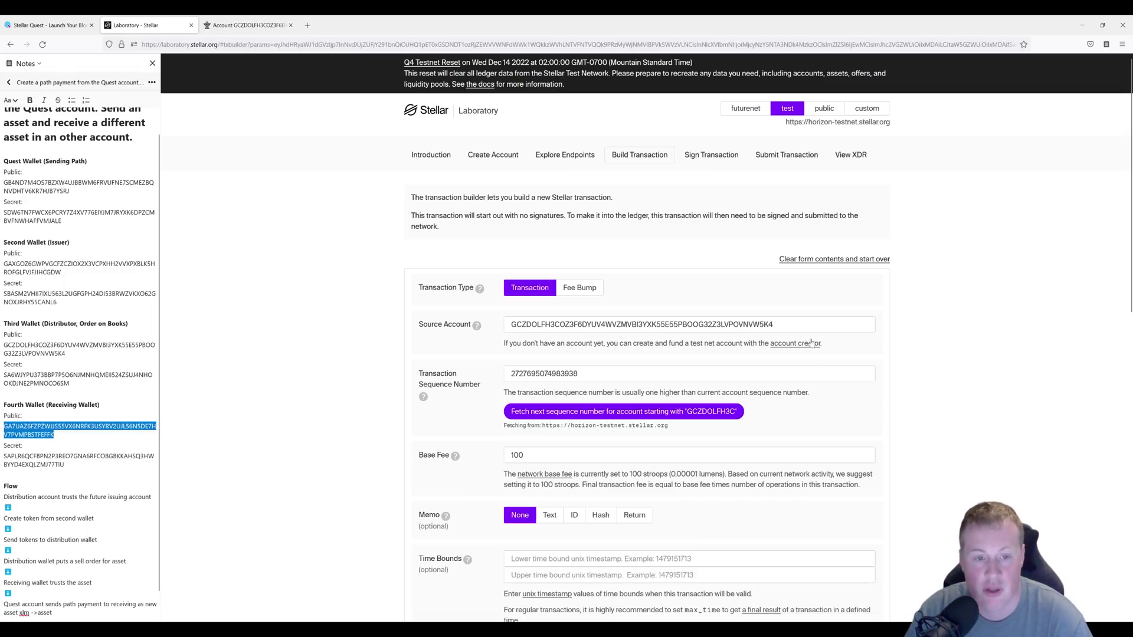
left_click(767, 324)
key("ctrl+a")
type("GA7UAZ6FZPZWJJS55VX6NRFK3USYRV2UJL56N5DE7HV7PVMPBSTFEFFK")
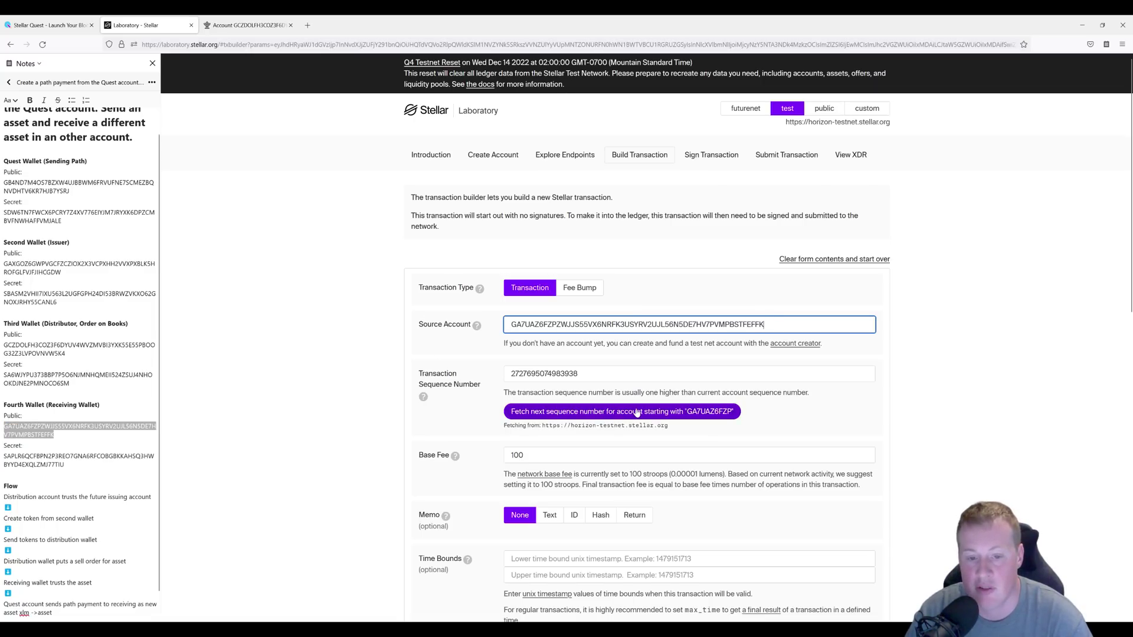
left_click(637, 412)
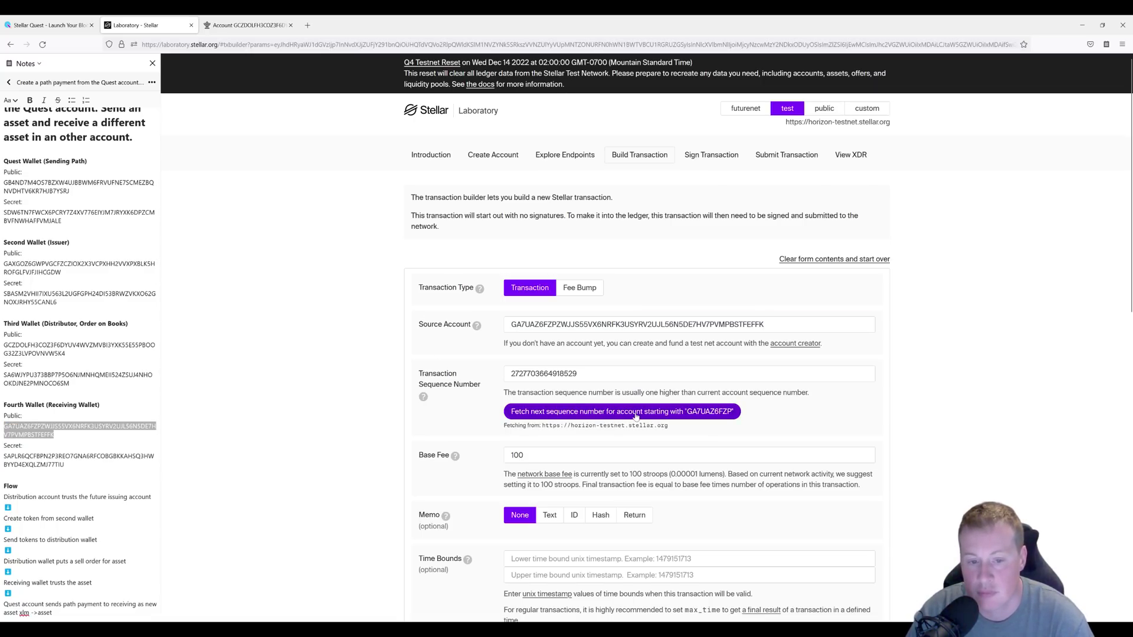
scroll(636, 416, "down", 4)
Add a Change Trust operation for Alphanumeric 4 RAPH with the issuing wallet as issuer, then send it to signing.
left_click(607, 443)
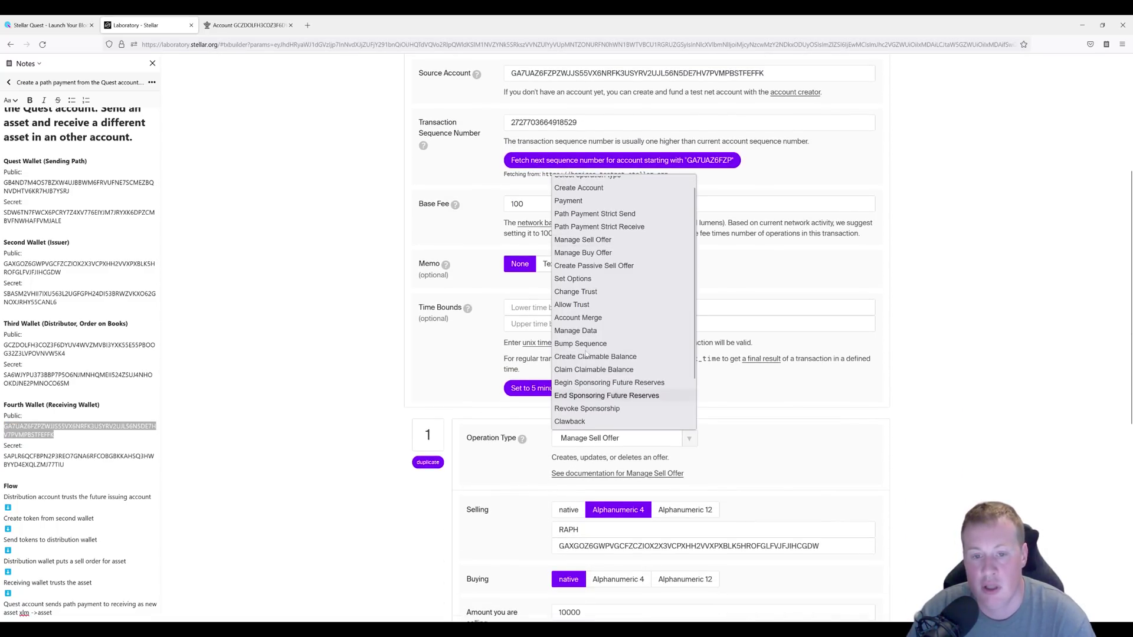
left_click(629, 292)
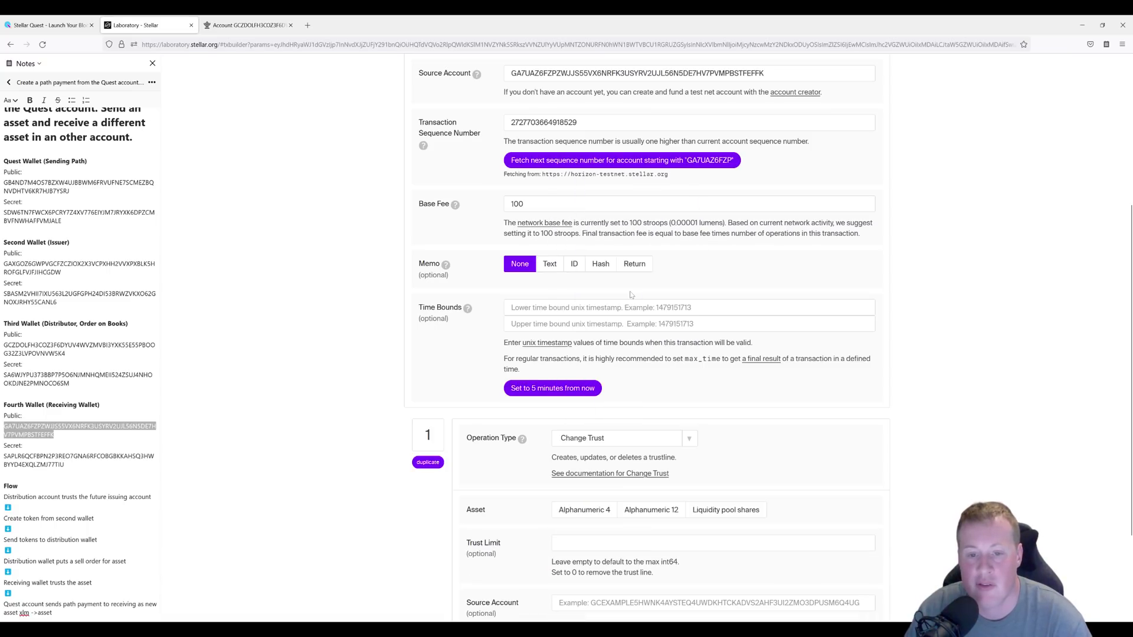
left_click(22, 283)
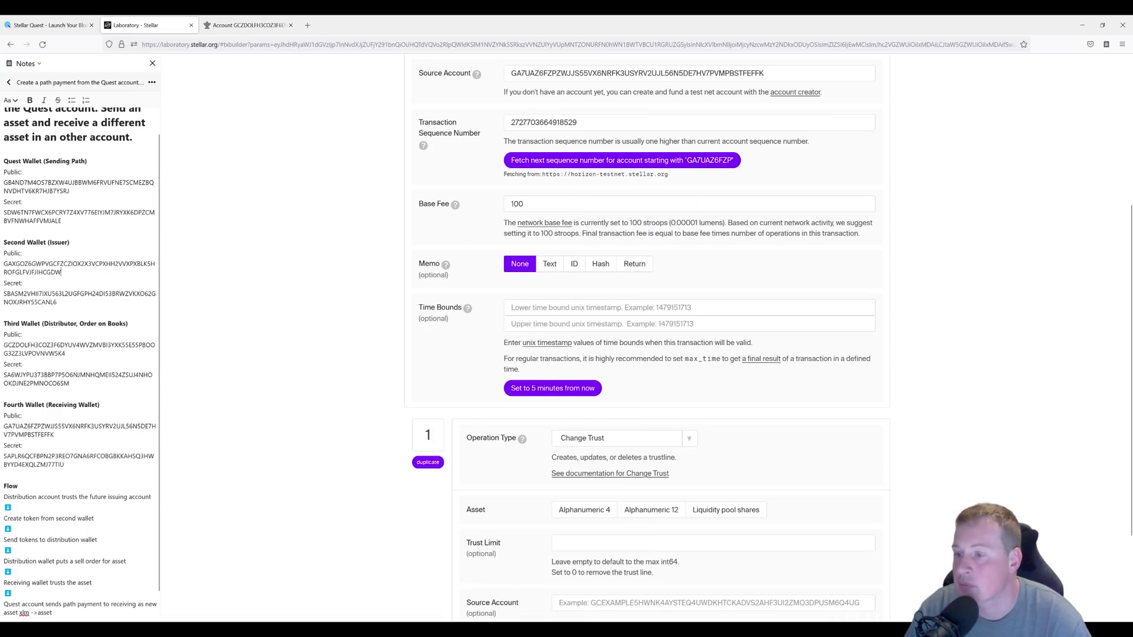
left_click_drag(62, 272, 3, 263)
key("ctrl+c")
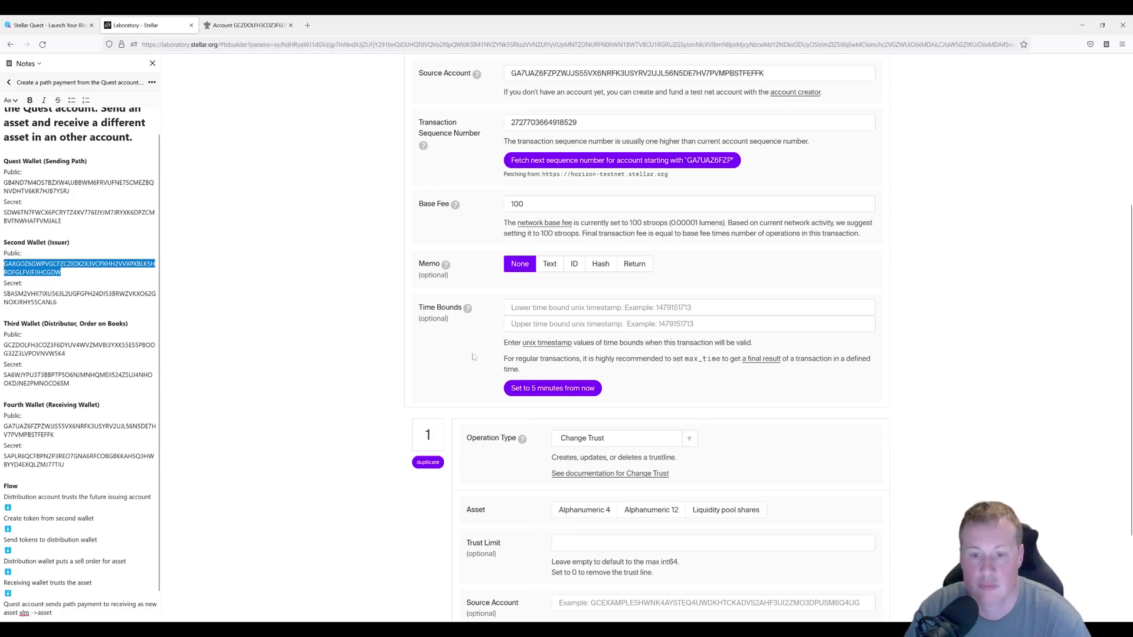
left_click(581, 511)
type("RAPH")
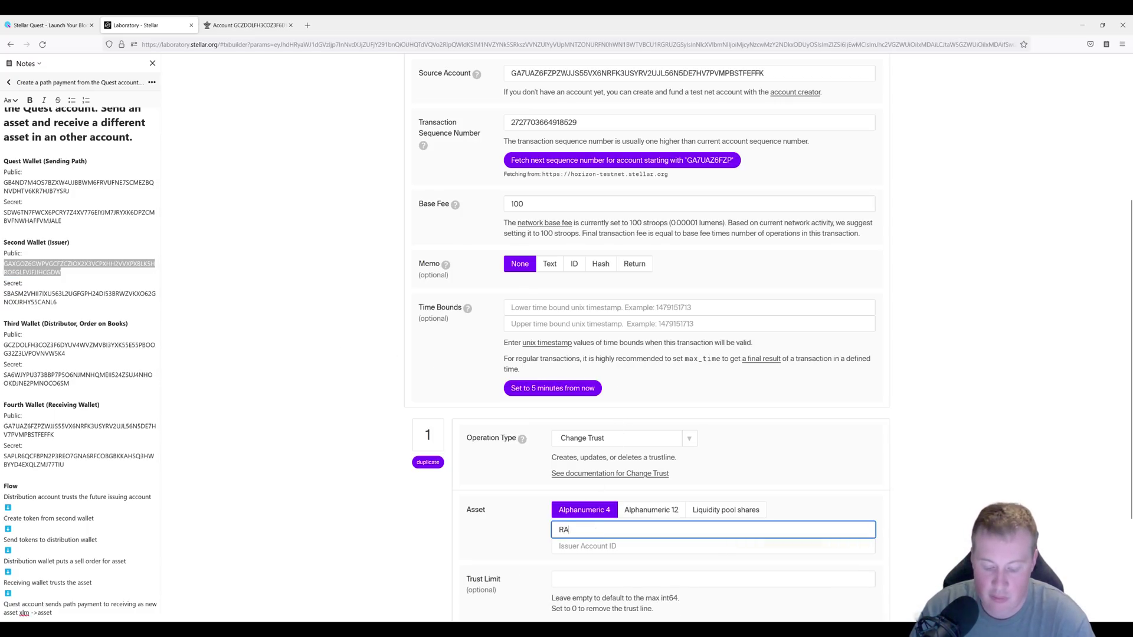
left_click(590, 546)
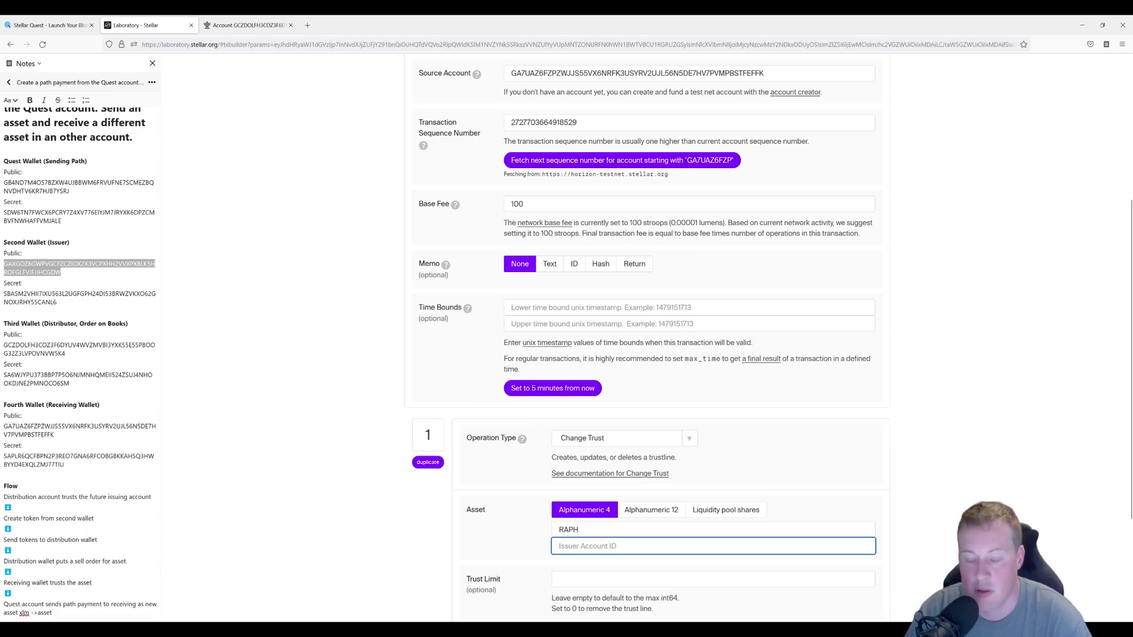
key("ctrl+v")
scroll(460, 550, "down", 6)
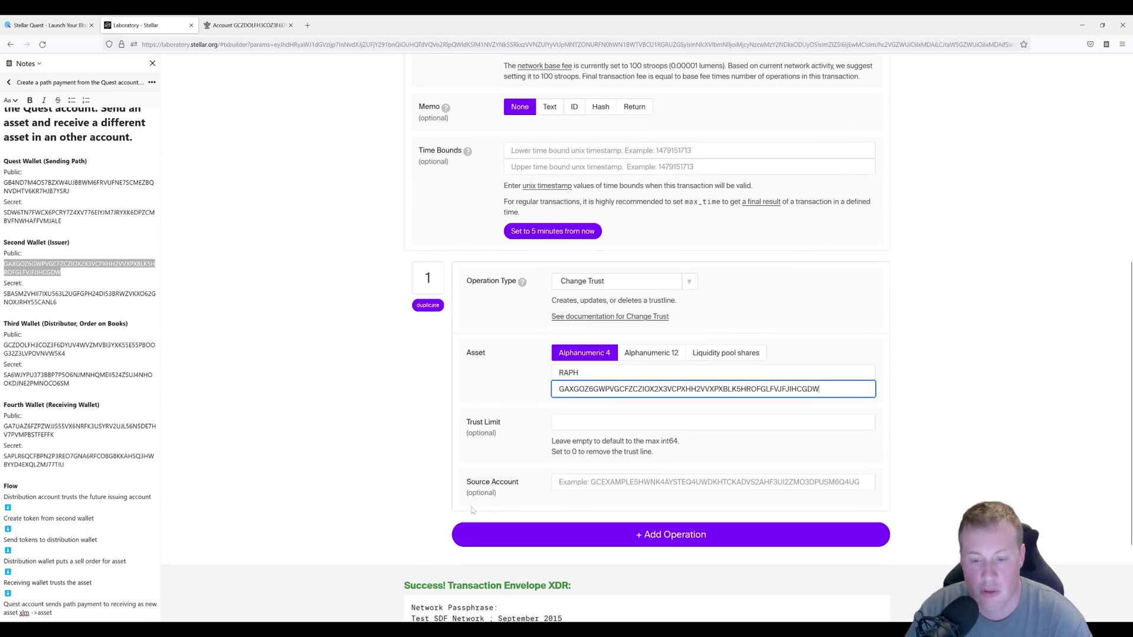
left_click(460, 552)
scroll(449, 534, "down", 2)
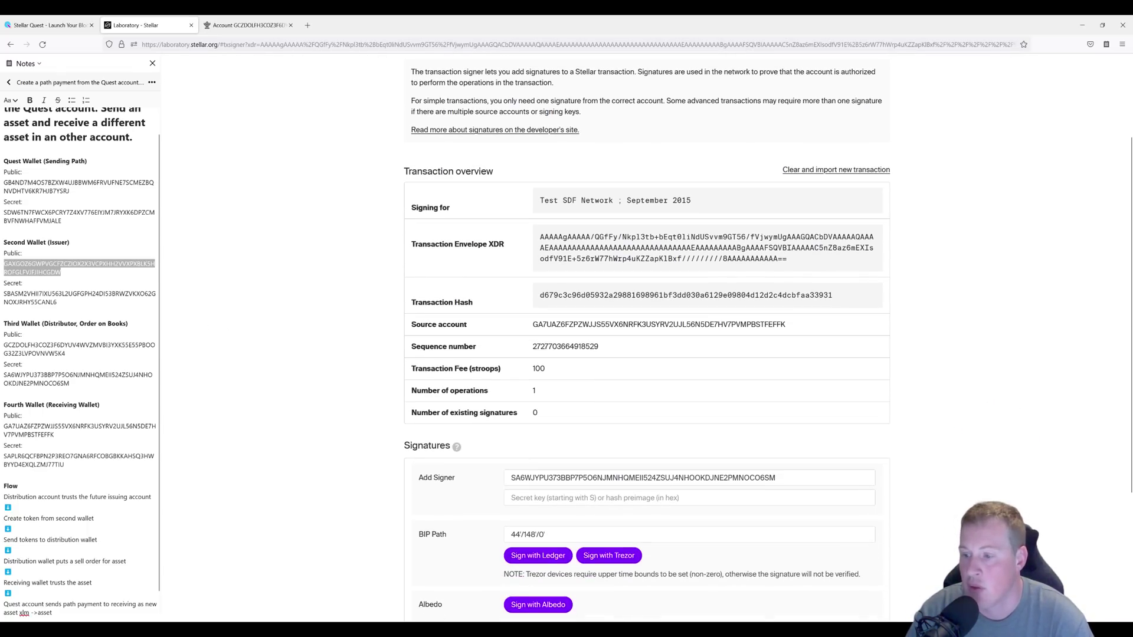
Sign the RAPH trustline transaction with the fourth wallet's secret and submit it, landing in ledger 635147.
double_click(78, 460)
key("ctrl+c")
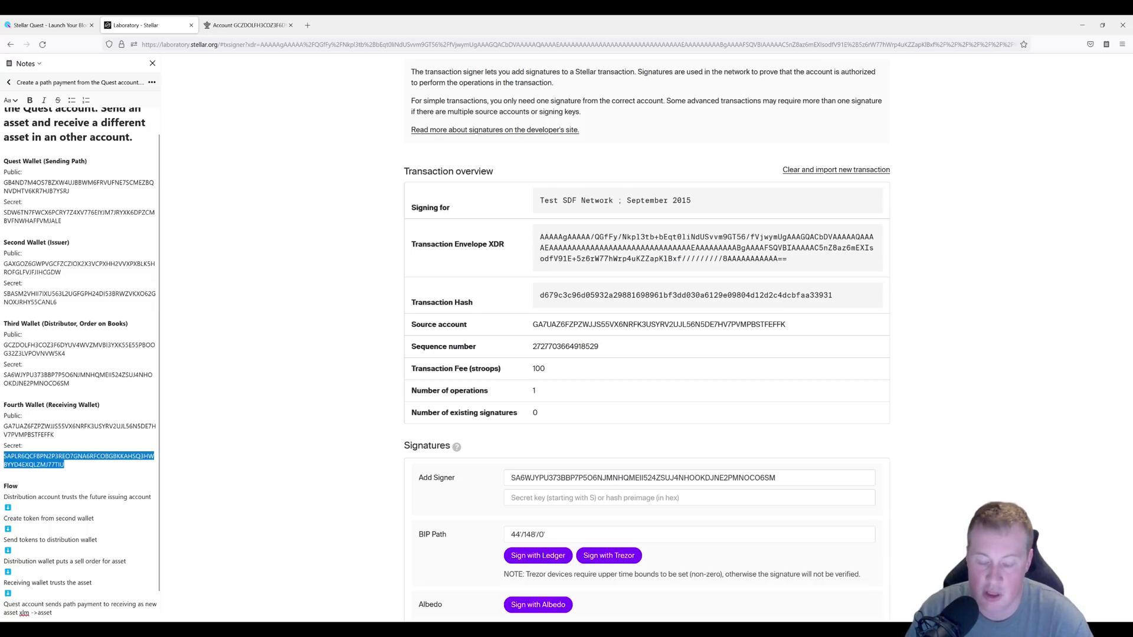
left_click_drag(775, 478, 384, 469)
key("ctrl+v")
scroll(384, 473, "down", 3)
scroll(384, 473, "down", 2)
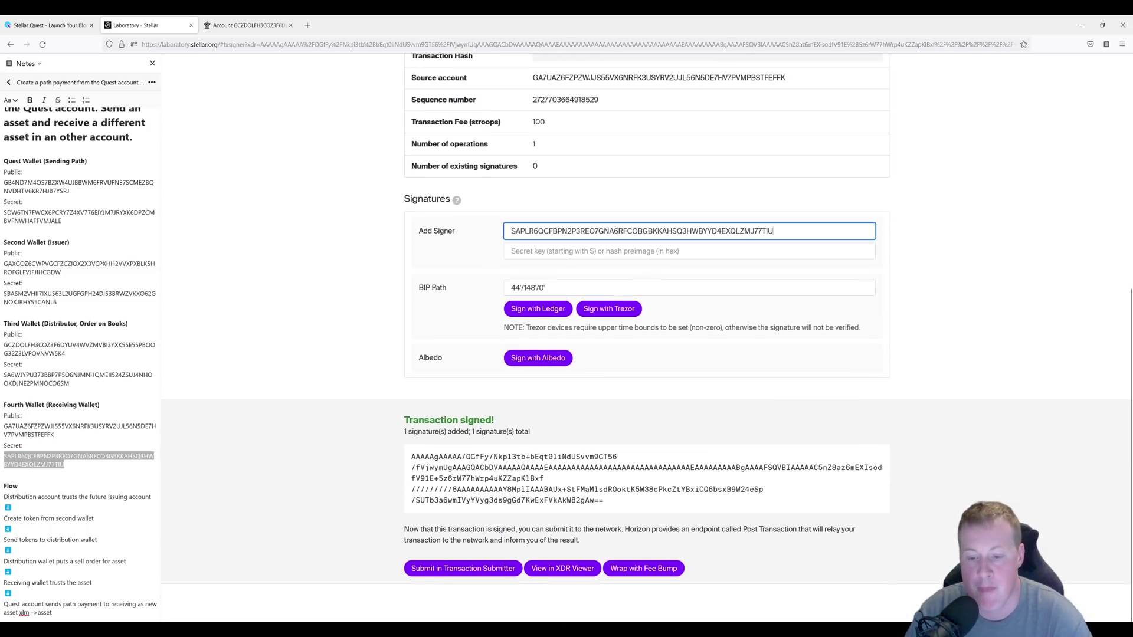
left_click(455, 567)
left_click(425, 308)
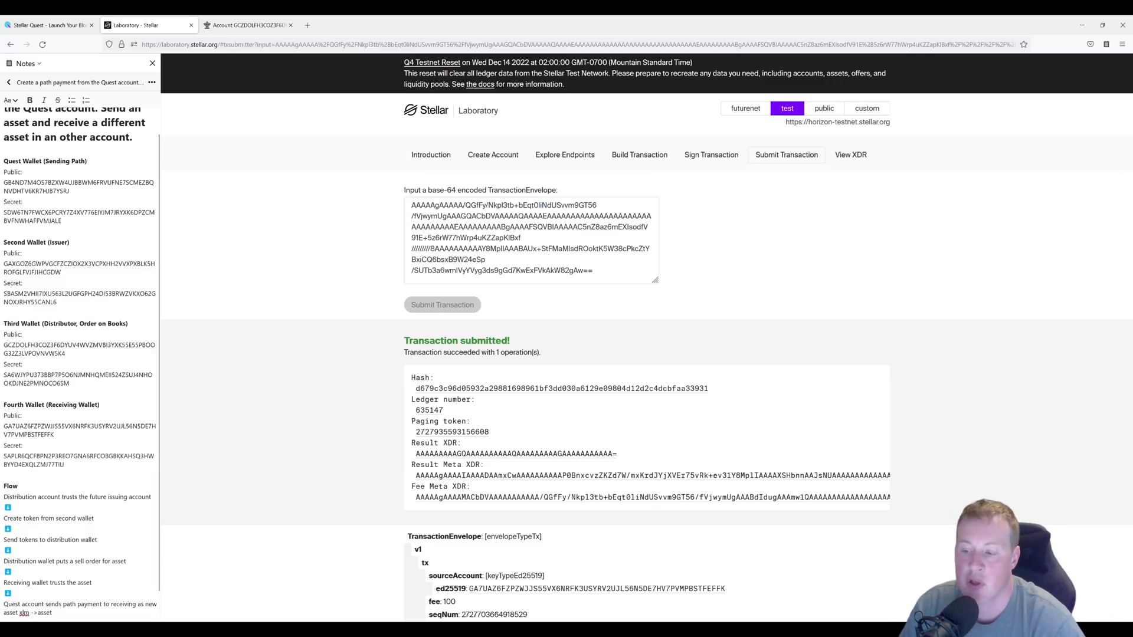
Go back to the Build Transaction page for a new transaction.
double_click(62, 463)
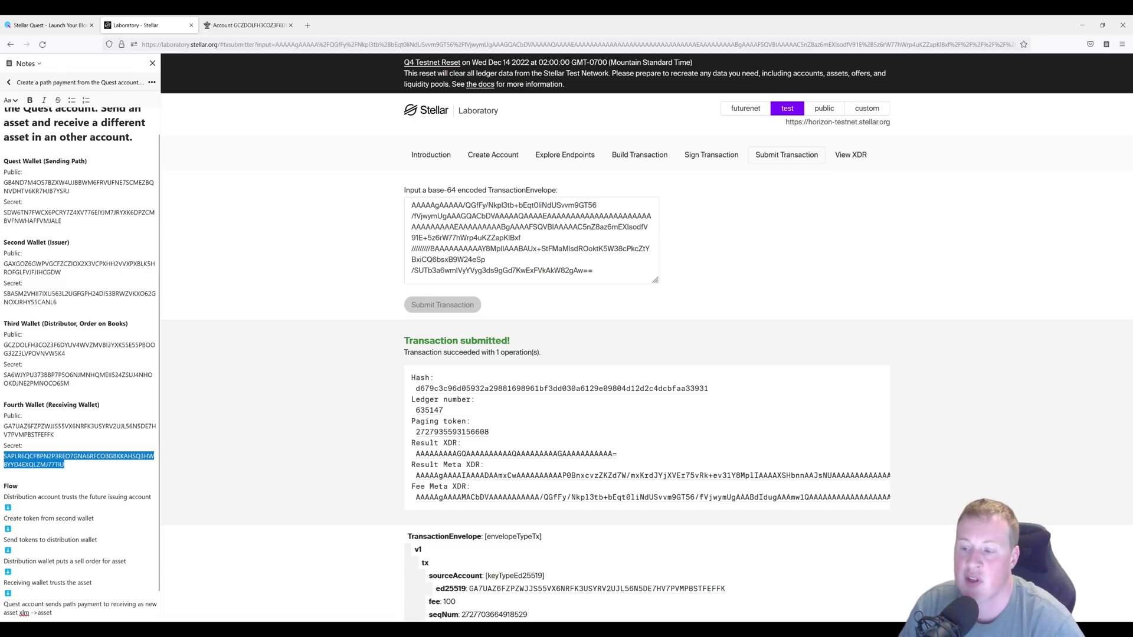
scroll(216, 440, "down", 4)
scroll(215, 439, "up", 3)
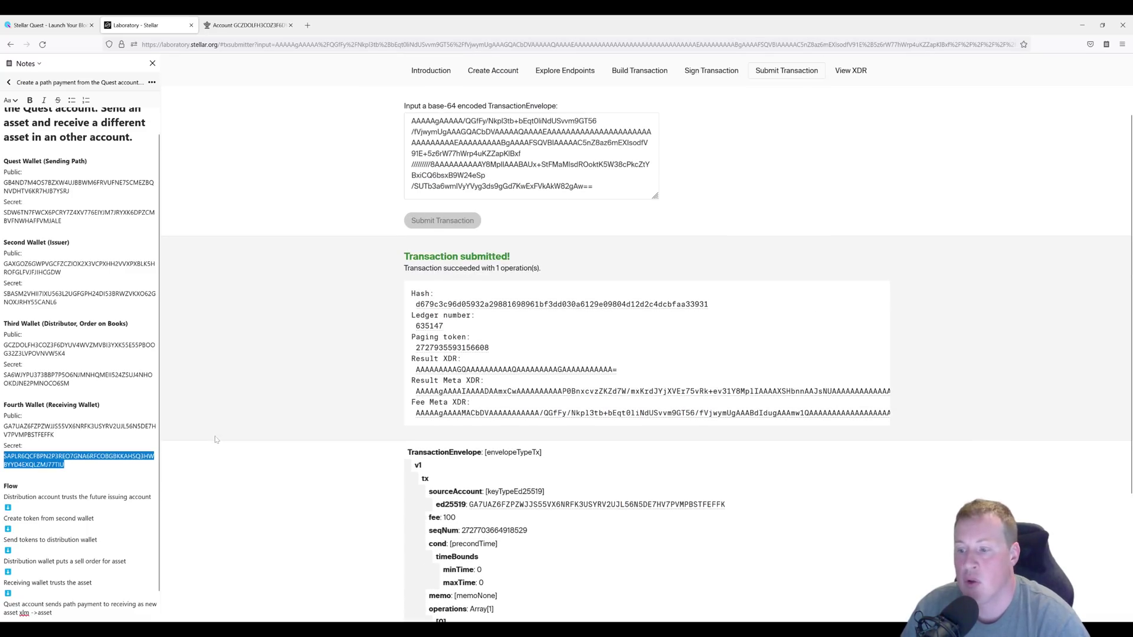
scroll(390, 385, "up", 2)
left_click(634, 155)
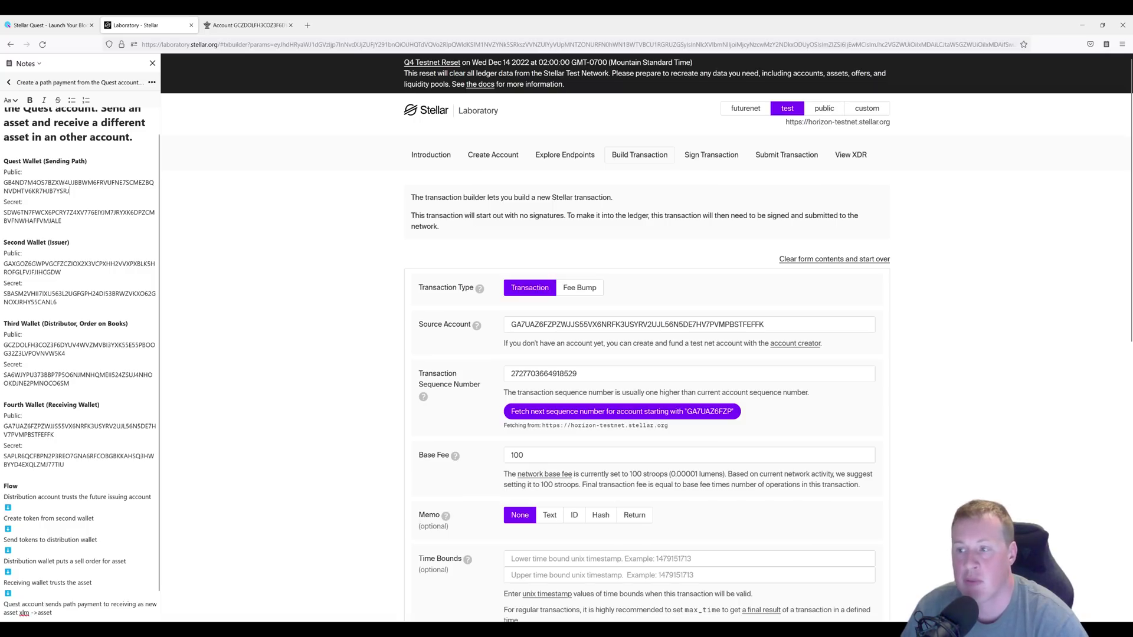
double_click(78, 186)
key("ctrl+c")
left_click_drag(767, 324, 365, 335)
key("ctrl+v")
left_click(590, 411)
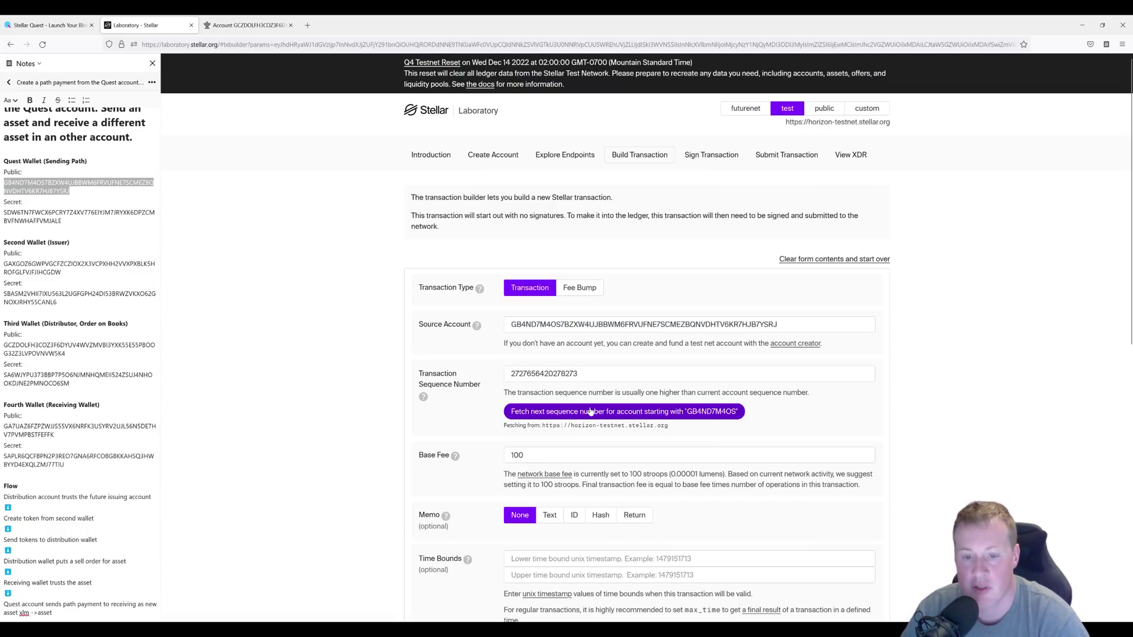
scroll(641, 441, "down", 3)
scroll(619, 448, "down", 1)
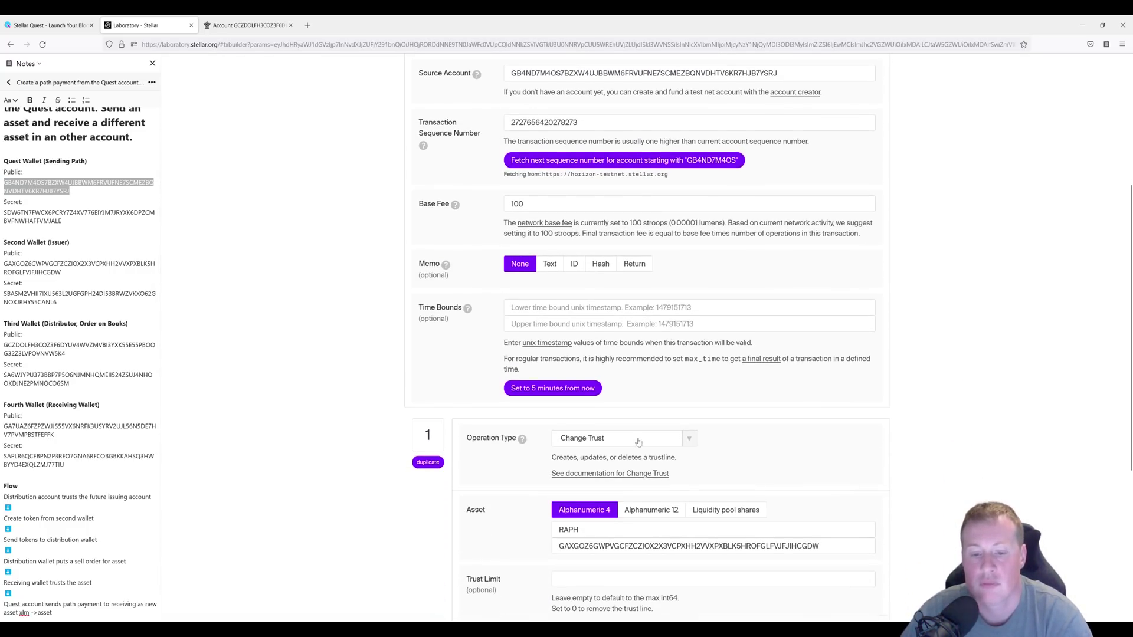
Set the operation type to Path Payment Strict Send.
left_click(619, 438)
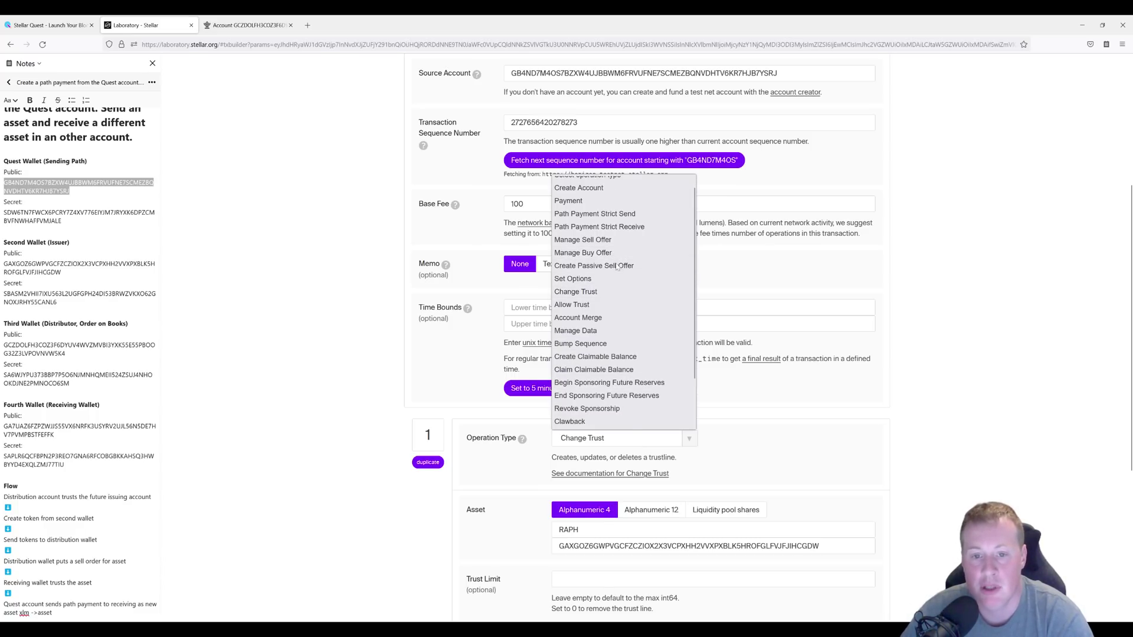
left_click(596, 221)
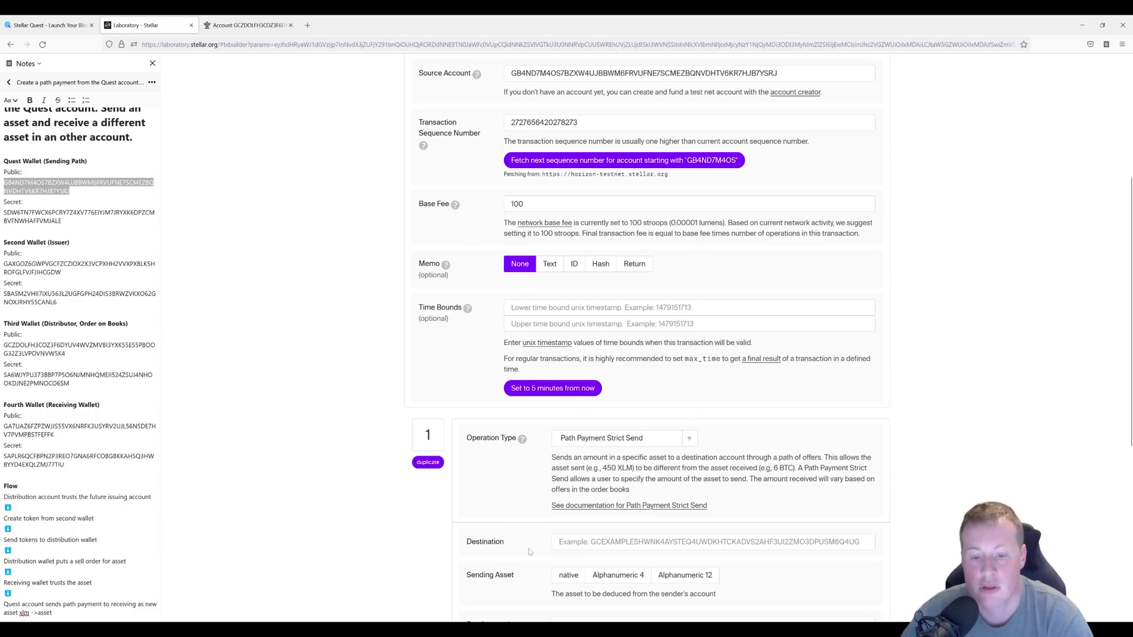
scroll(529, 552, "down", 3)
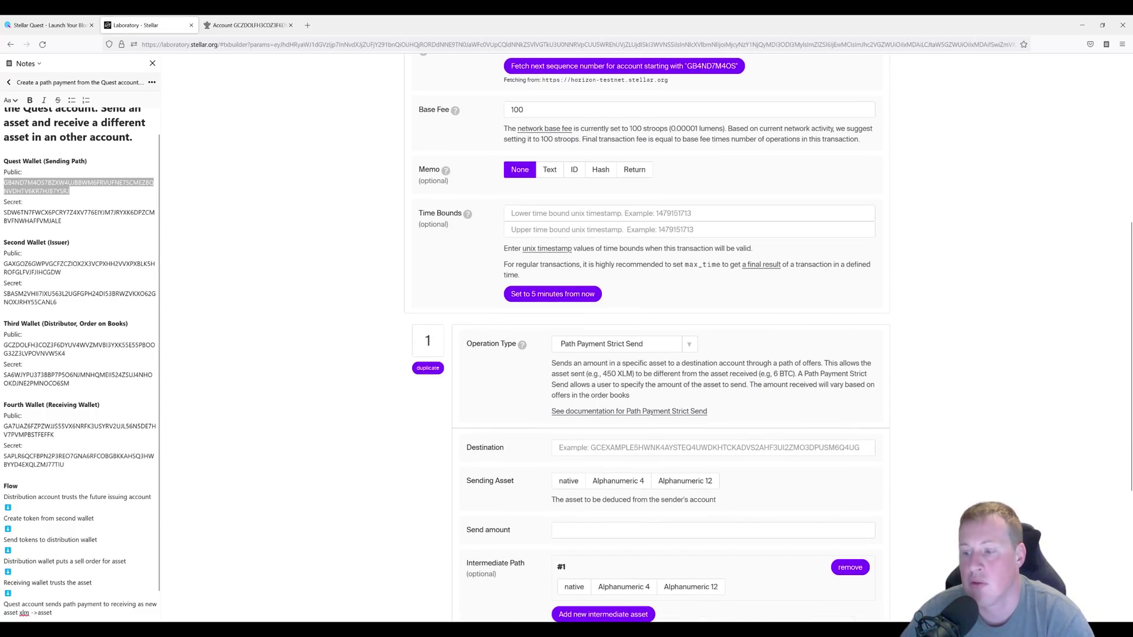
key("ctrl+a")
key("ctrl+shift+Left")
key("ctrl+c")
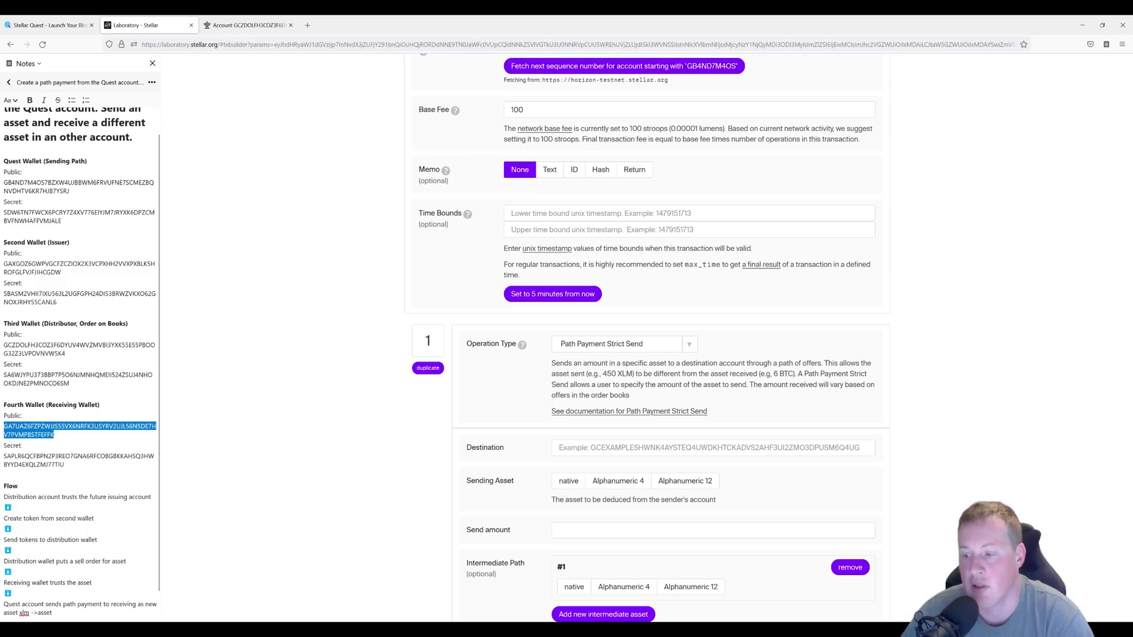
Send 1000 native XLM with the fourth wallet as destination.
left_click(670, 448)
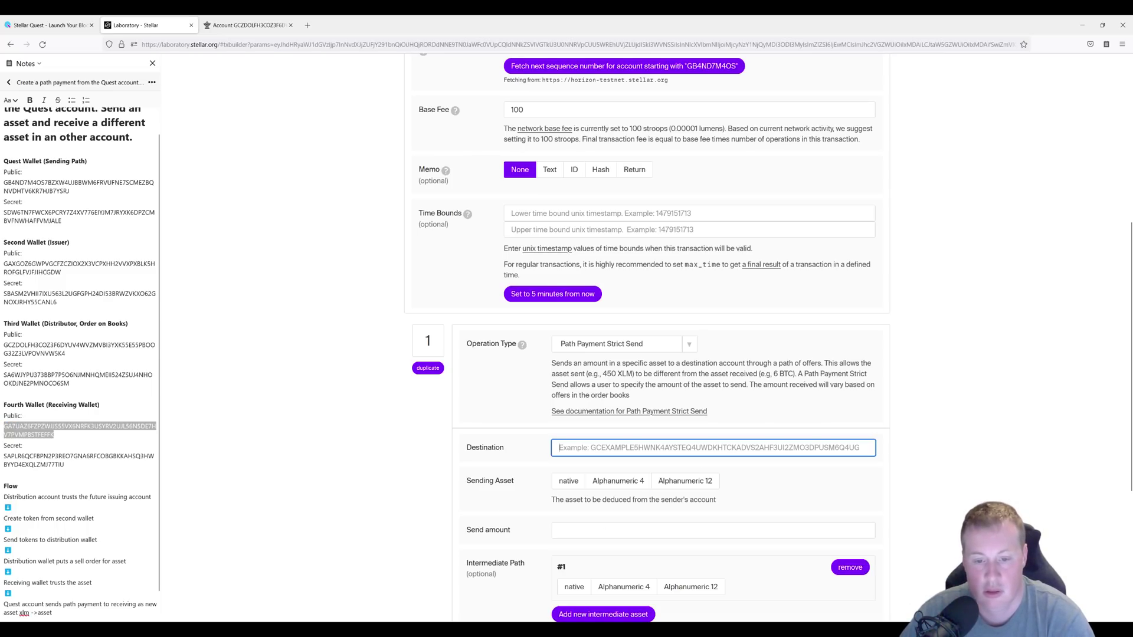
key("ctrl+v")
left_click(570, 485)
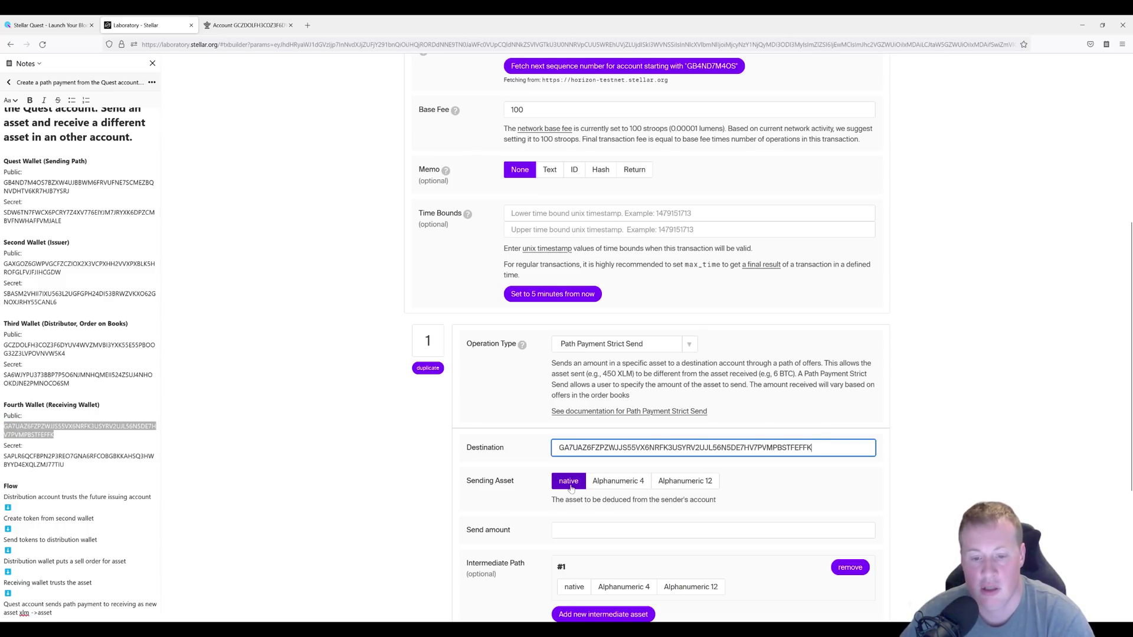
scroll(572, 481, "down", 1)
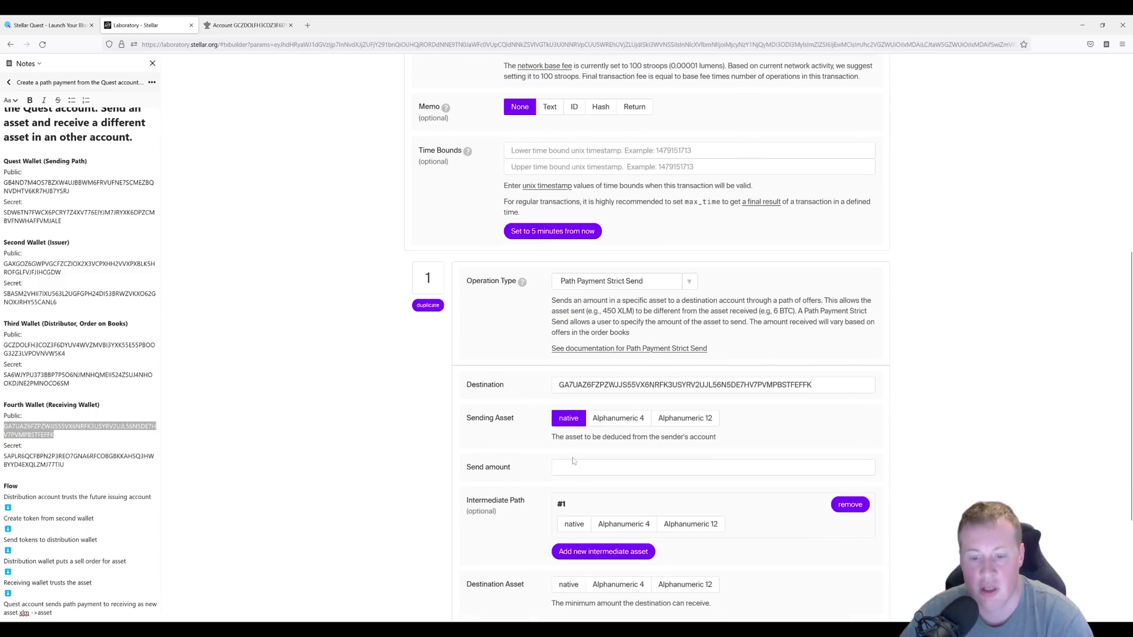
left_click(572, 466)
type("1000")
scroll(519, 514, "down", 2)
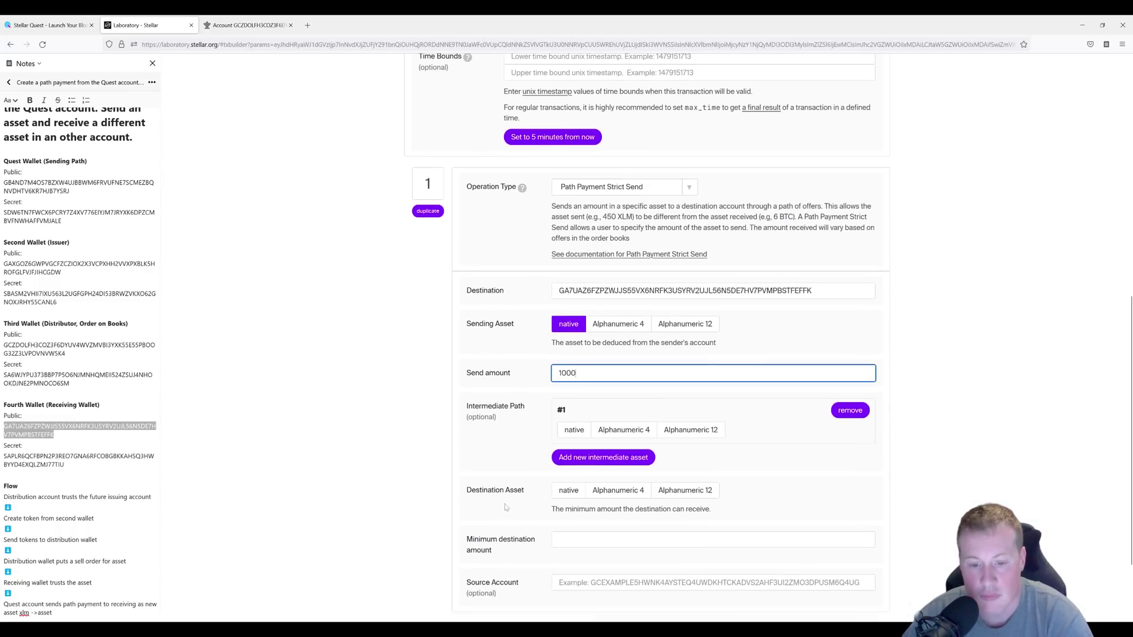
Set the received asset to Alphanumeric 4 RAPH from the issuer wallet, minimum 1.
left_click(616, 491)
left_click(608, 510)
type("RAPH")
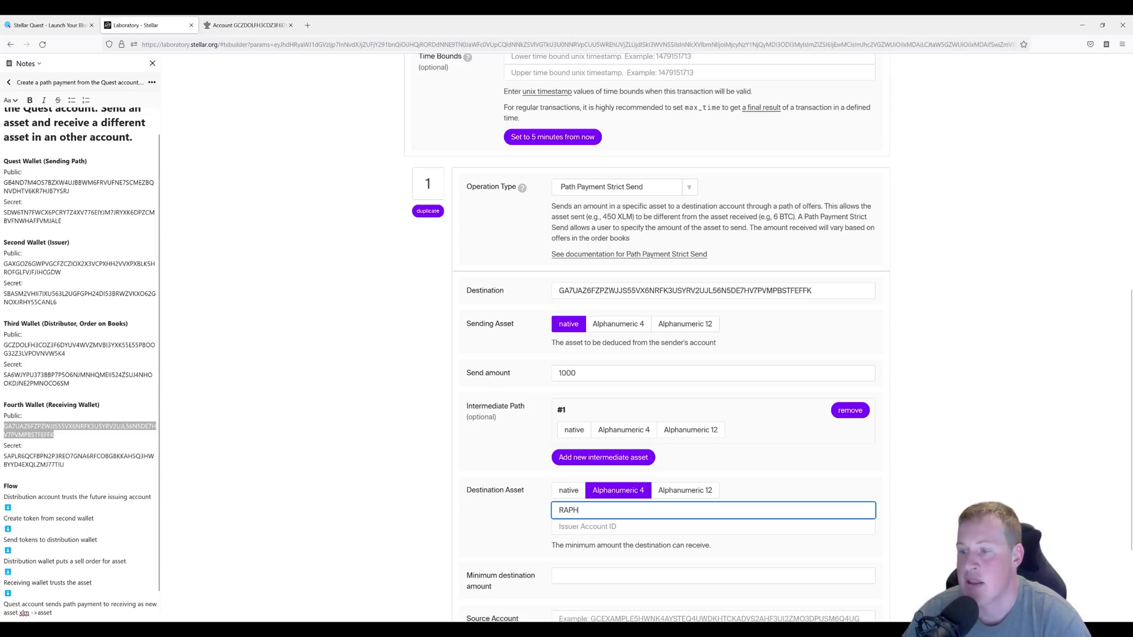
double_click(7, 263)
key("ctrl+c")
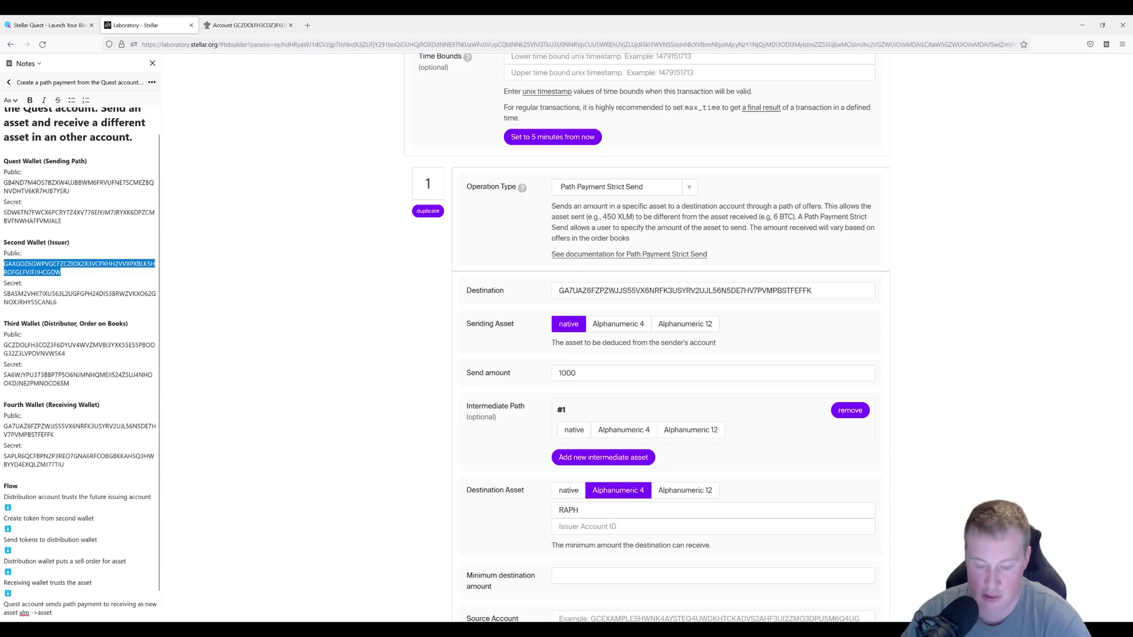
left_click(590, 526)
key("ctrl+v")
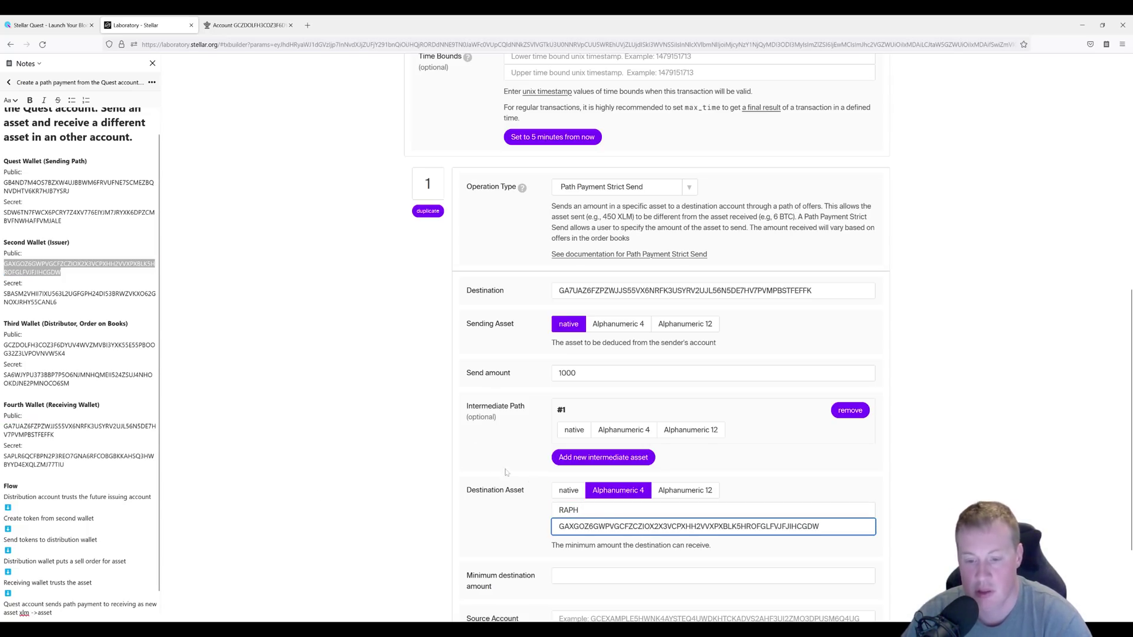
scroll(493, 466, "down", 2)
left_click(713, 481)
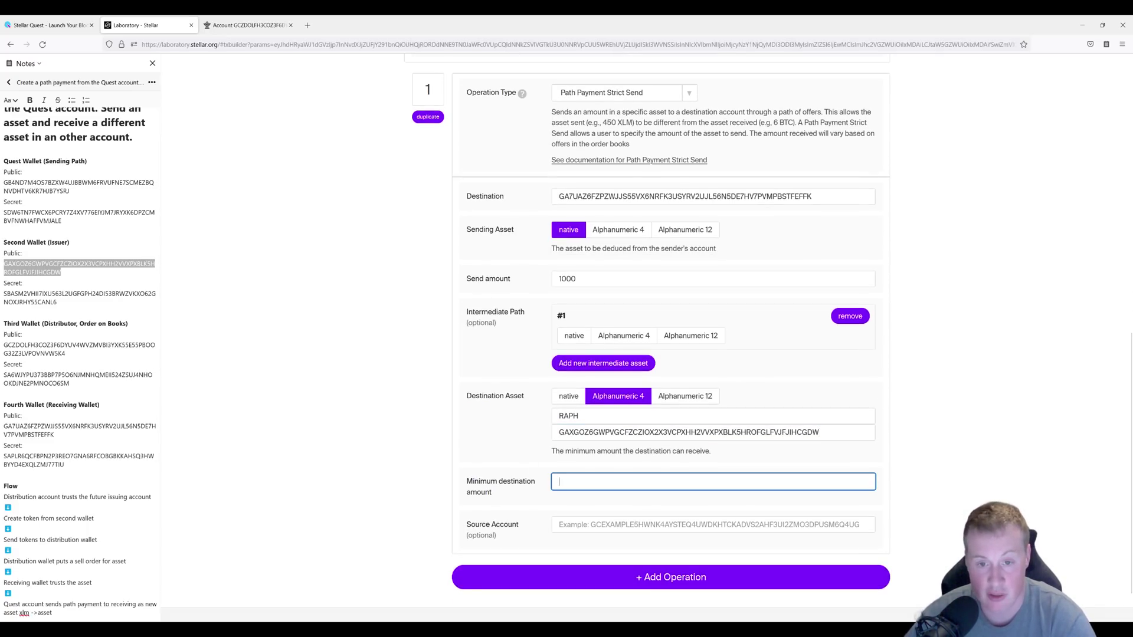
type("1")
left_click(335, 462)
scroll(335, 490, "down", 3)
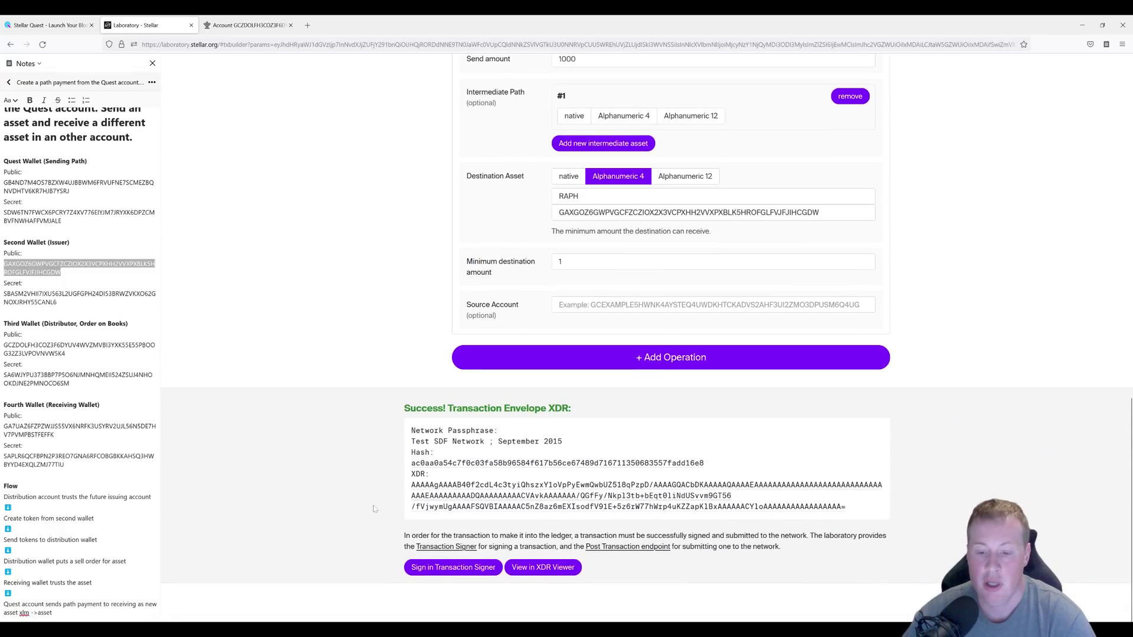
scroll(471, 373, "up", 4)
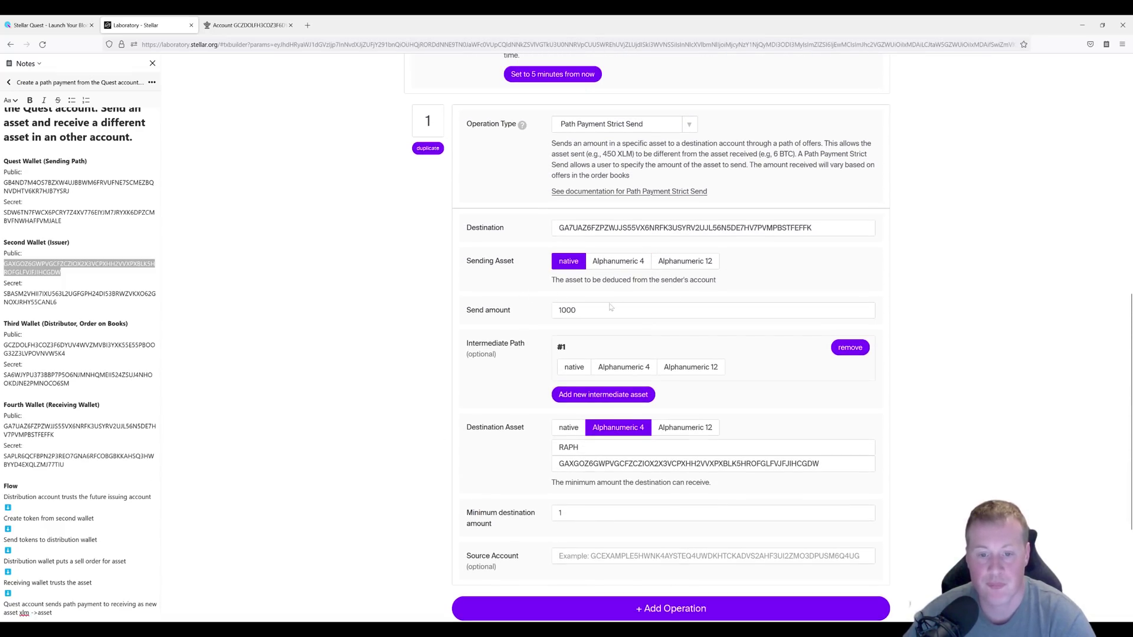
scroll(500, 311, "up", 2)
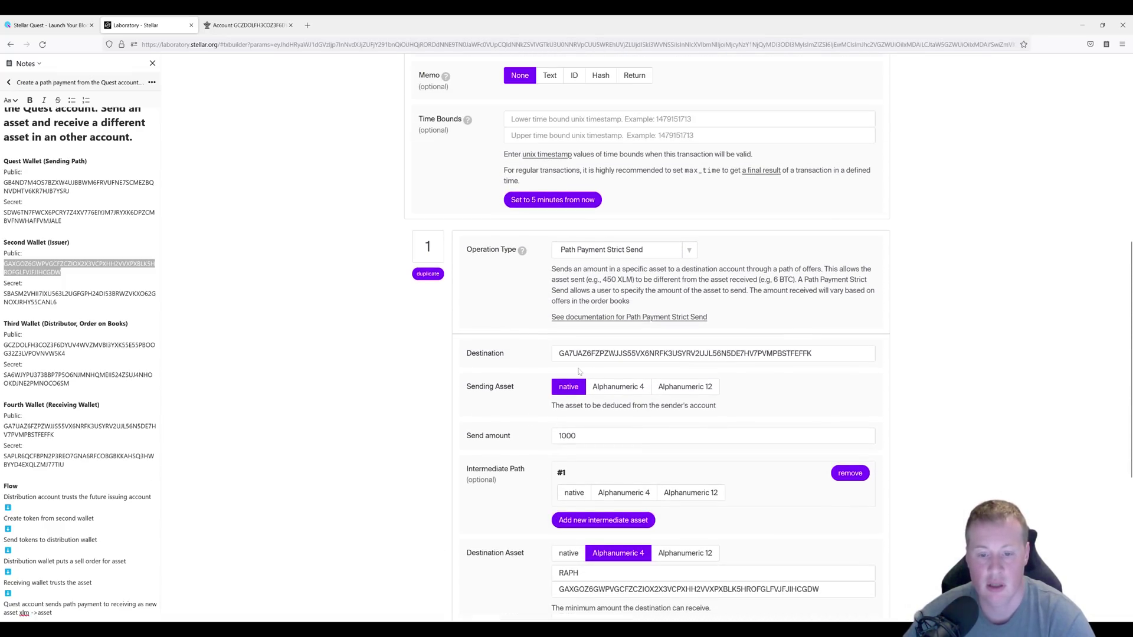
scroll(578, 372, "down", 2)
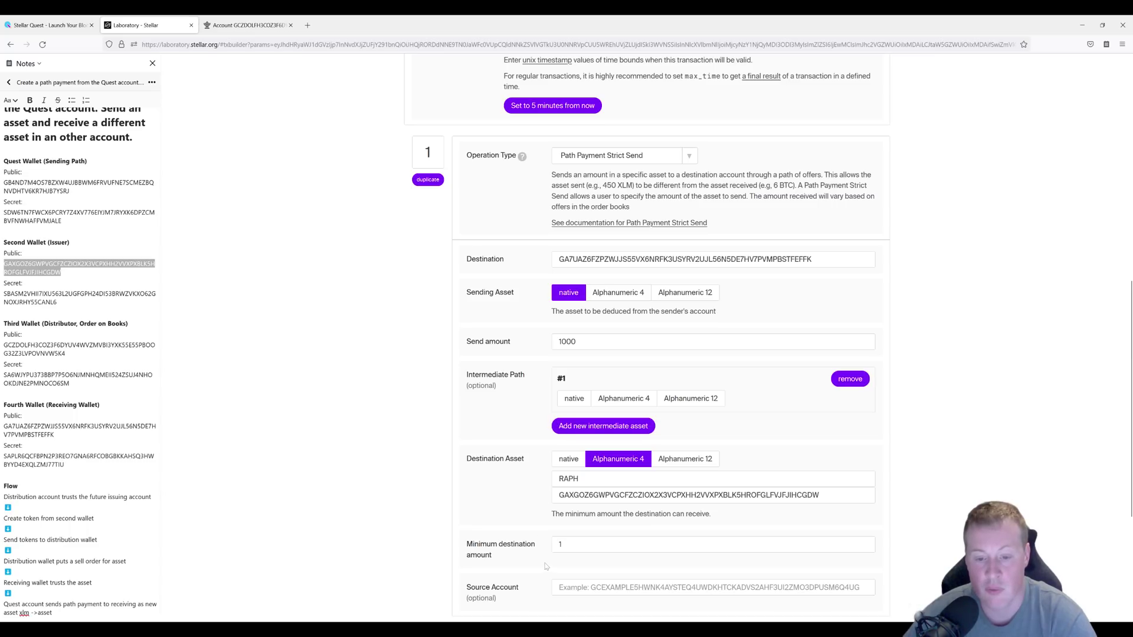
double_click(567, 342)
left_click(566, 544)
left_click(526, 523)
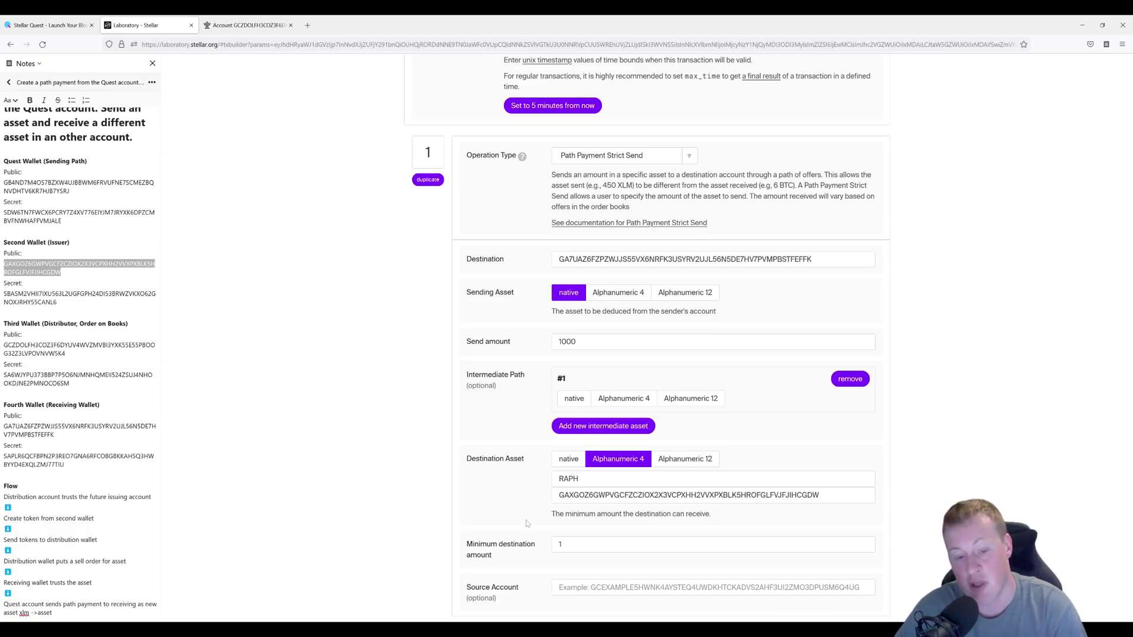
left_click(563, 544)
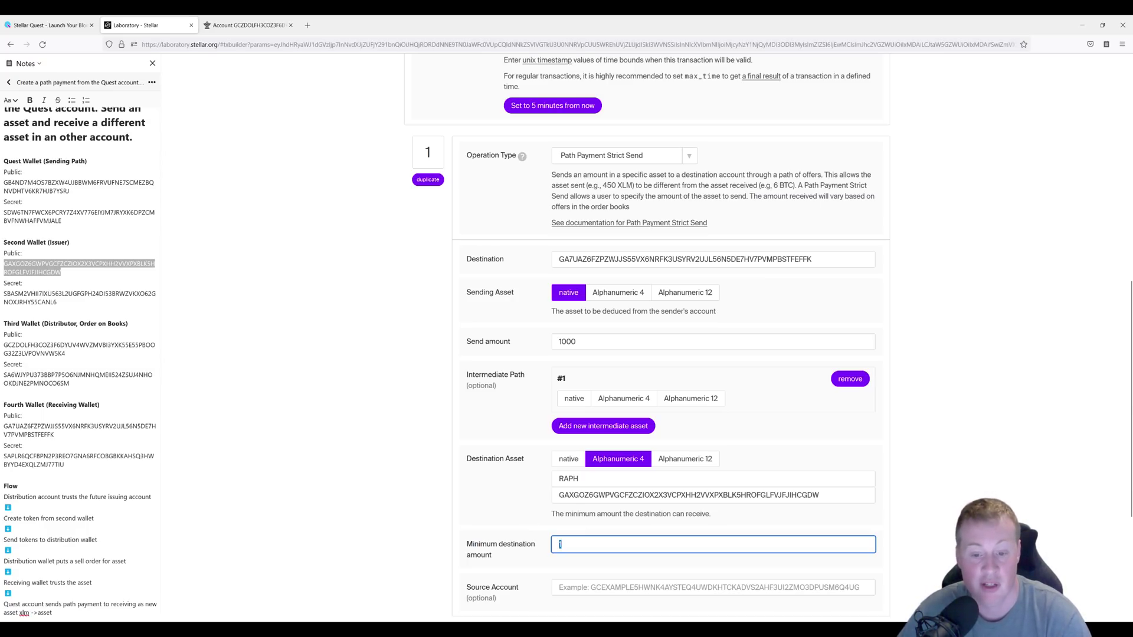
left_click(509, 517)
scroll(510, 517, "down", 5)
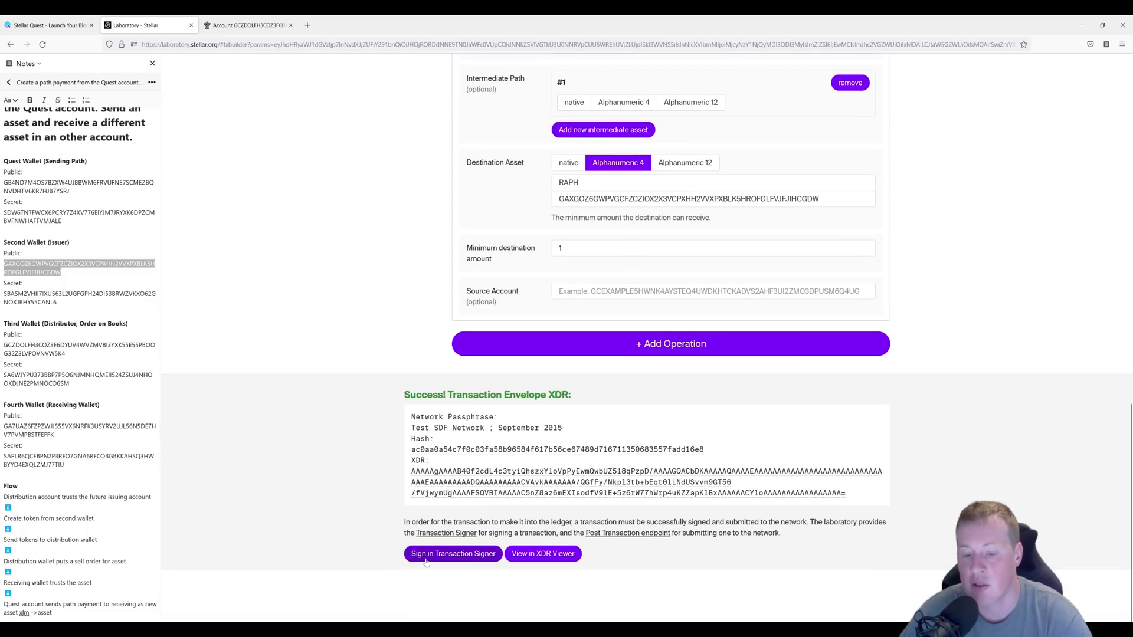
Add the Quest wallet's secret key as signer on the path payment, then carry it to the Transaction Submitter.
left_click(426, 559)
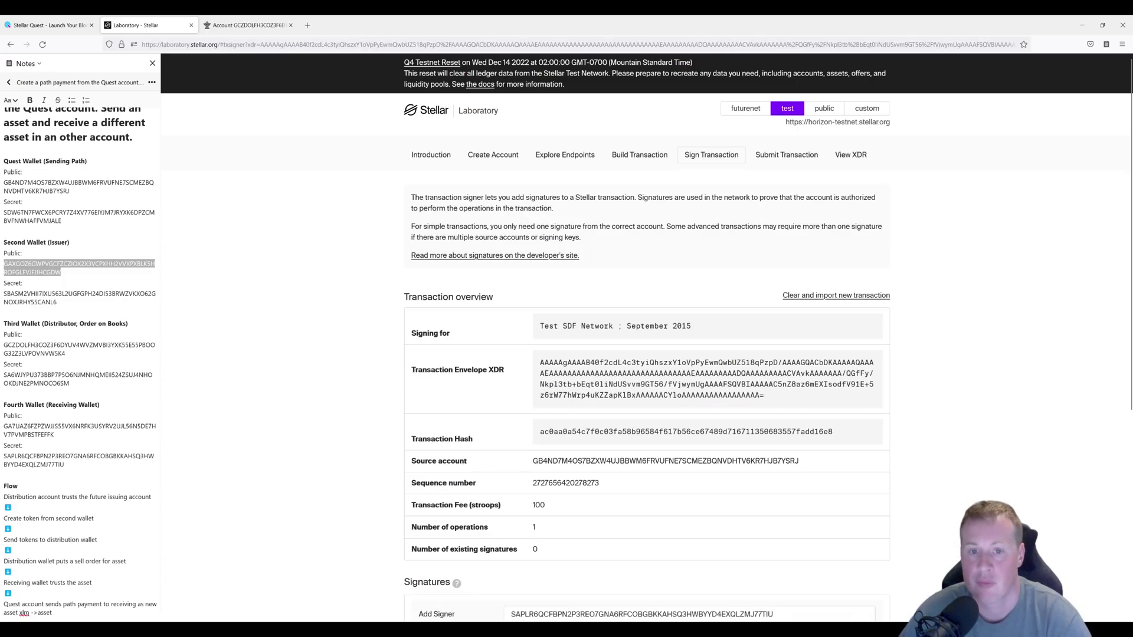
left_click(645, 163)
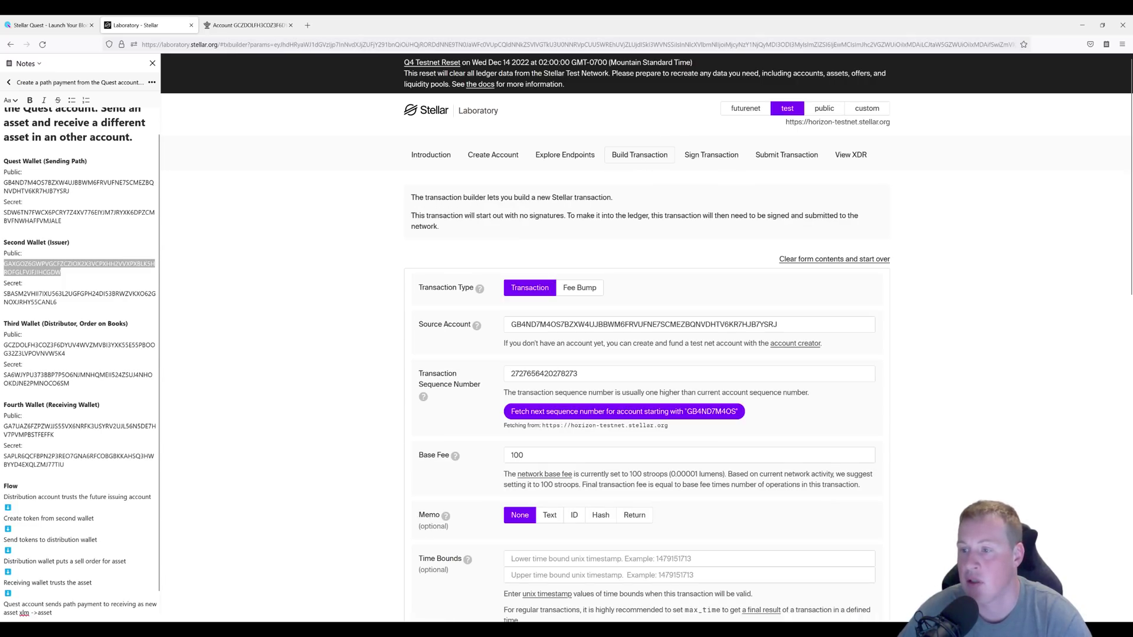
left_click_drag(62, 222, 4, 213)
key("ctrl+c")
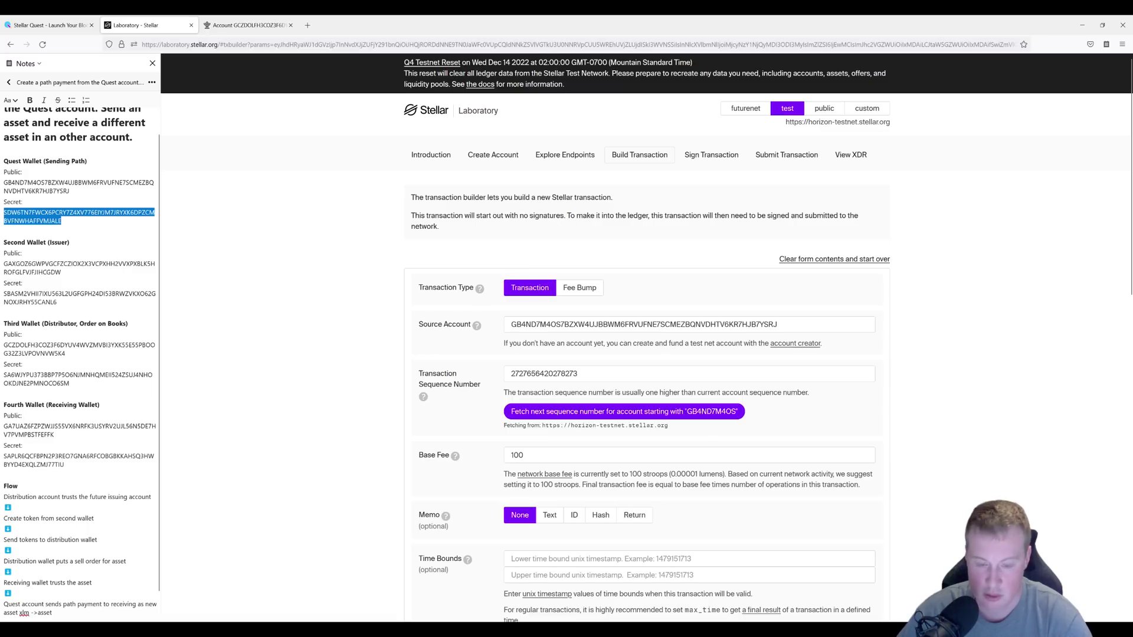
left_click(688, 162)
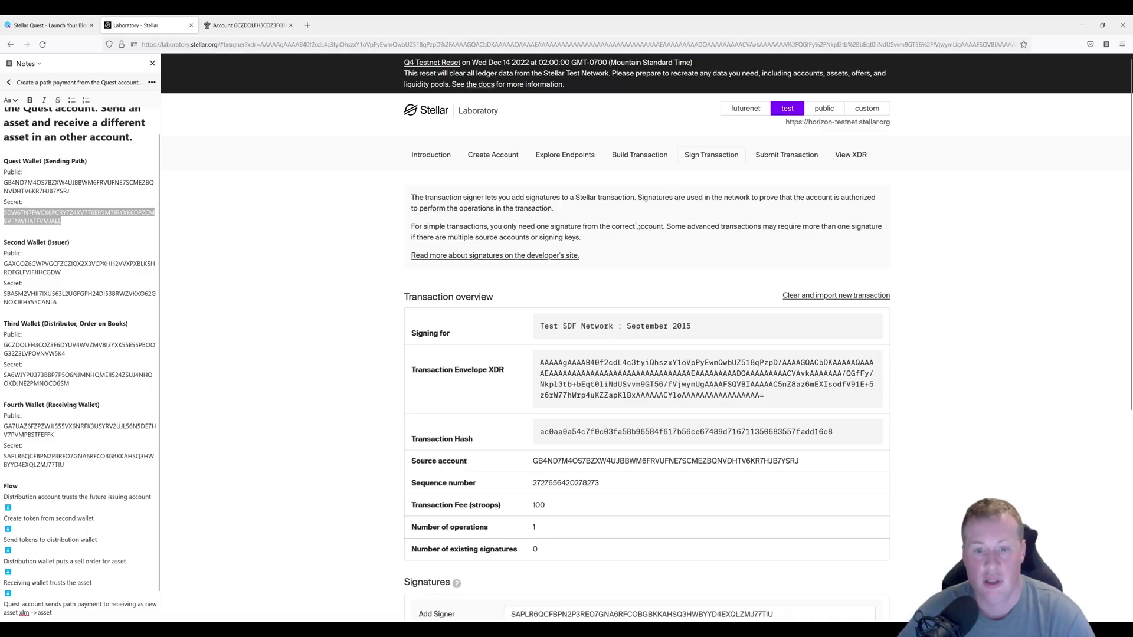
scroll(429, 450, "down", 2)
scroll(430, 450, "down", 2)
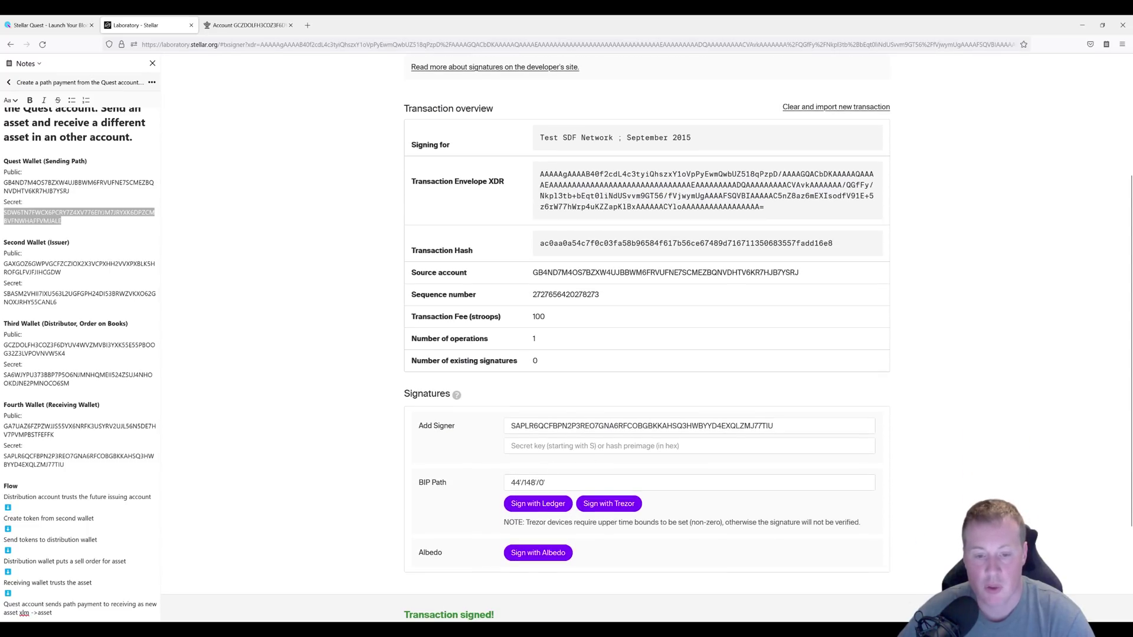
double_click(641, 425)
key("ctrl+v")
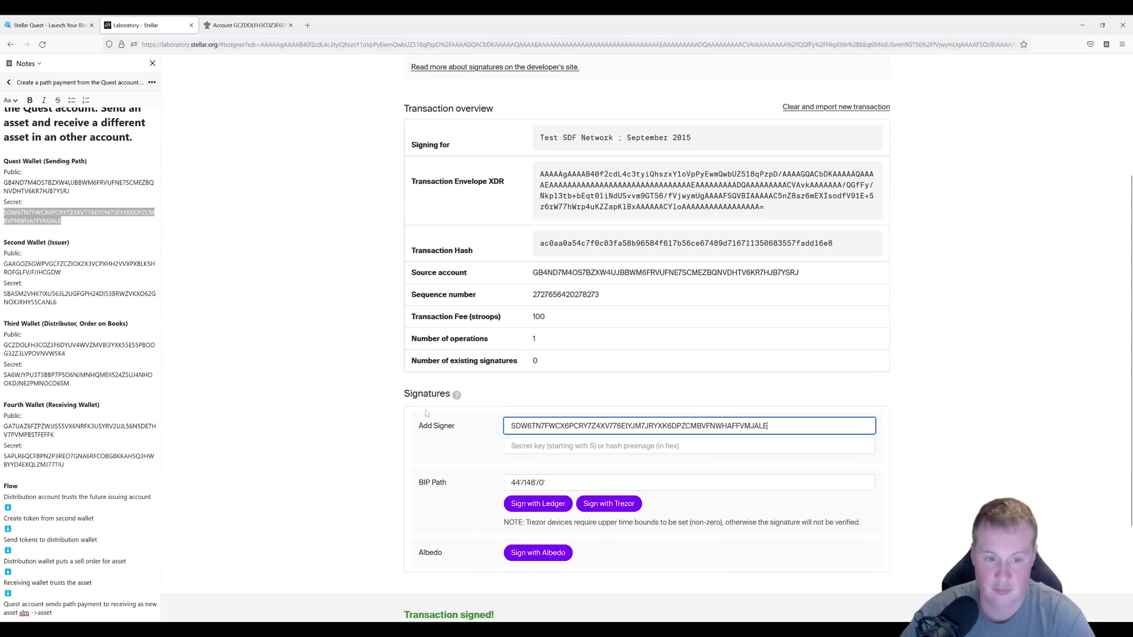
scroll(352, 501, "down", 5)
left_click(445, 571)
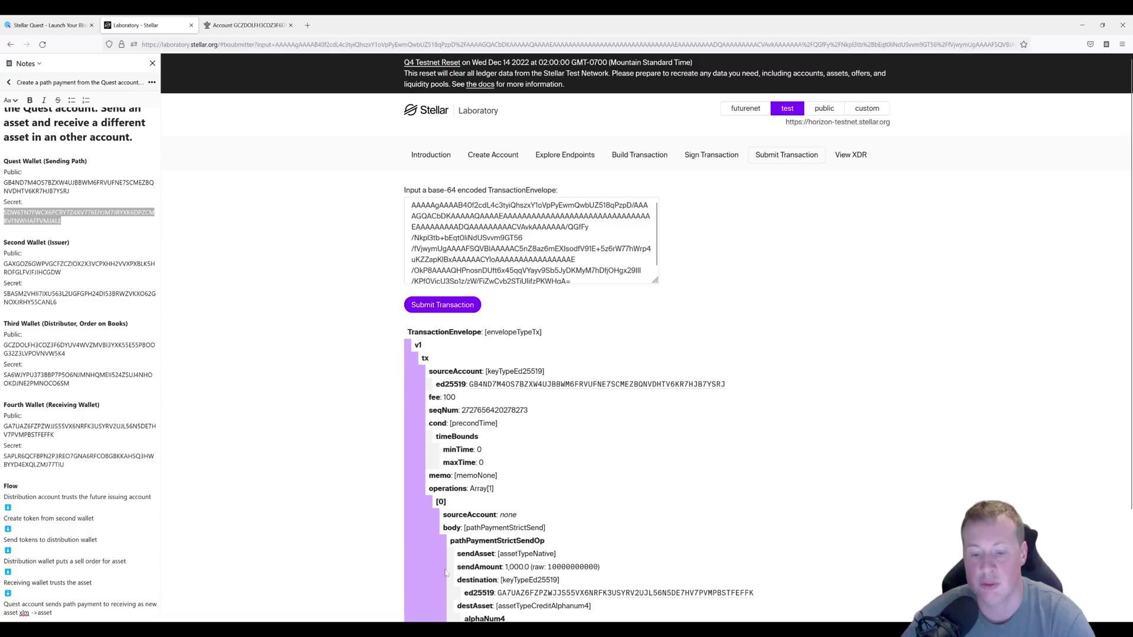
Submit the signed path payment, which succeeds in ledger 635169.
left_click(454, 306)
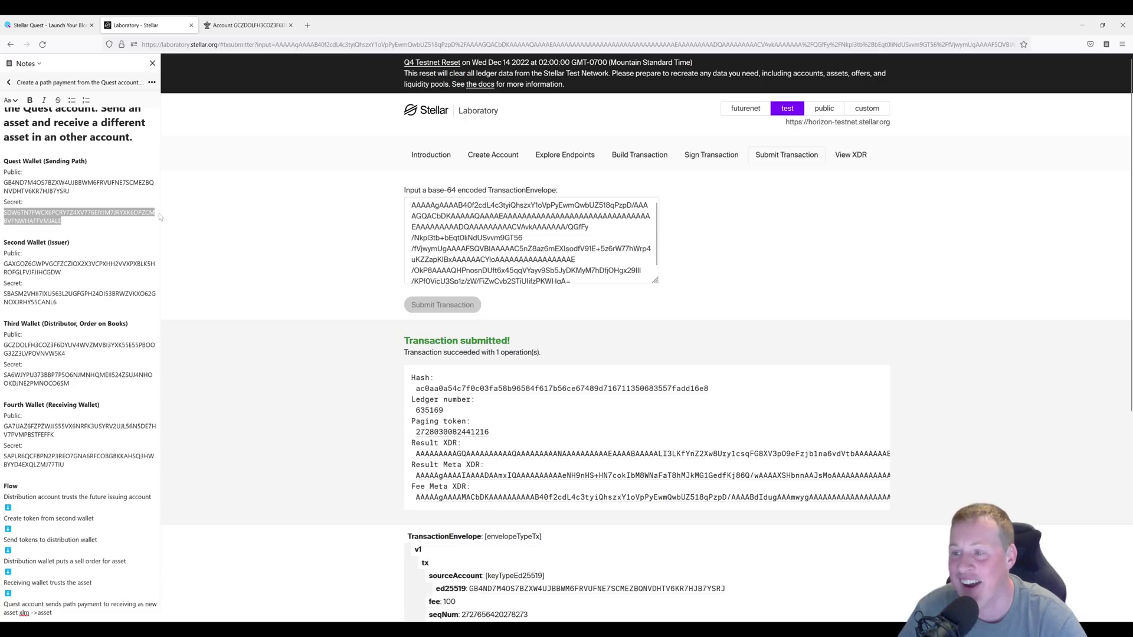
left_click_drag(71, 191, 4, 183)
Search StellarExpert for the fourth wallet's public key to view its 1,000 RAPH balance.
left_click(224, 24)
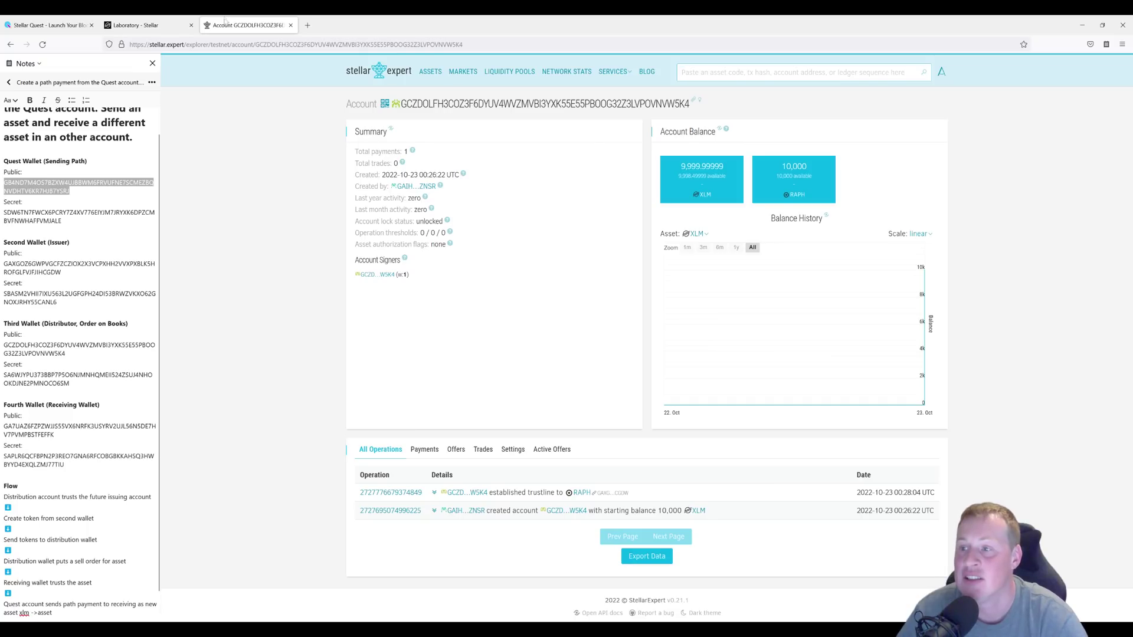
scroll(82, 364, "down", 1)
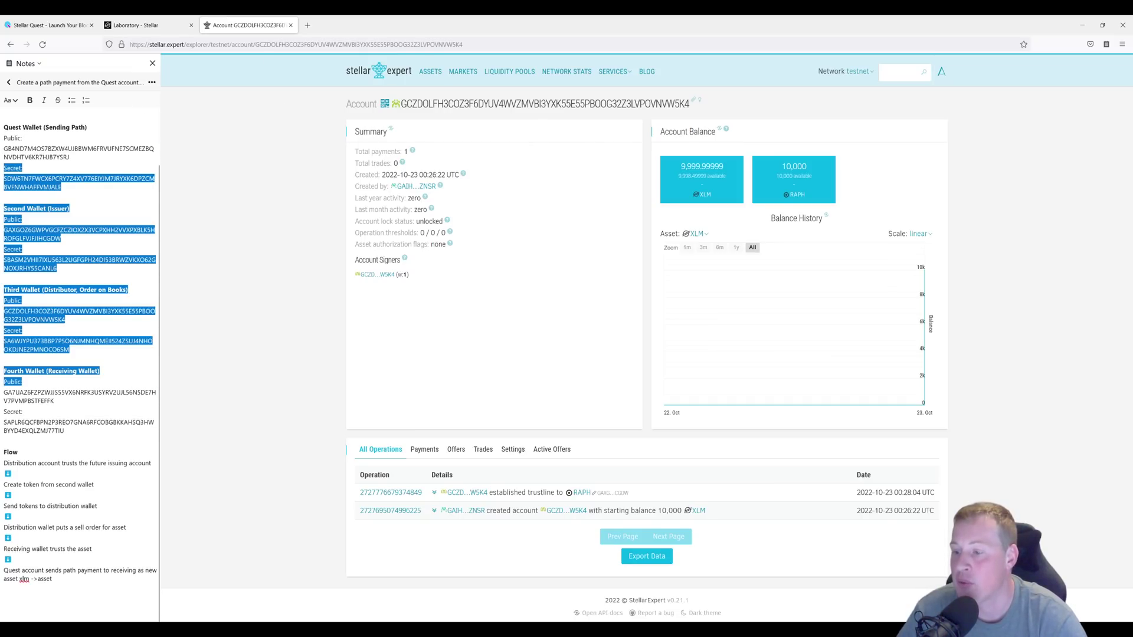
double_click(51, 400)
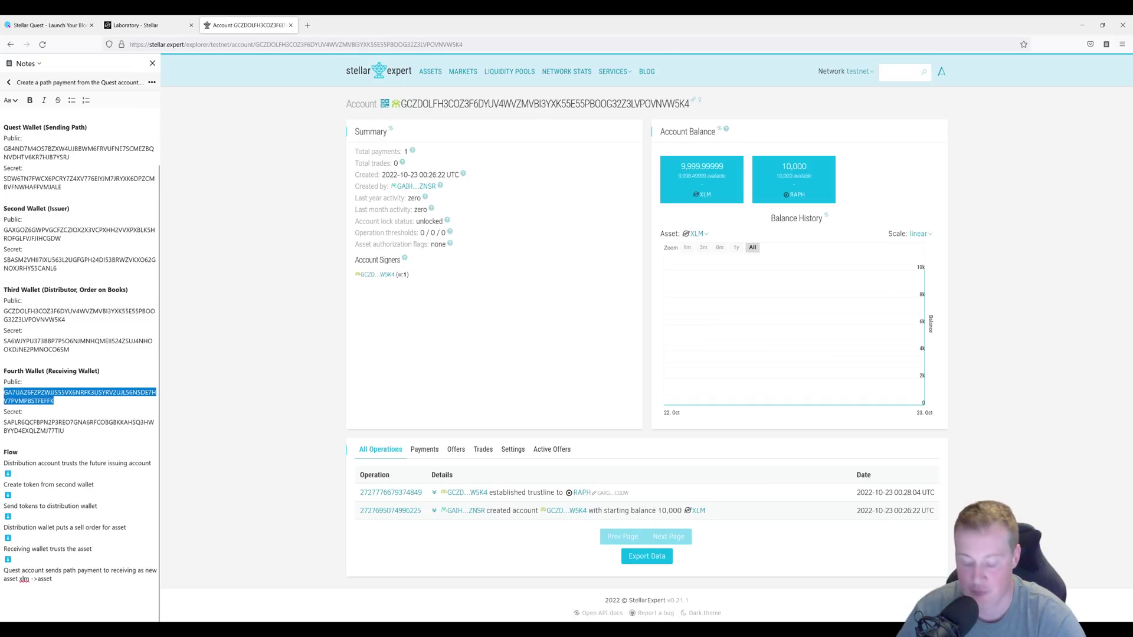
key("ctrl+c")
left_click(902, 72)
key("ctrl+v")
key("Return")
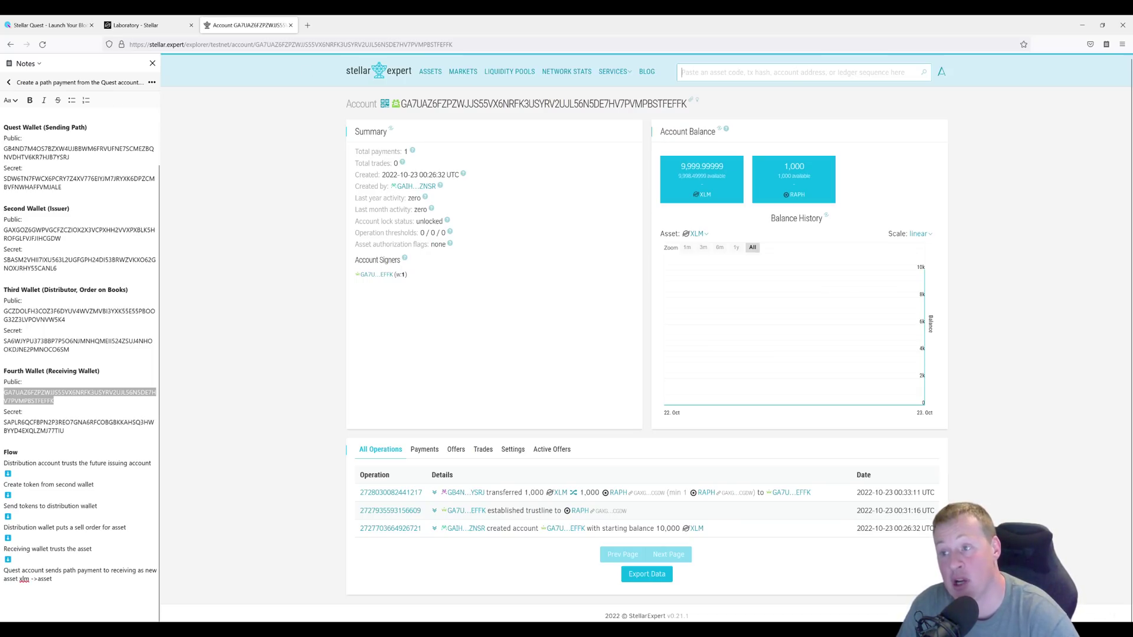
left_click(43, 127, "shift")
key("Right")
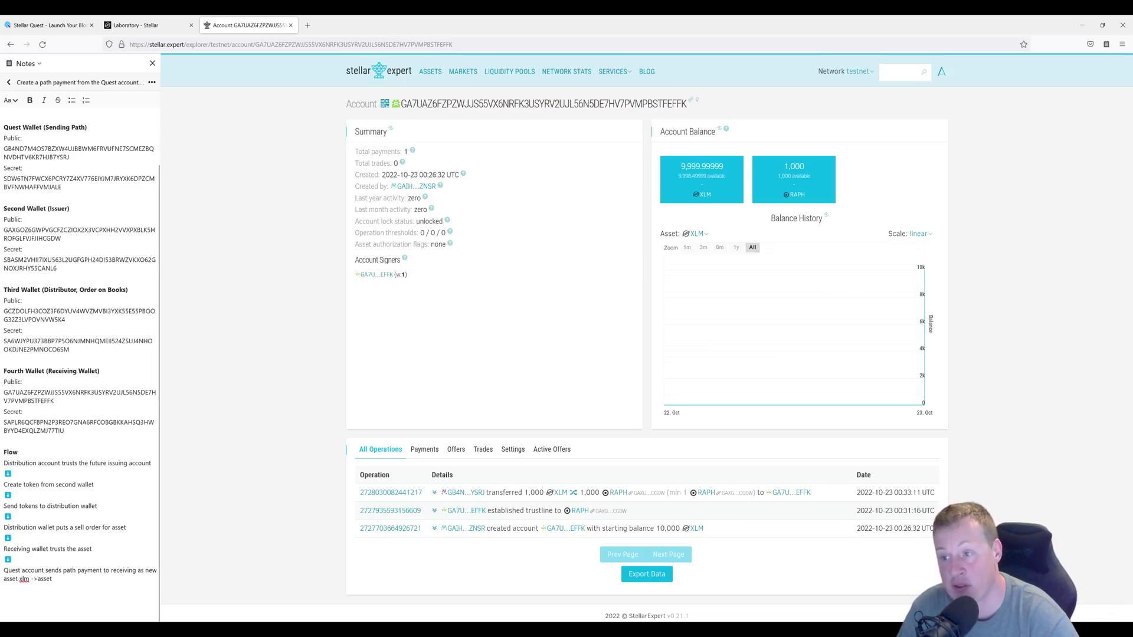
left_click_drag(69, 349, 3, 208)
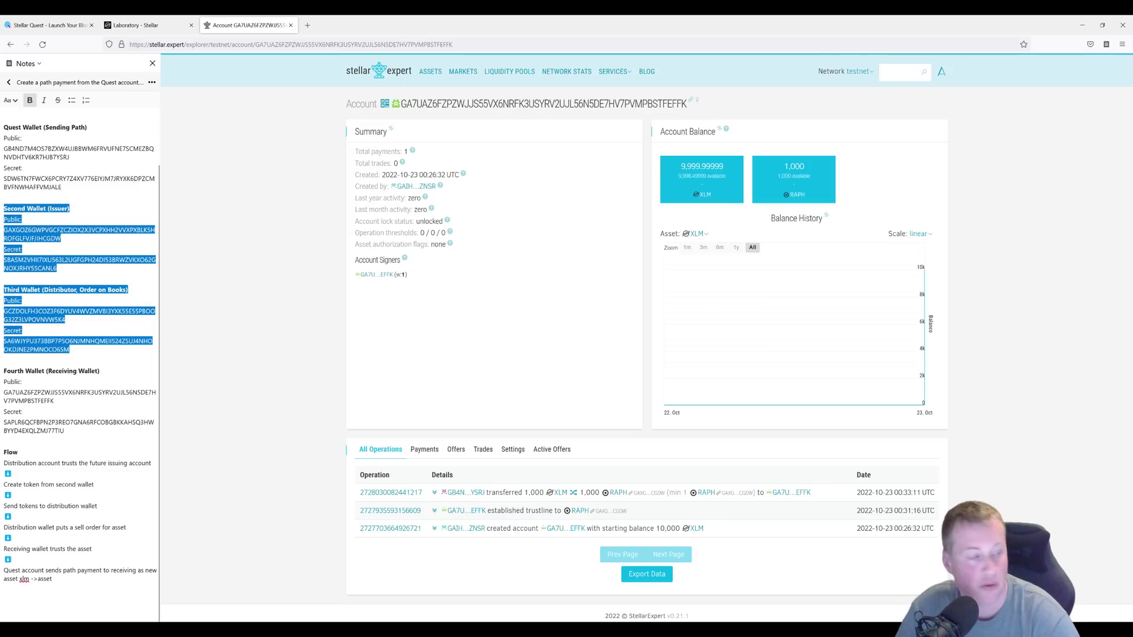